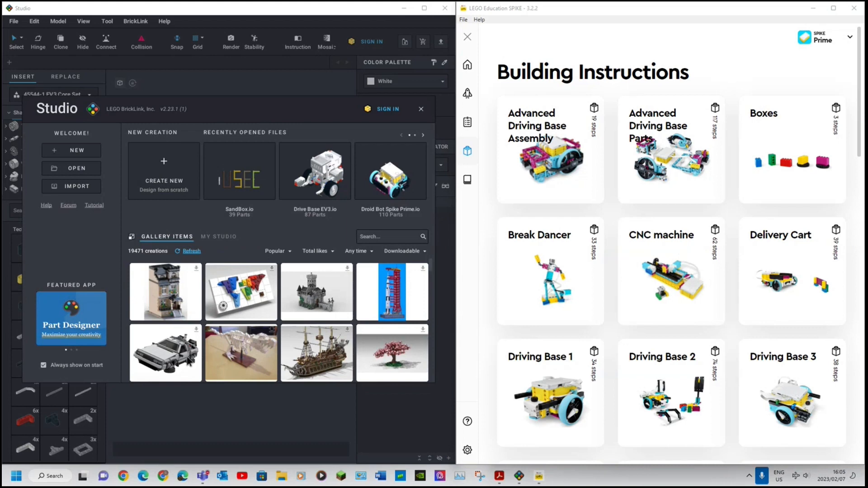
Create a new model from scratch
left_click(167, 177)
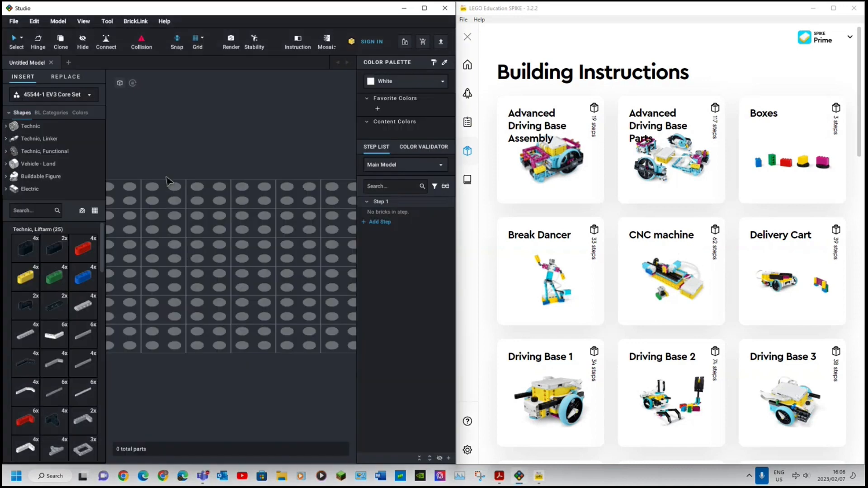
scroll(200, 365, "down", 3)
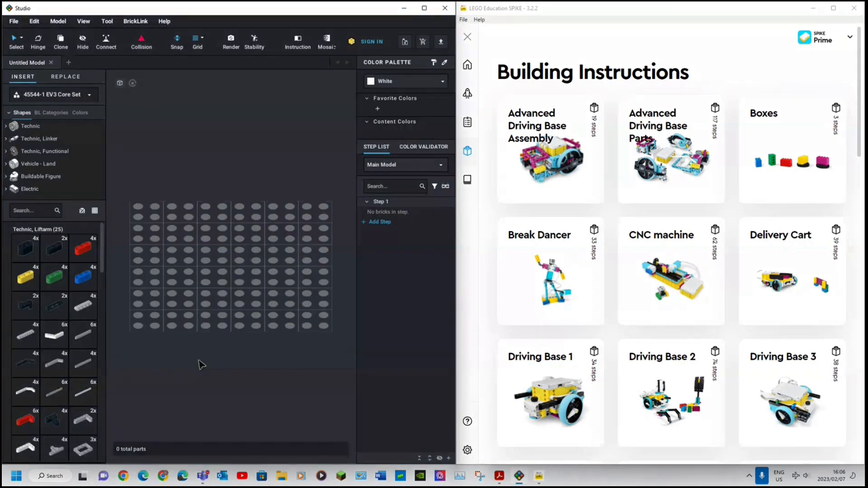
Maximize the Studio window and switch the parts palette to 45678-1 SPIKE Prime Set
left_click(76, 97)
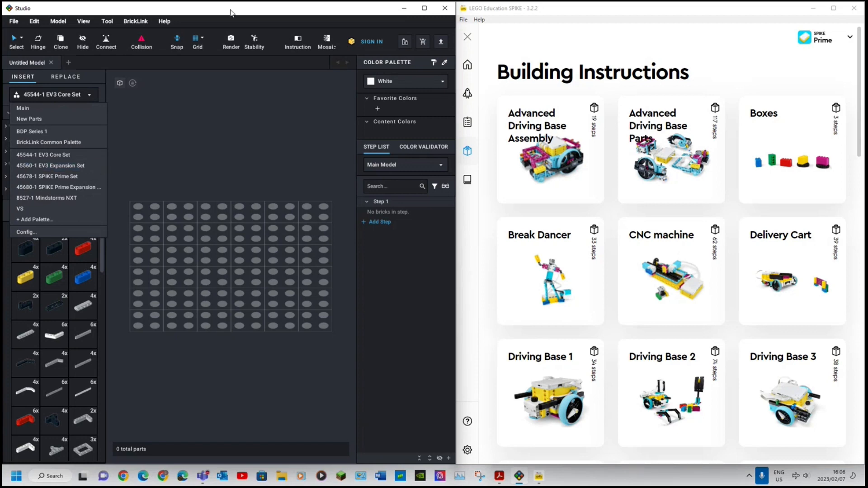
left_click_drag(205, 2, 205, 47)
double_click(207, 53)
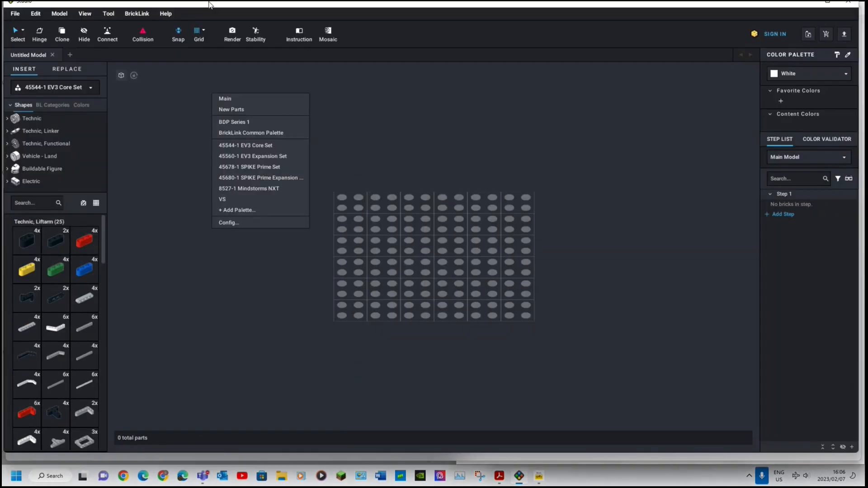
left_click(201, 223)
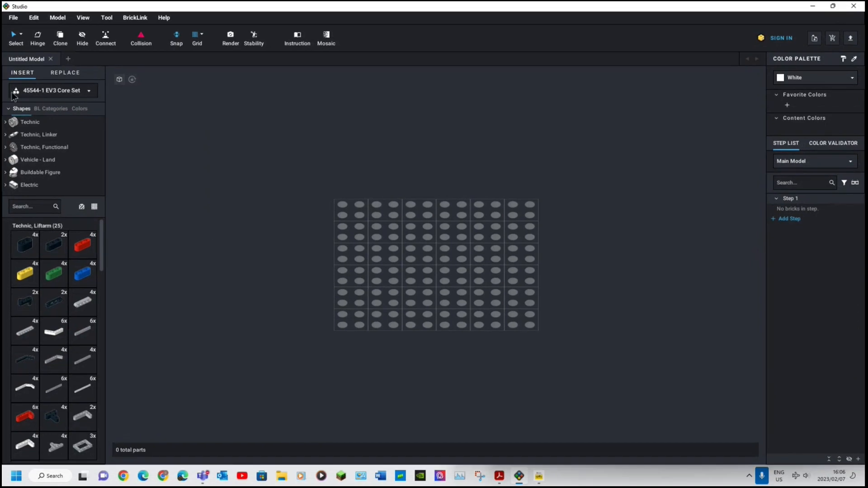
left_click(46, 91)
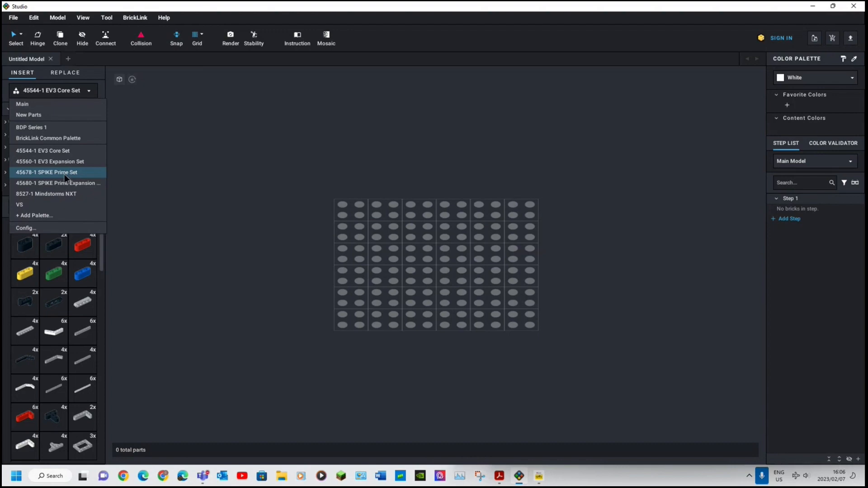
left_click(40, 174)
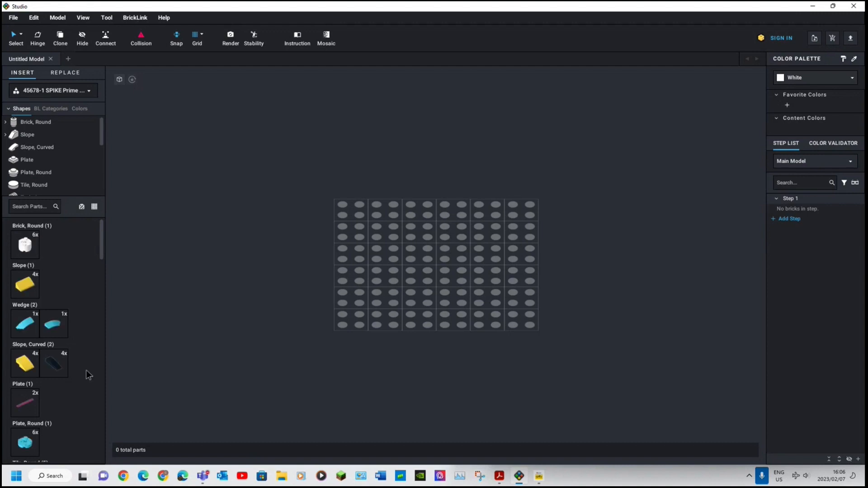
Enlarge the part thumbnails in the palette to the biggest size with part names shown
left_click(94, 206)
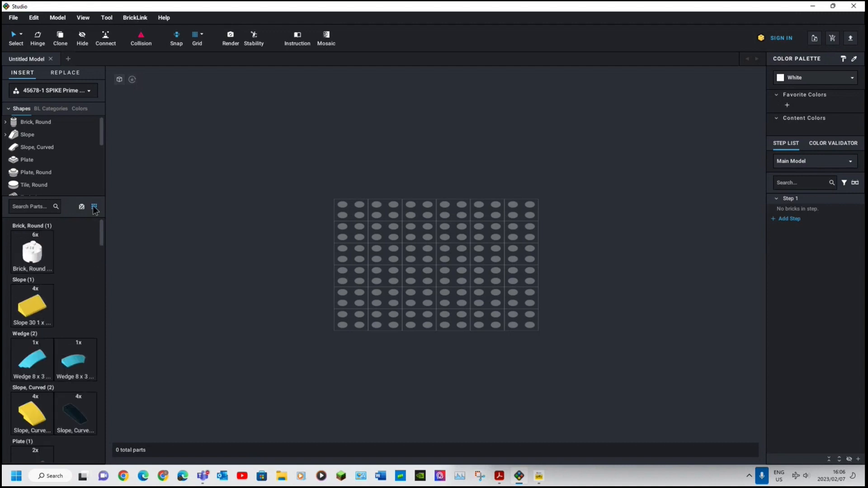
left_click(94, 207)
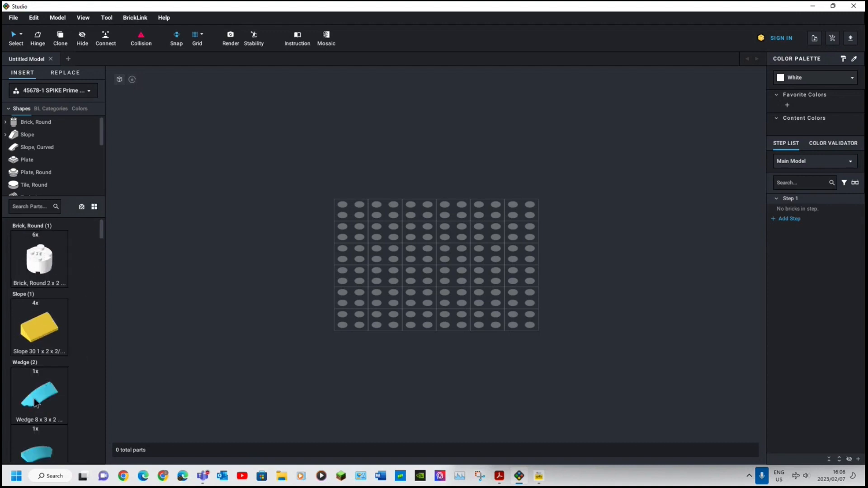
scroll(35, 403, "down", 1)
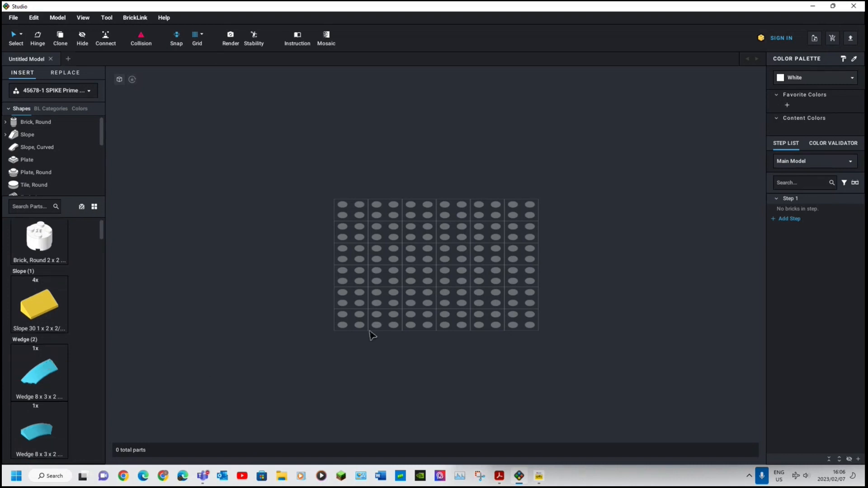
scroll(79, 384, "down", 5)
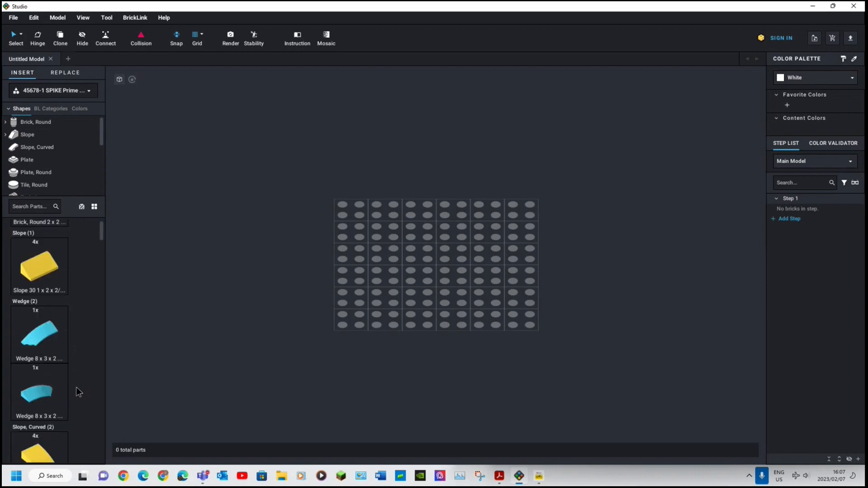
Set Studio, slightly widened, beside the LEGO Education SPIKE app and open the Driving Base 1 building instructions there at step 1
left_click_drag(195, 6, 2, 181)
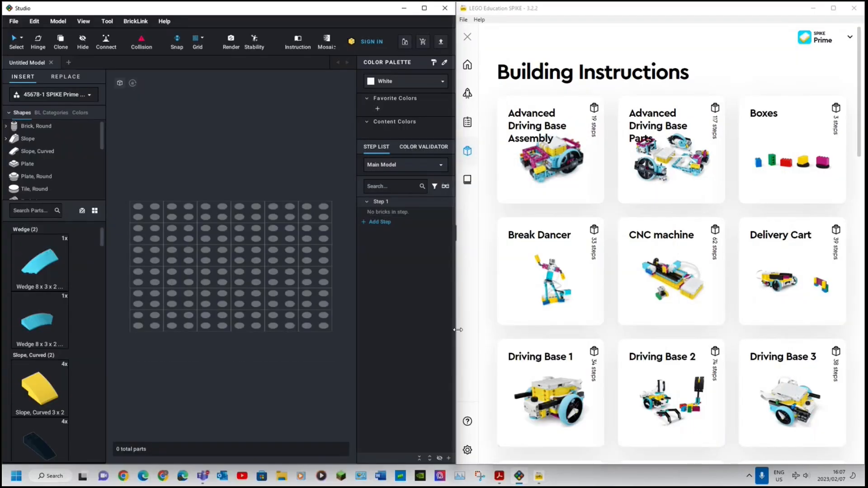
left_click_drag(458, 329, 499, 337)
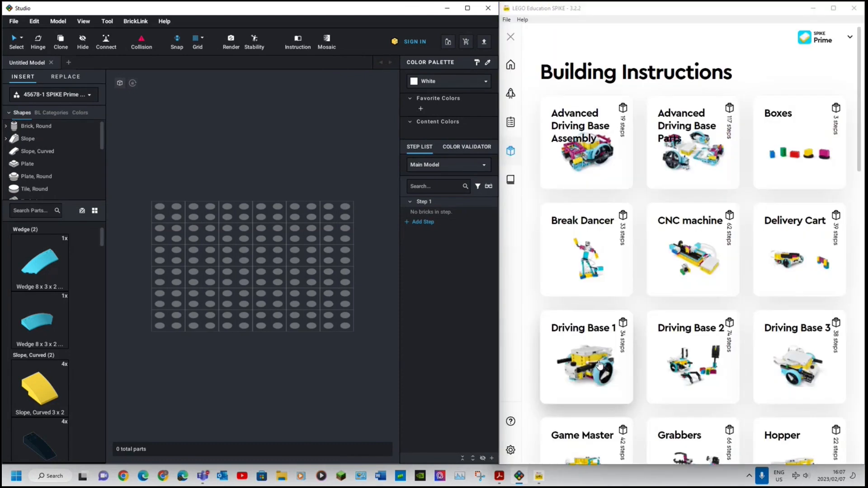
left_click(600, 366)
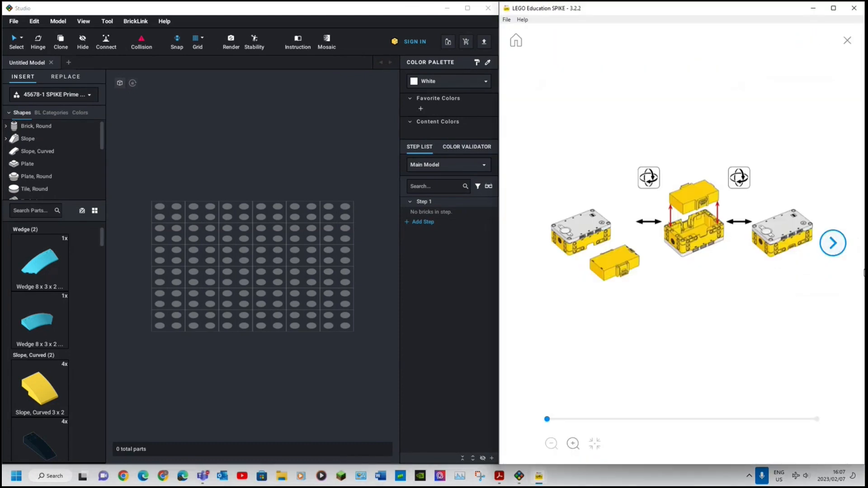
left_click(834, 242)
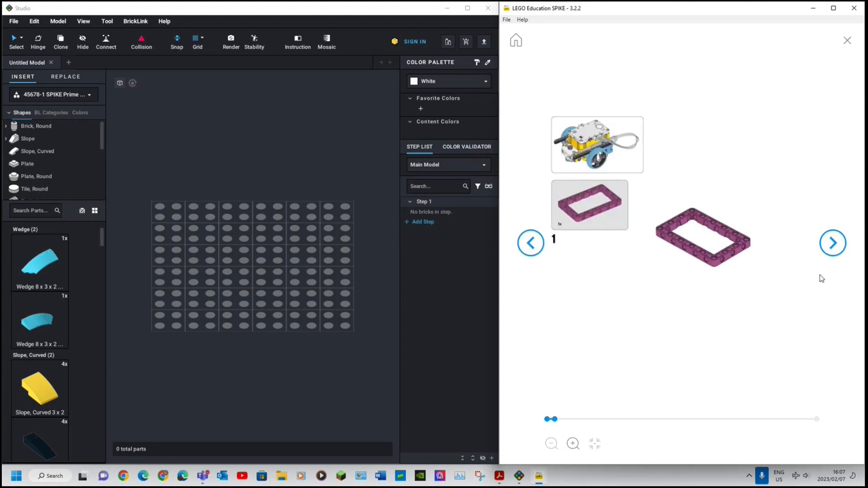
Place the magenta rectangular Technic Liftarm frame flat on the building grid, oriented as in instruction step 1
left_click(103, 245)
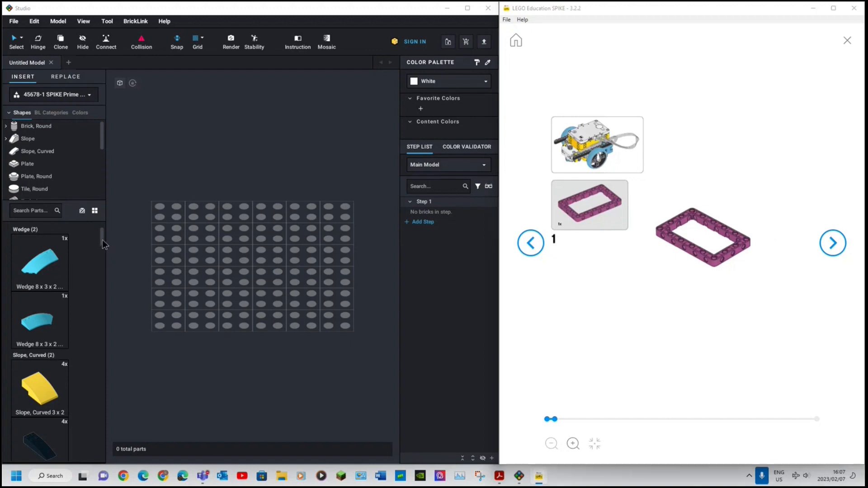
left_click_drag(103, 245, 91, 305)
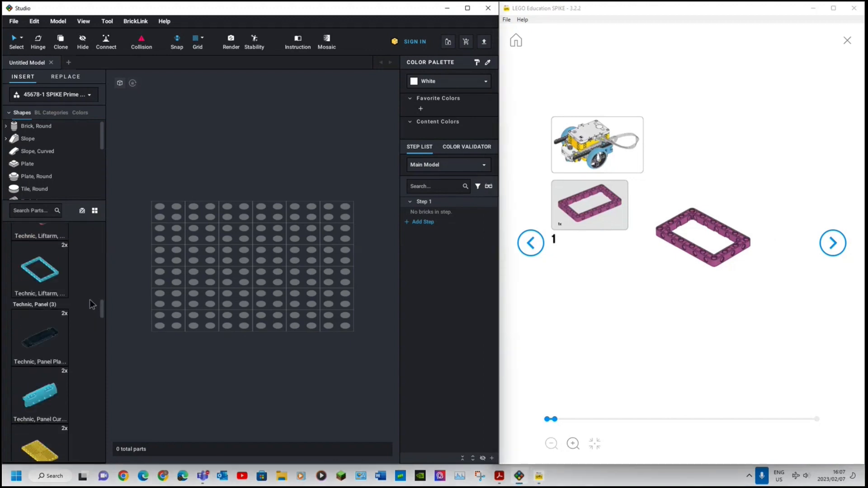
scroll(52, 290, "up", 1)
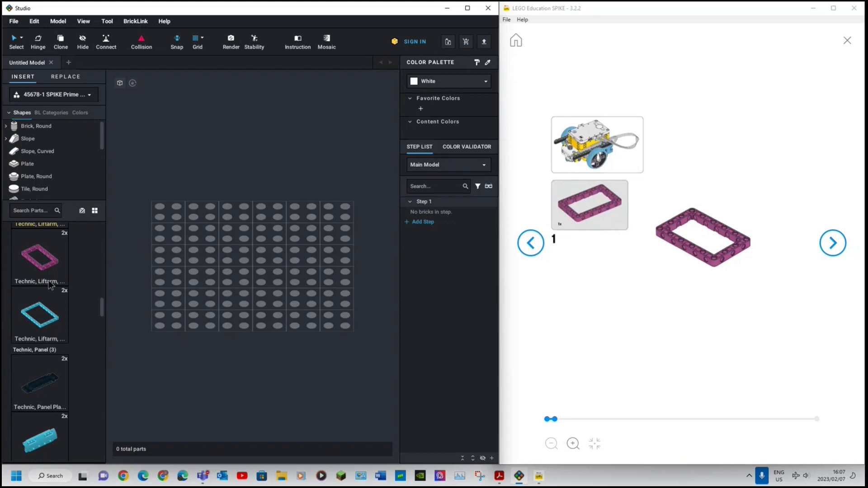
left_click_drag(39, 264, 272, 254)
right_click_drag(271, 253, 211, 342)
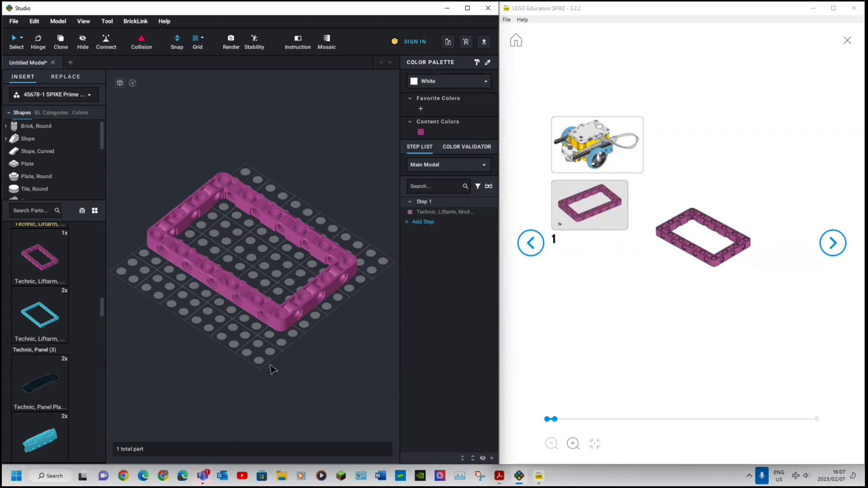
Advance the instructions to step 2 and insert one black Technic Pin upright into a corner hole of the magenta frame
left_click(833, 243)
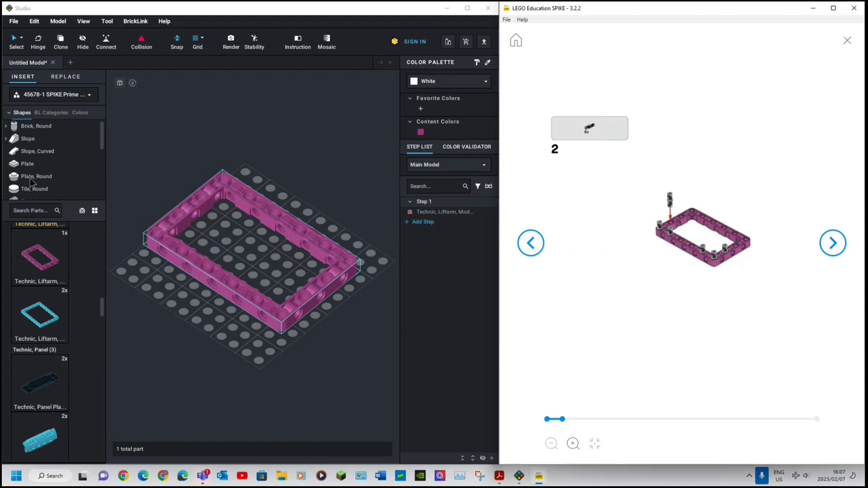
left_click(103, 143)
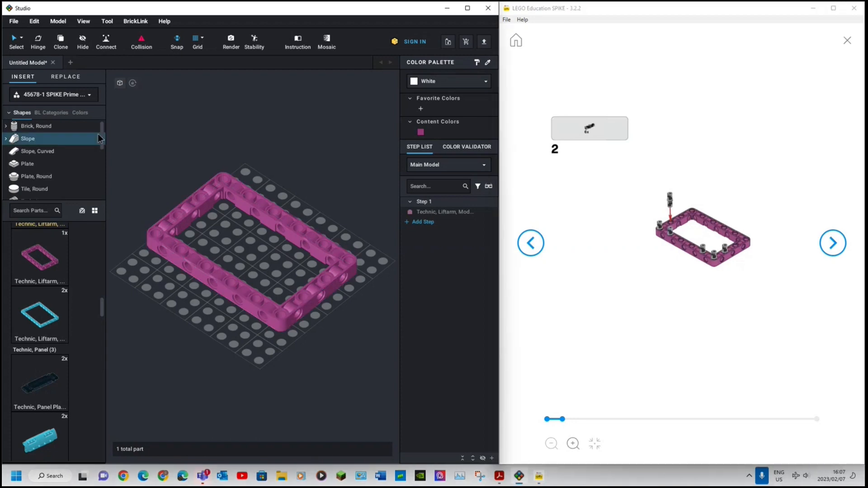
scroll(93, 148, "down", 1)
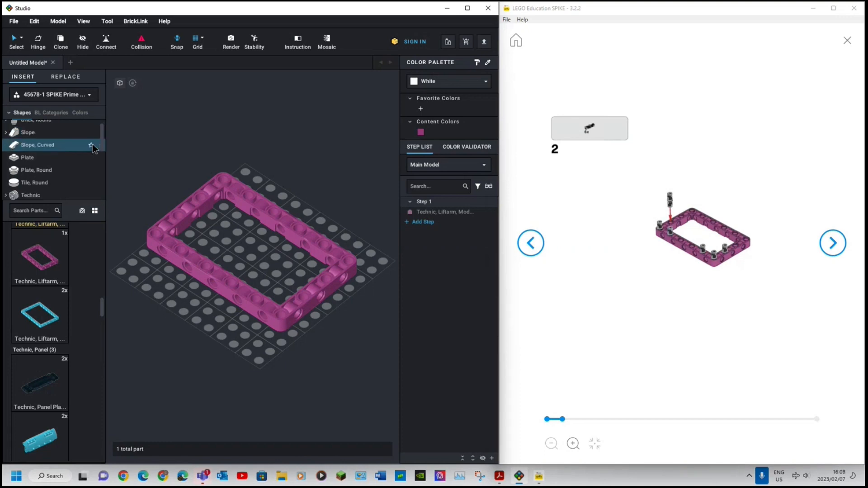
scroll(69, 175, "down", 1)
scroll(33, 182, "down", 1)
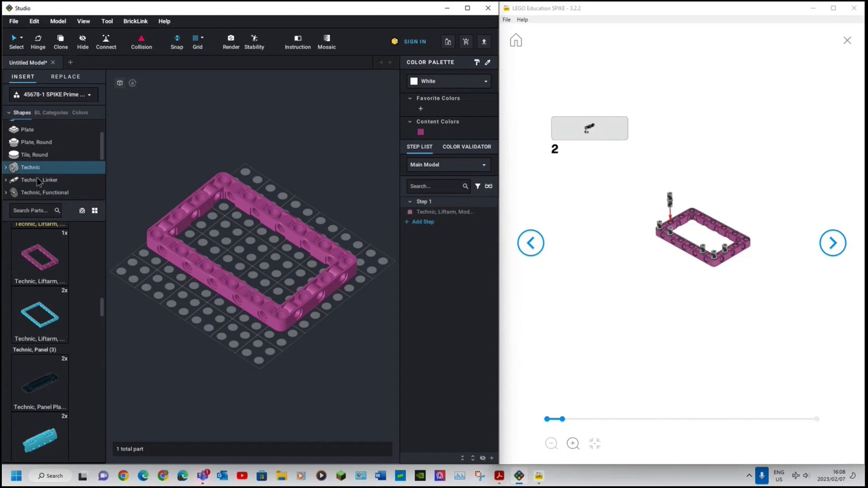
left_click(39, 181)
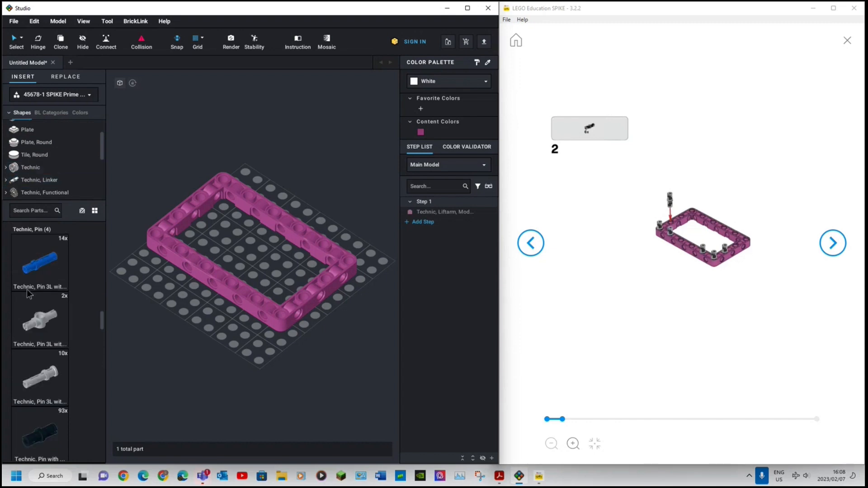
scroll(38, 354, "down", 1)
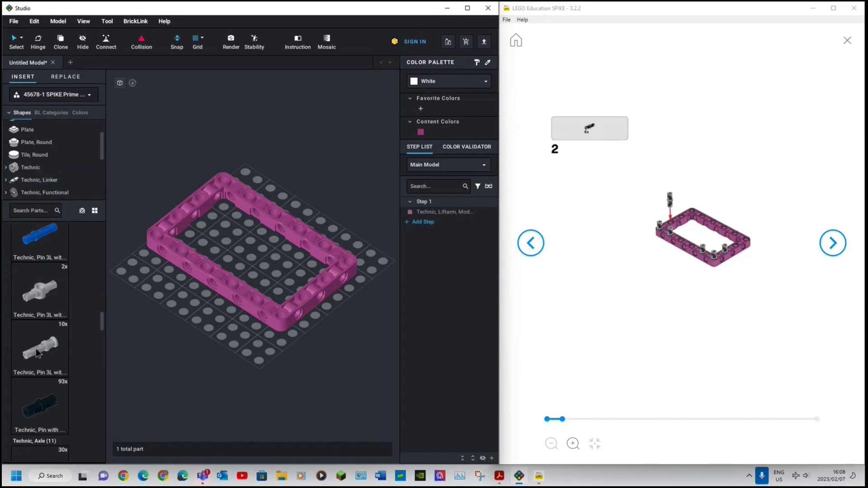
scroll(38, 354, "down", 1)
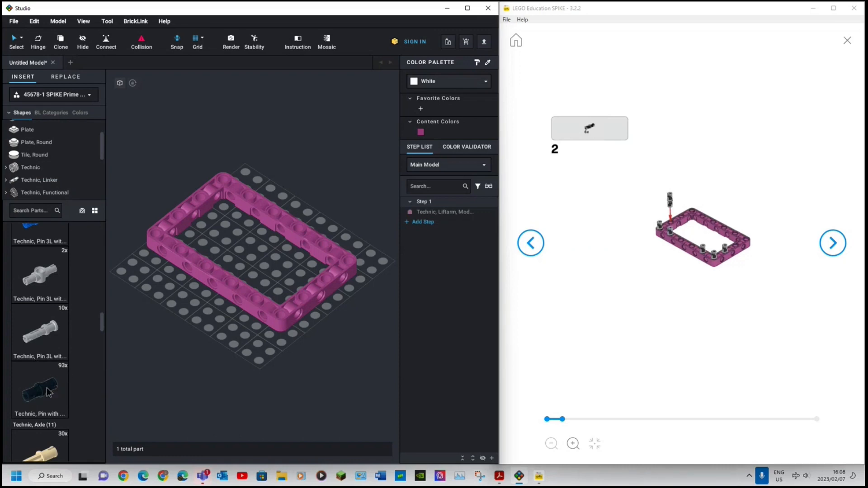
left_click_drag(49, 392, 190, 334)
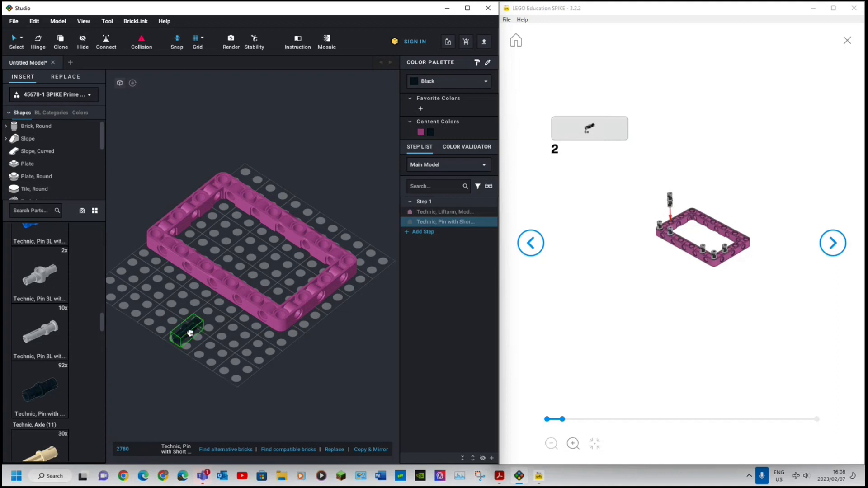
key("Up")
left_click_drag(190, 333, 156, 230)
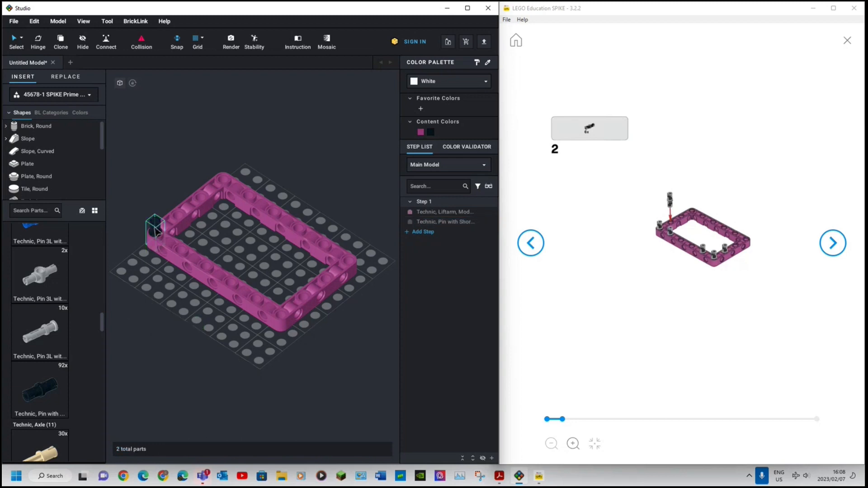
Add five more upright black pins: two flanking the first pin and three around the other corner on the same long side
left_click_drag(50, 396, 180, 210)
left_click_drag(45, 390, 181, 239)
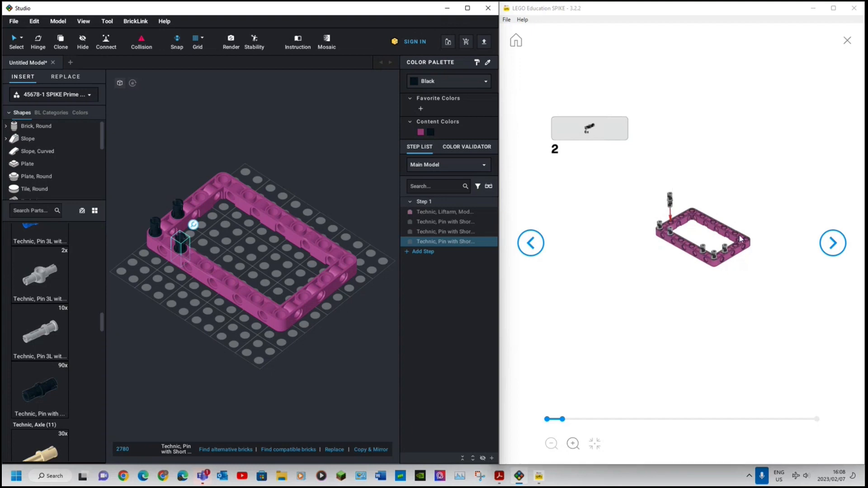
left_click_drag(49, 391, 278, 313)
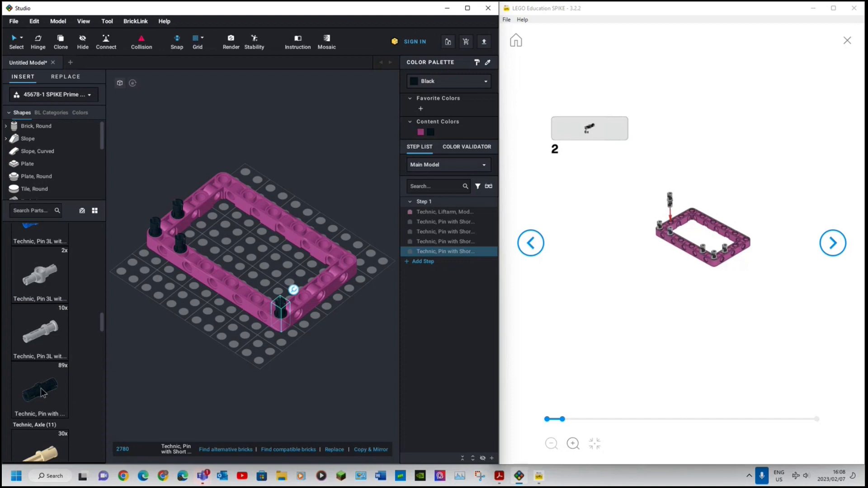
left_click_drag(42, 392, 257, 299)
left_click_drag(46, 397, 303, 294)
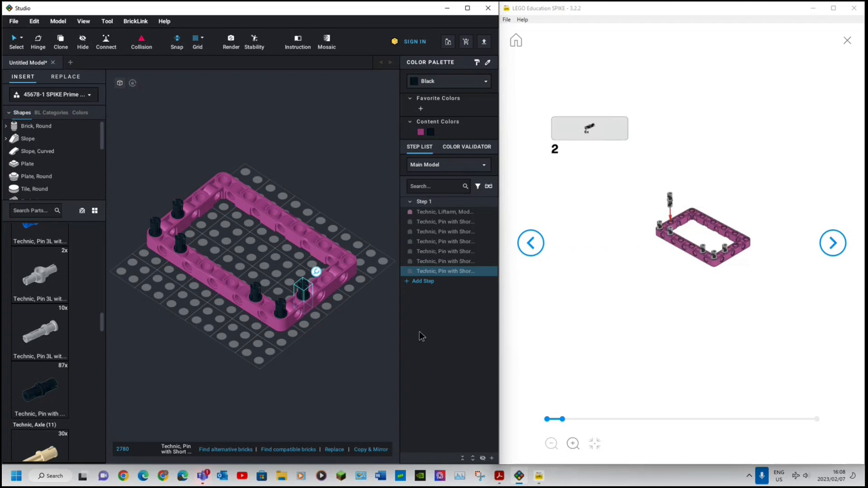
Deselect the last pin and add Step 2 to the model's step list
left_click(293, 338)
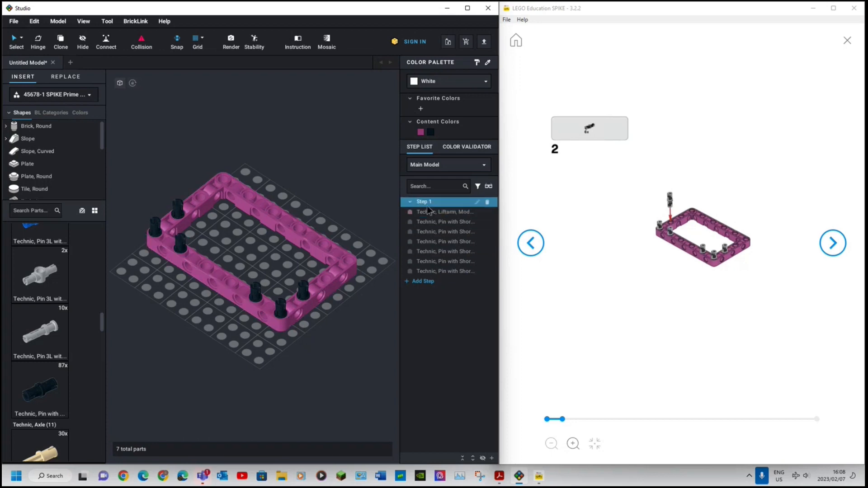
left_click(433, 285)
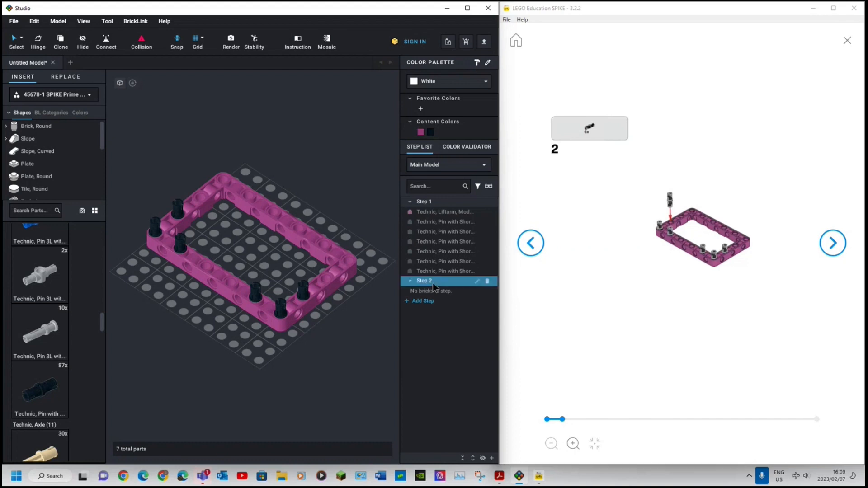
Advance the instructions to step 3 and place a large azure SPIKE motor onto the three pins at the frame's near corner, output disc facing outward
left_click(833, 243)
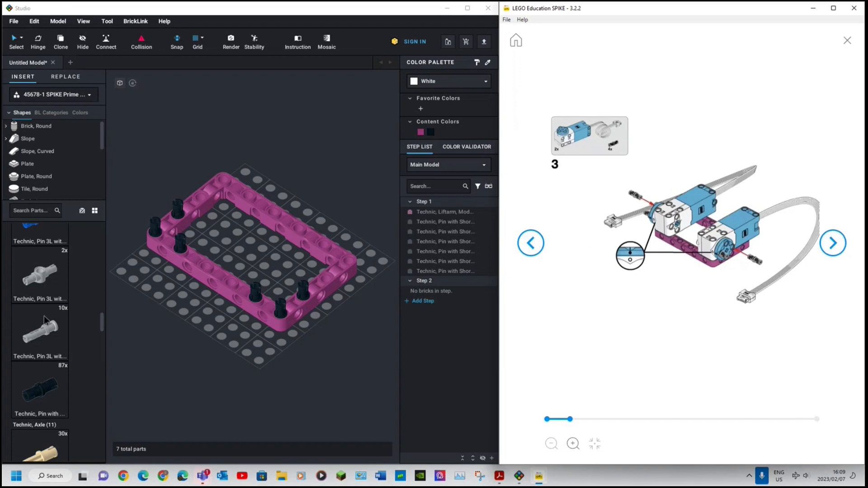
left_click(102, 334)
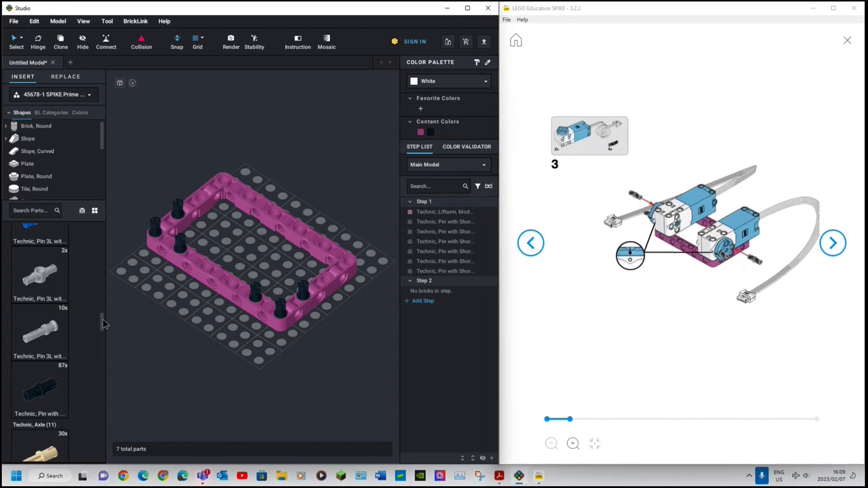
left_click_drag(103, 319, 100, 405)
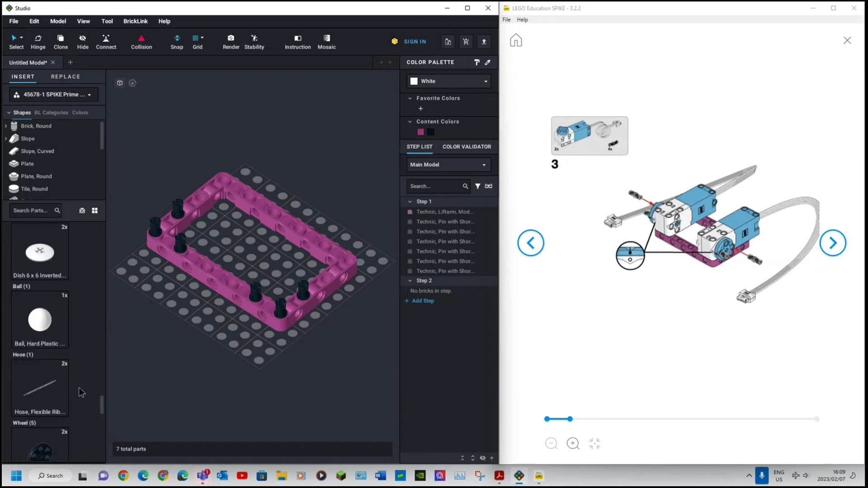
scroll(79, 387, "down", 6)
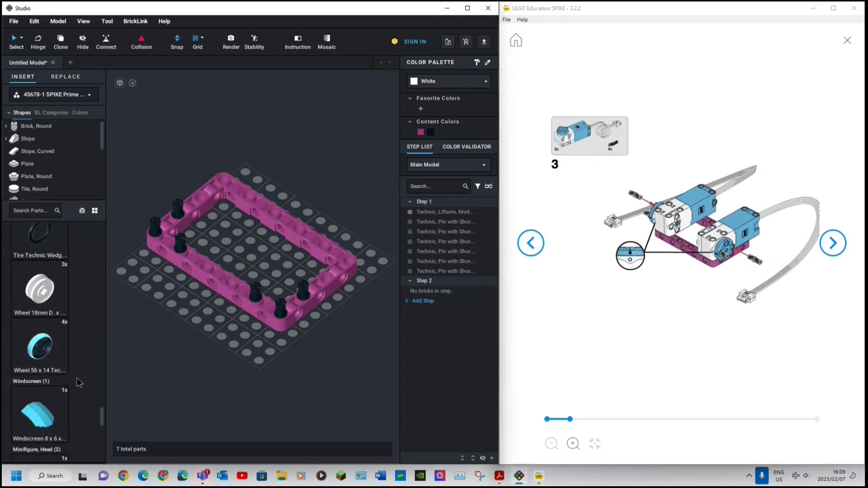
scroll(79, 383, "down", 5)
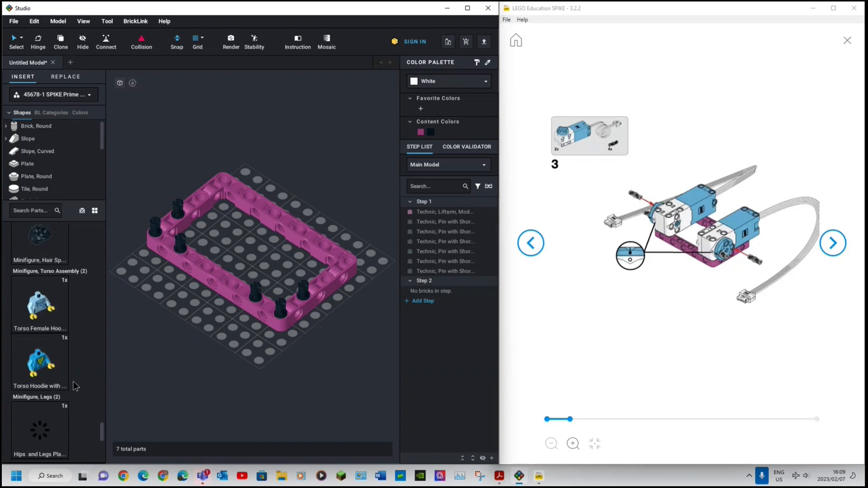
scroll(75, 384, "down", 6)
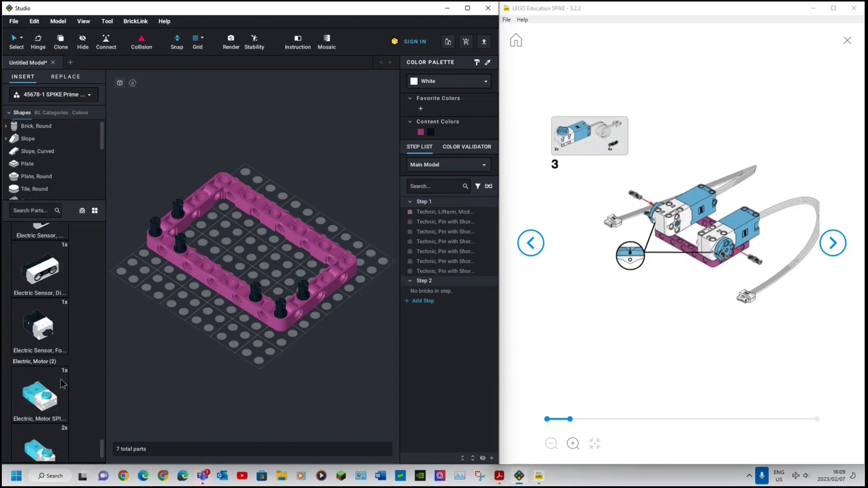
scroll(63, 384, "down", 3)
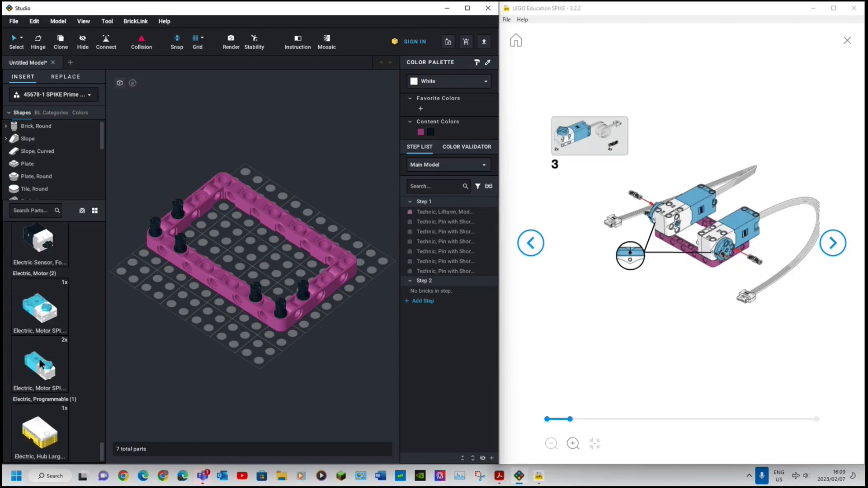
left_click_drag(40, 365, 285, 282)
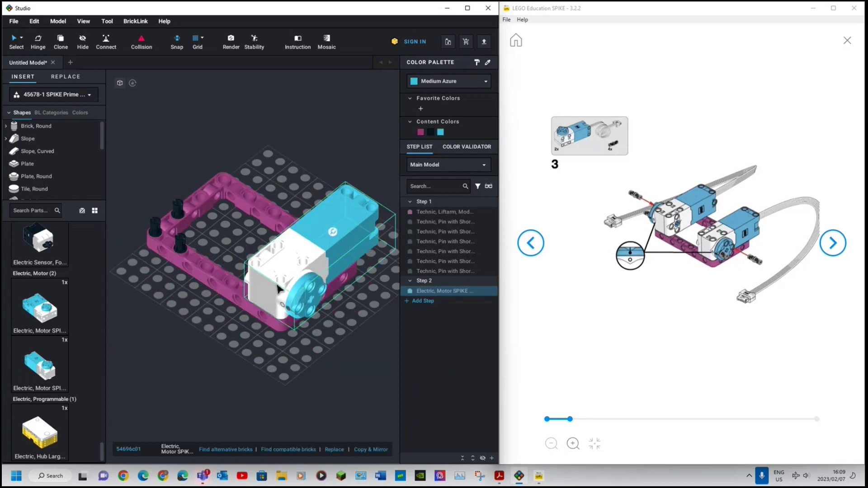
Place the second large azure motor on the other three pins, parallel to the first with its output disc facing outward, and deselect it
left_click_drag(37, 375, 189, 211)
key("Down")
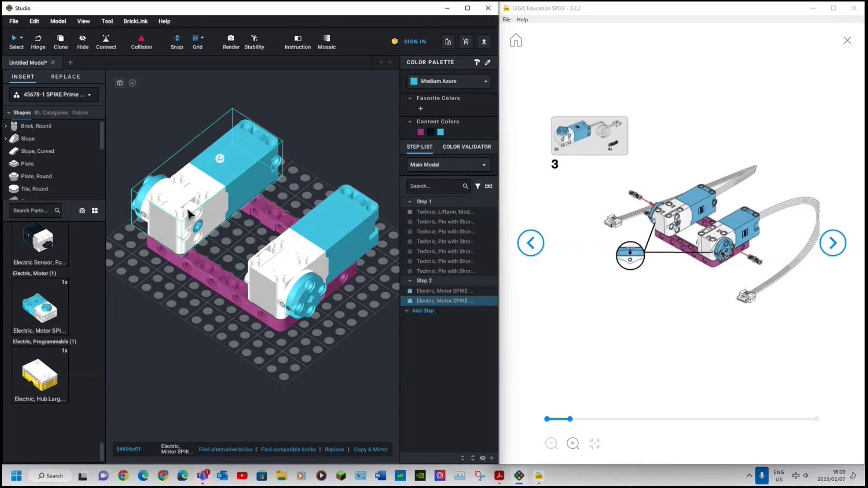
left_click(205, 347)
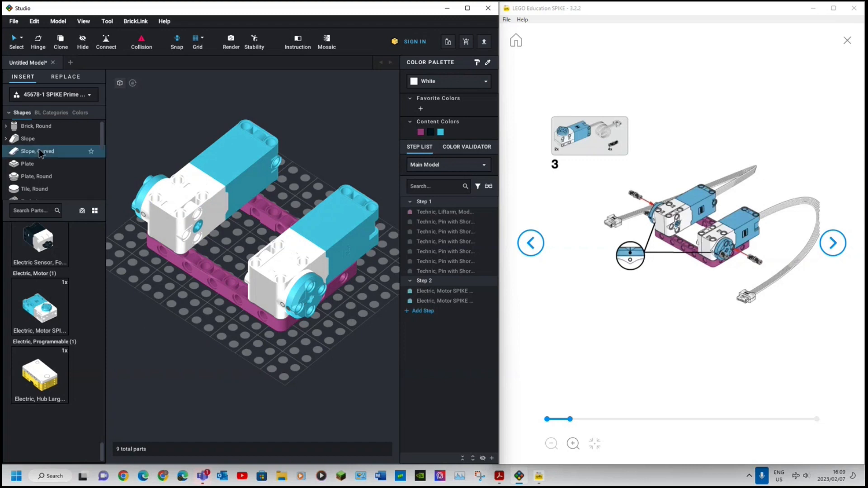
Insert two black Technic Pins from the Technic, Linker category into opposite holes of the near motor's output disc
scroll(23, 164, "down", 1)
scroll(23, 164, "down", 4)
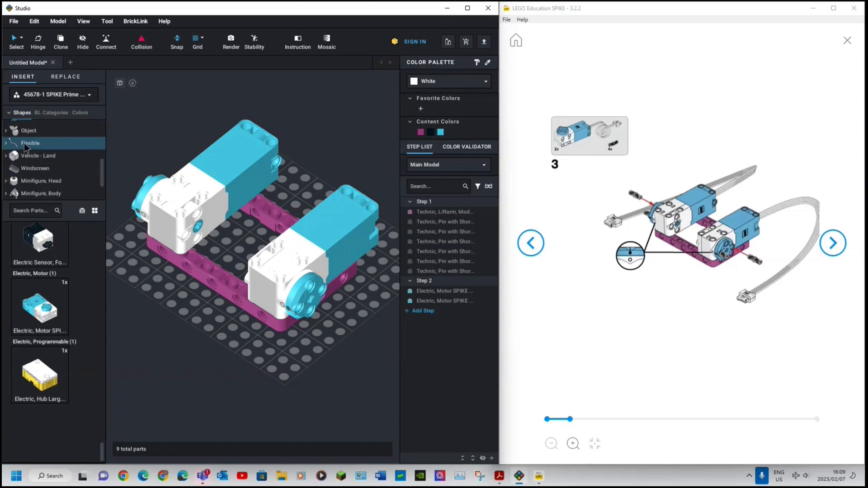
scroll(38, 156, "up", 1)
left_click(40, 144)
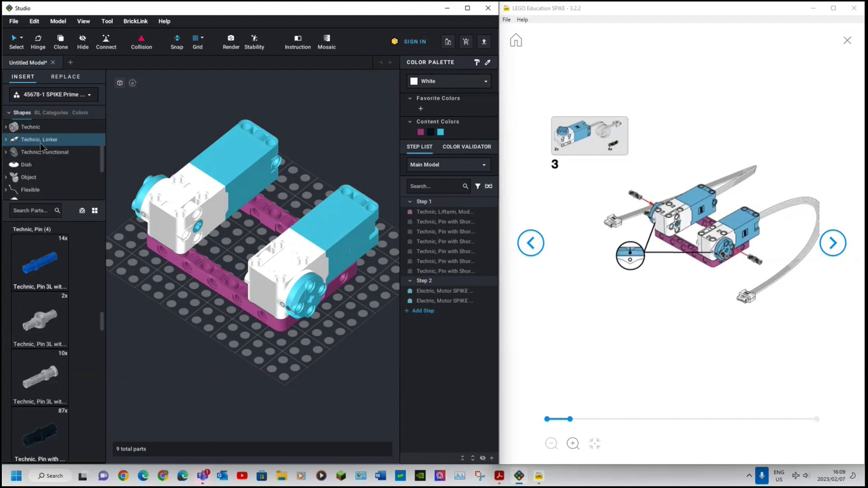
left_click_drag(55, 441, 301, 312)
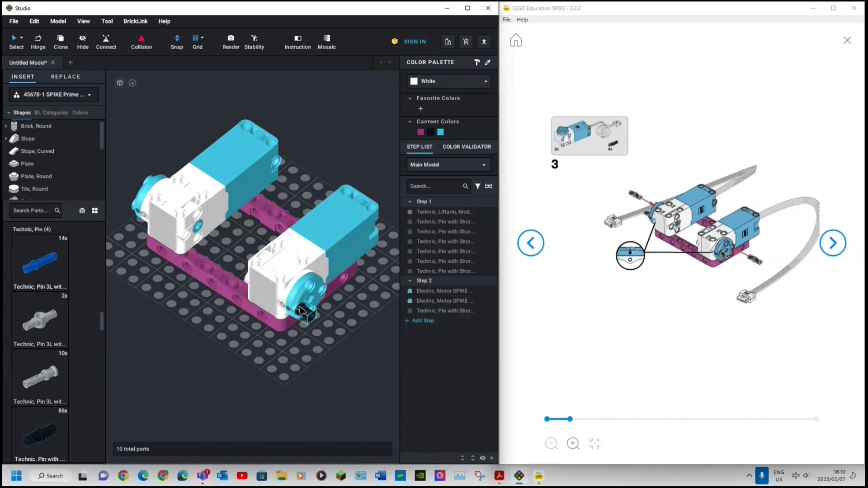
left_click_drag(50, 431, 326, 295)
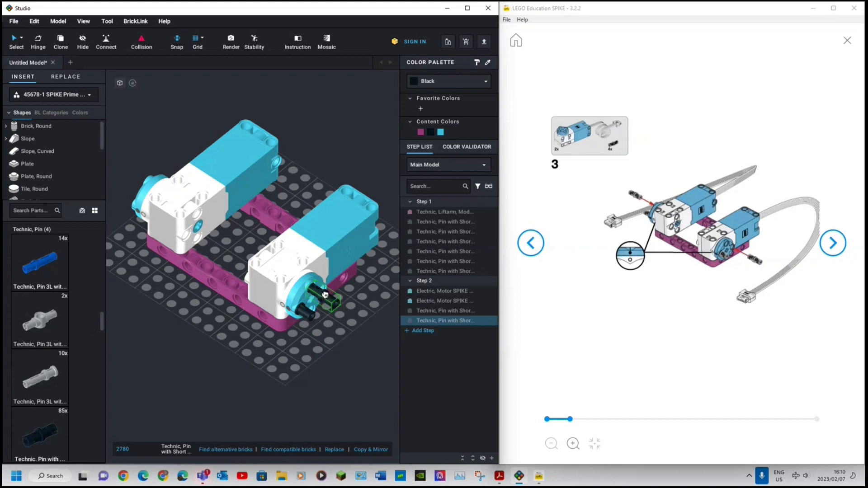
right_click_drag(325, 295, 265, 327)
left_click(265, 329)
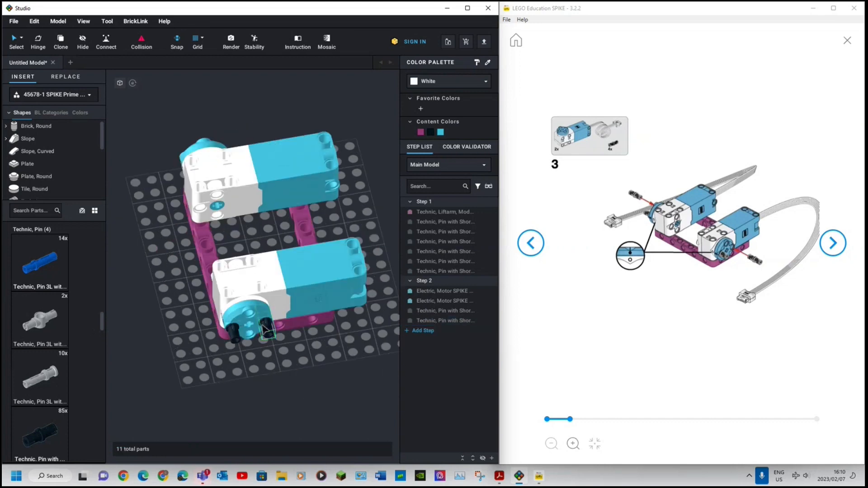
left_click(271, 336)
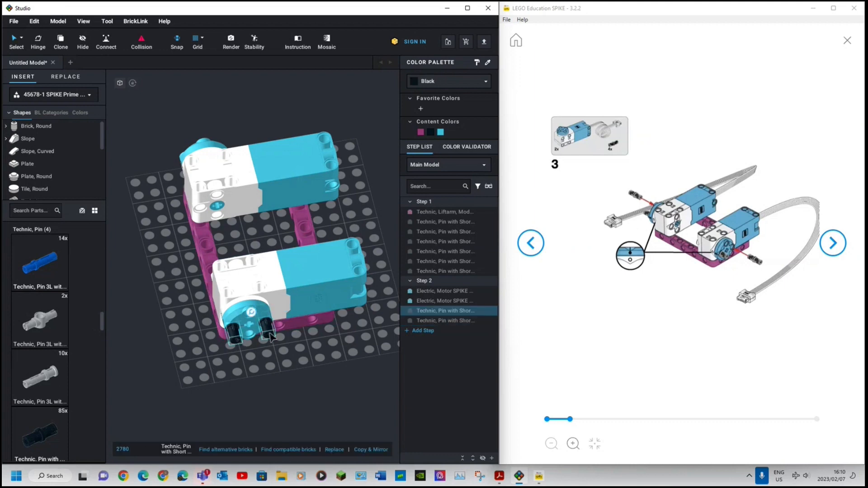
left_click(270, 335, "ctrl")
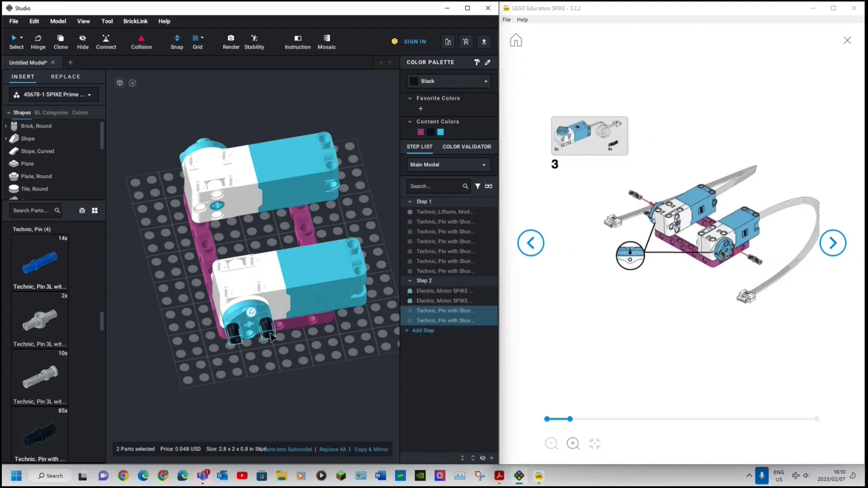
left_click(296, 383)
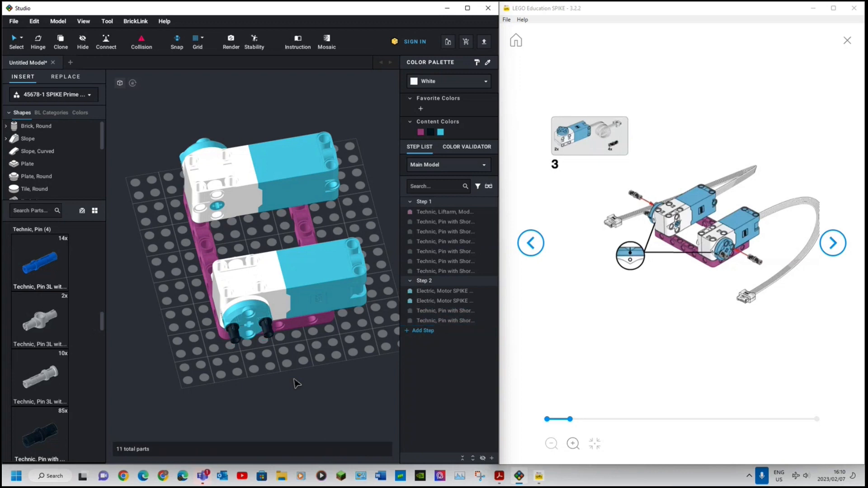
right_click_drag(297, 384, 235, 368)
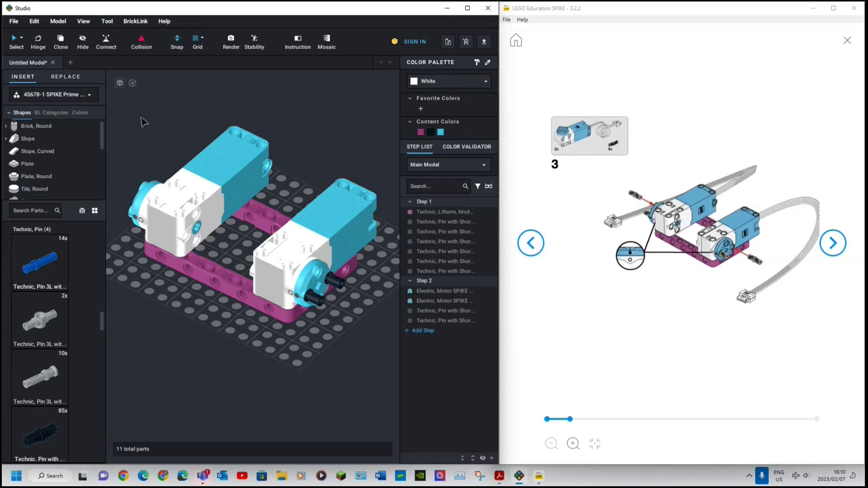
Import official LEGO set 45678-1 as a new custom palette, including minifig and extra parts, and dismiss the import report
left_click(90, 96)
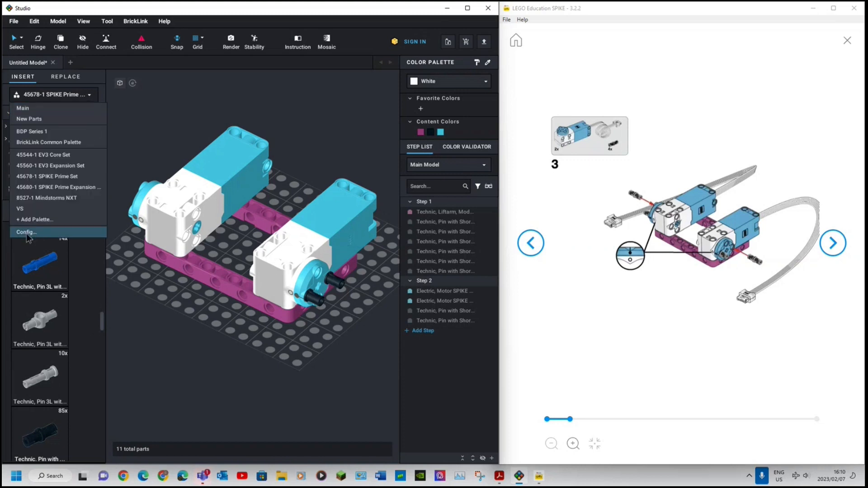
left_click(27, 233)
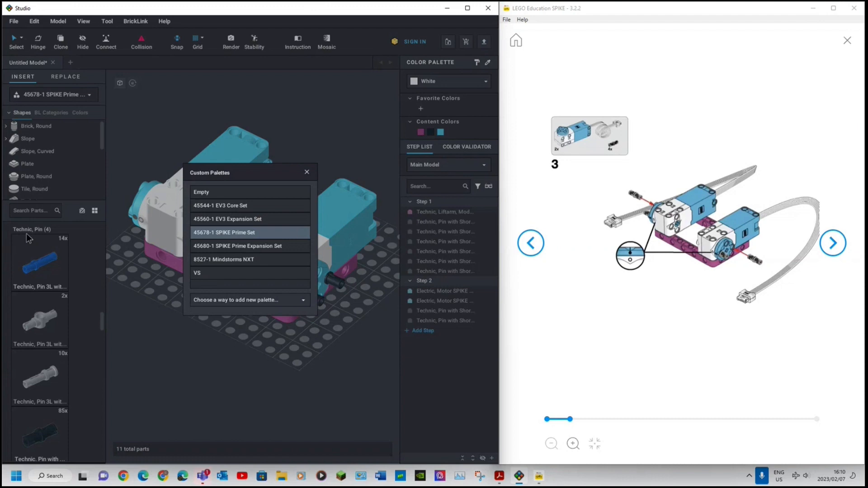
left_click(207, 234)
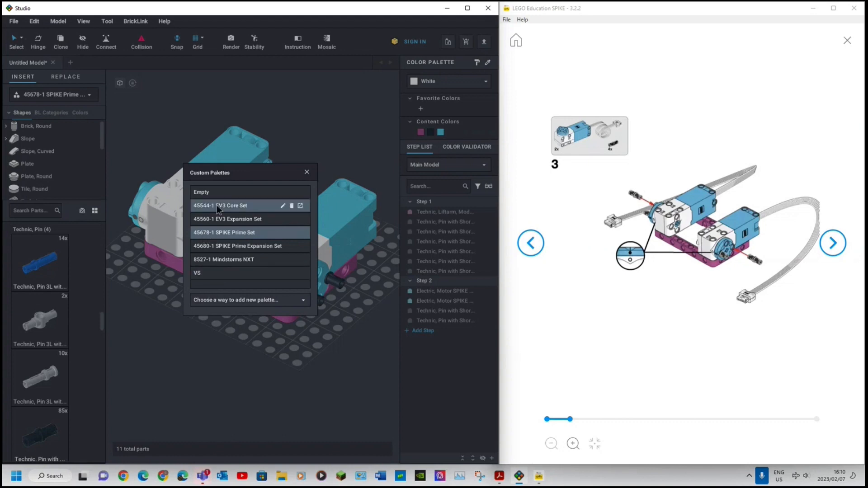
left_click(249, 300)
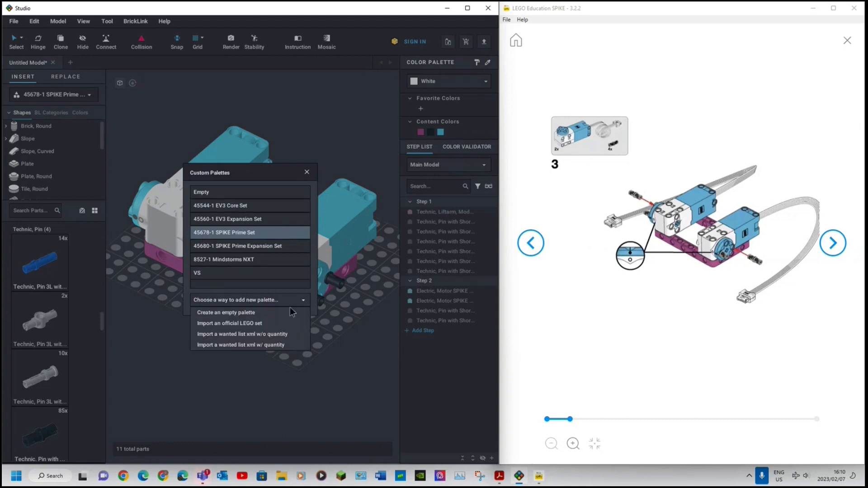
left_click(216, 326)
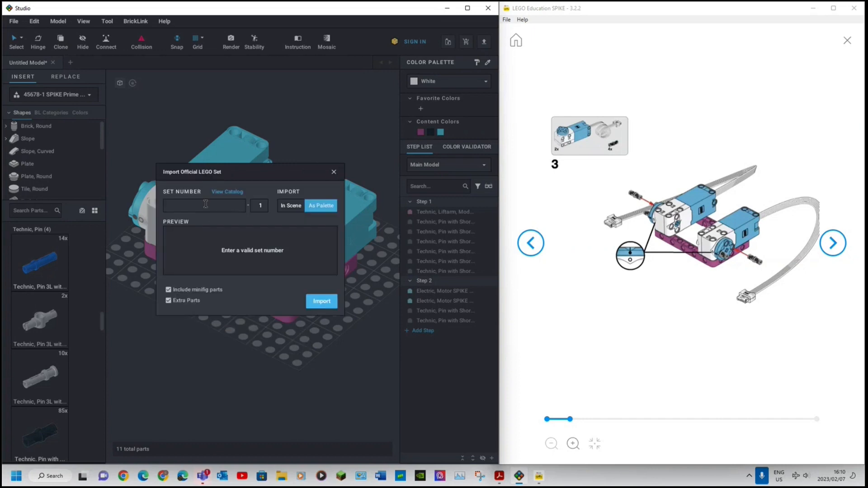
type("45678")
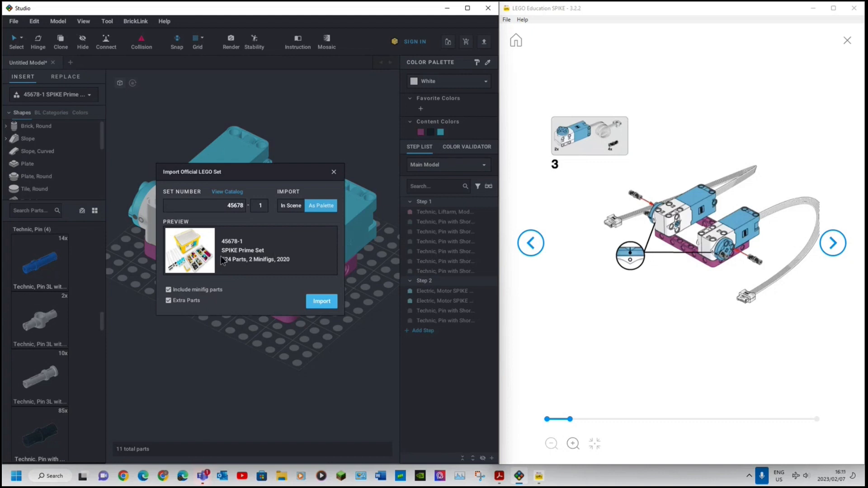
left_click(323, 301)
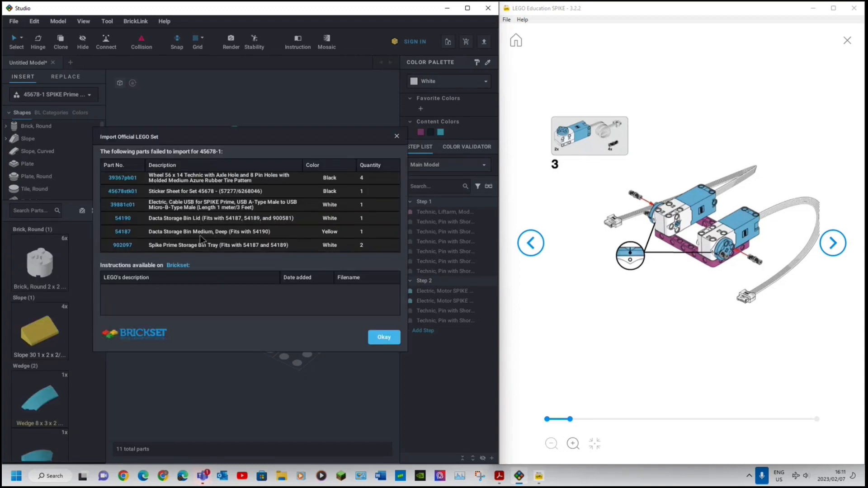
left_click(397, 137)
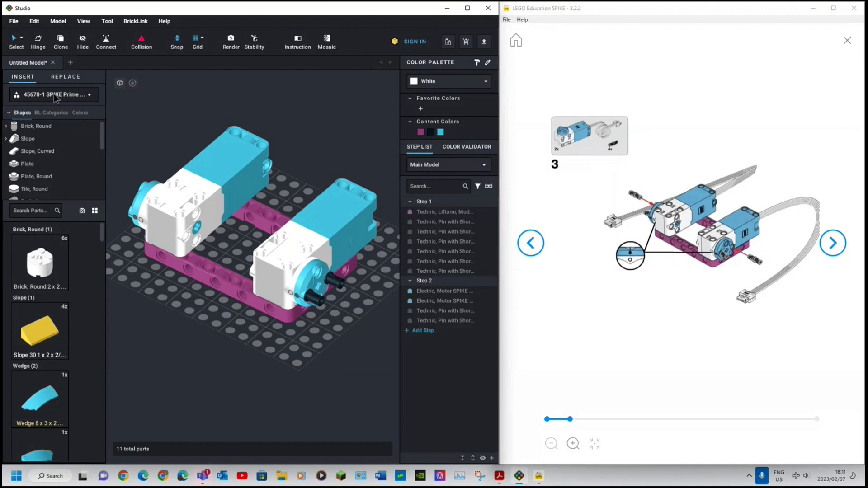
Switch the parts palette to the original 45678-1 SPIKE Prime Set and browse its parts as far as the Technic liftarms
left_click(89, 95)
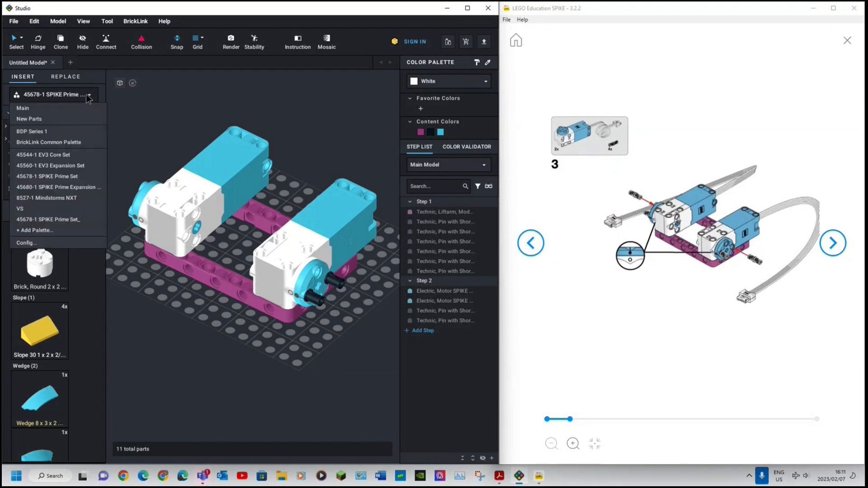
left_click(80, 178)
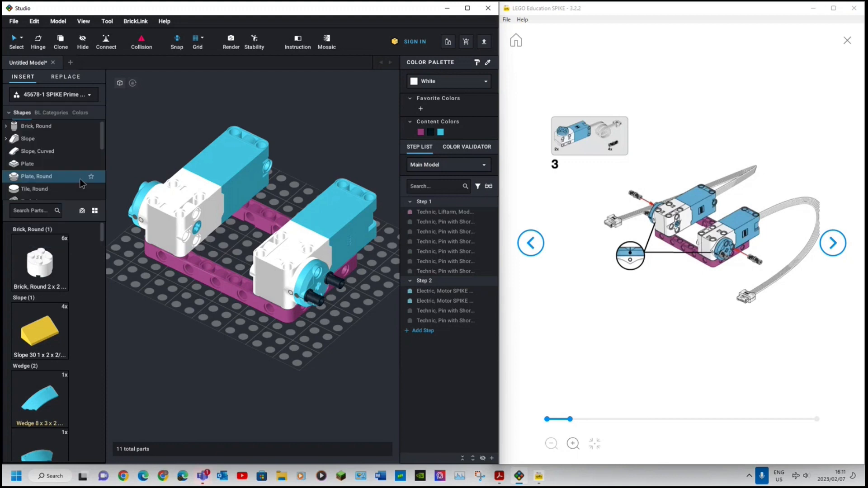
scroll(102, 247, "down", 3)
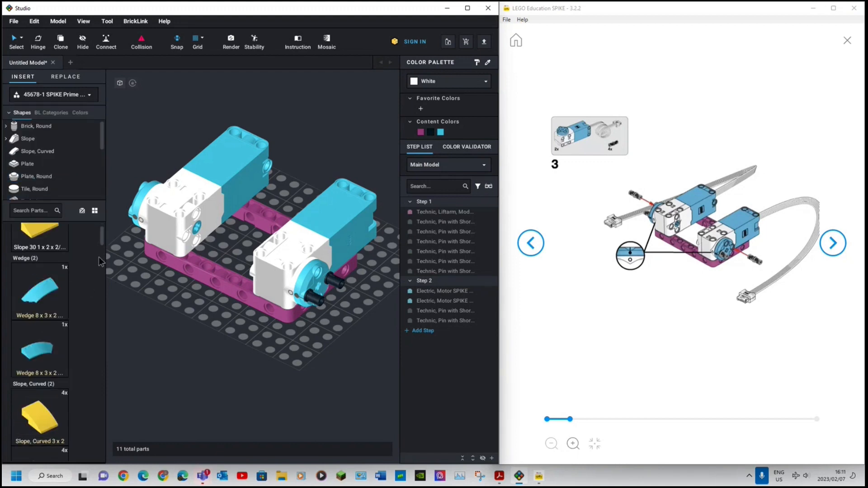
scroll(101, 246, "down", 3)
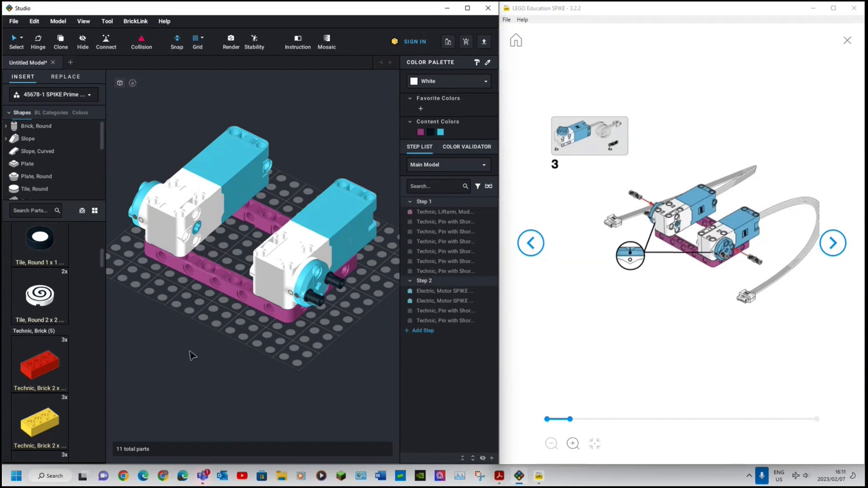
scroll(33, 315, "down", 2)
scroll(31, 311, "down", 8)
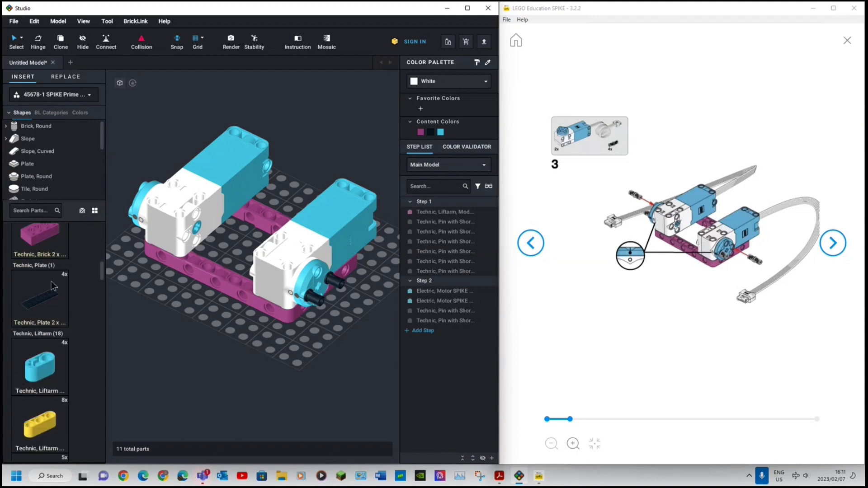
scroll(35, 144, "down", 5)
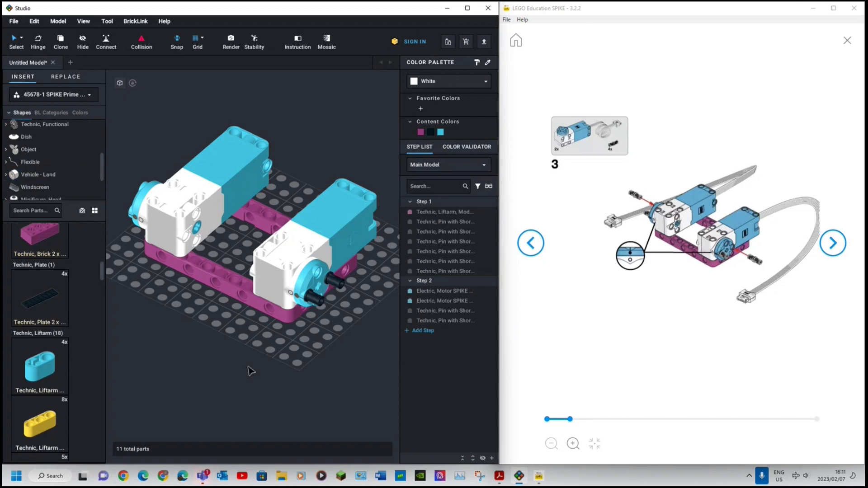
Copy the two black pins from the near motor's output disc into the matching holes of the other motor's output disc
right_click(282, 348)
left_click(270, 342)
left_click(320, 306)
left_click(346, 283, "shift")
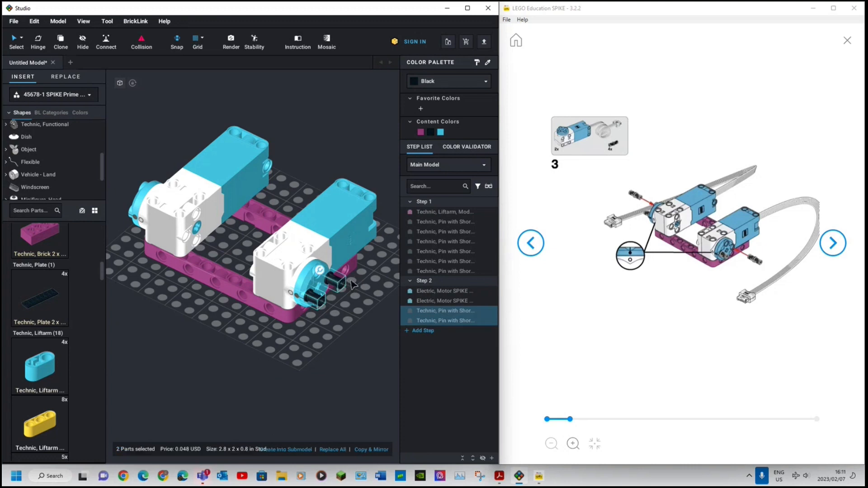
key("ctrl+v")
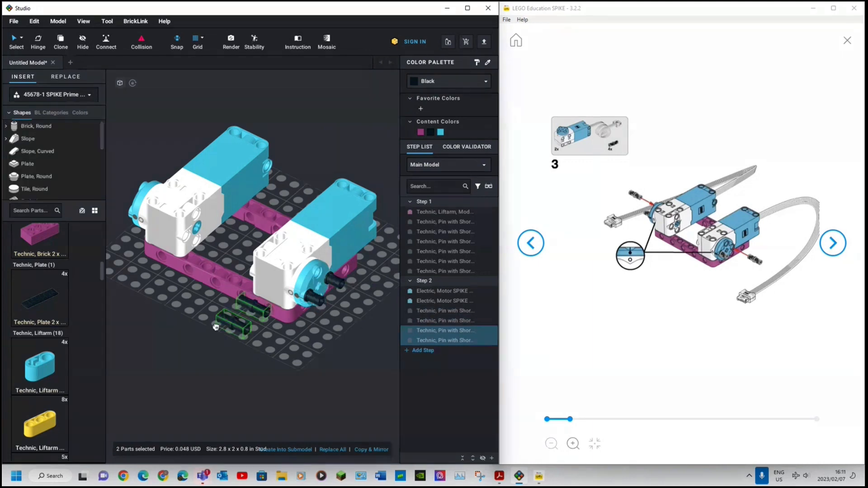
right_click_drag(215, 326, 244, 329)
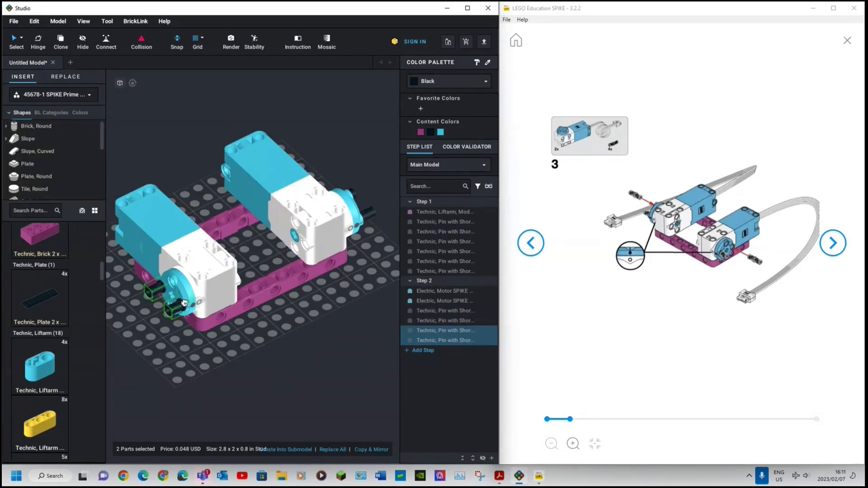
left_click(185, 310)
left_click(209, 364)
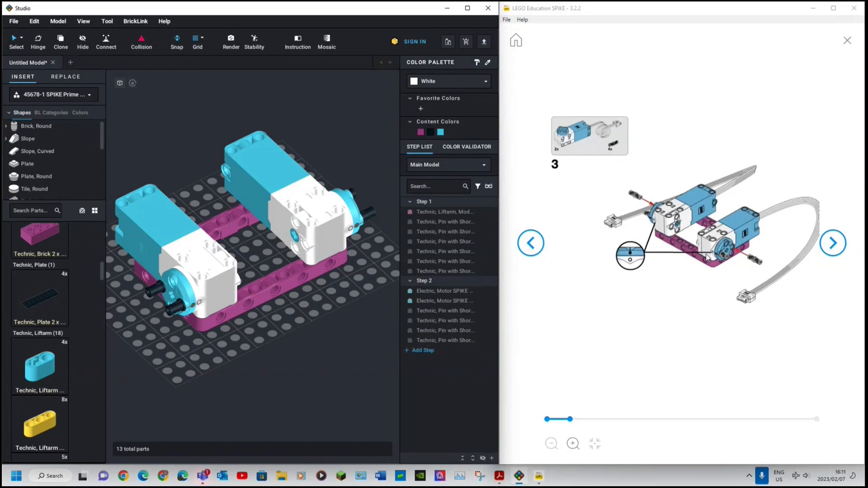
Advance the instructions to step 4 and insert a yellow Technic Axle 3L from Technic, Linker into the centre of the near motor's output disc
left_click(834, 243)
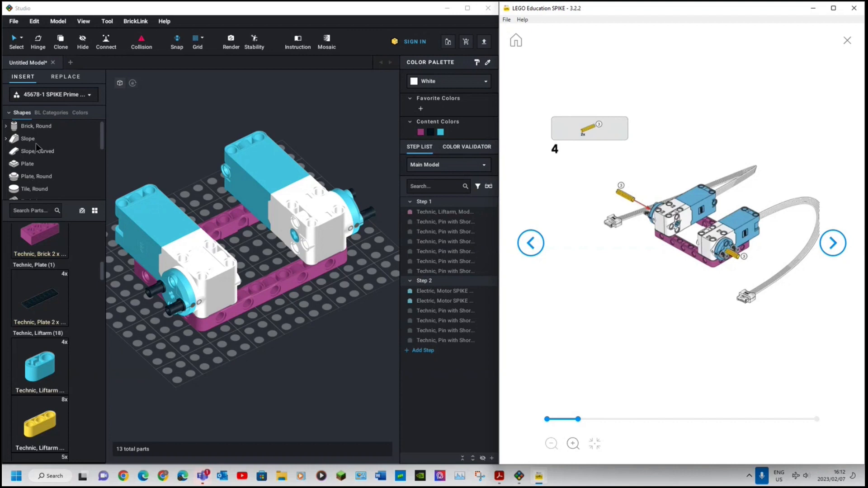
left_click(104, 133)
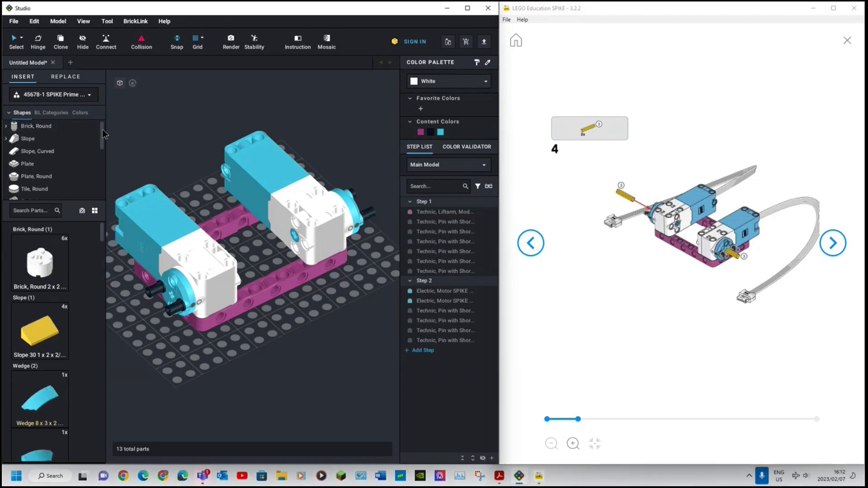
scroll(58, 150, "down", 5)
left_click(57, 145)
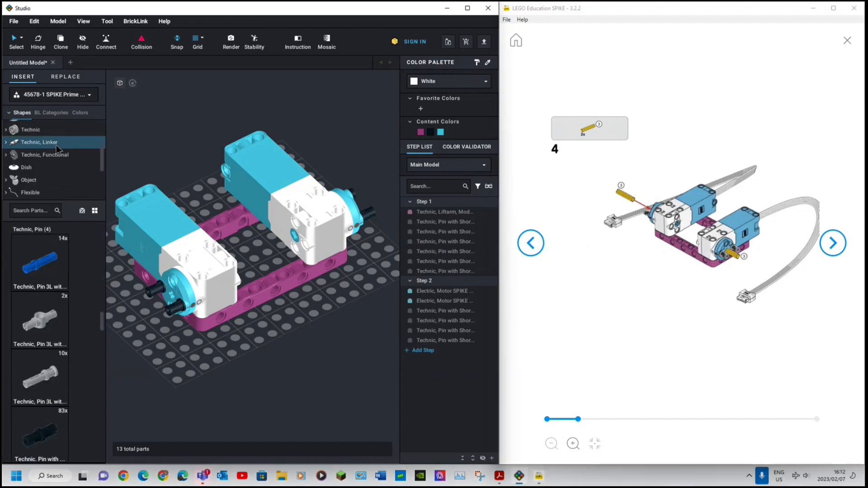
scroll(39, 315, "down", 8)
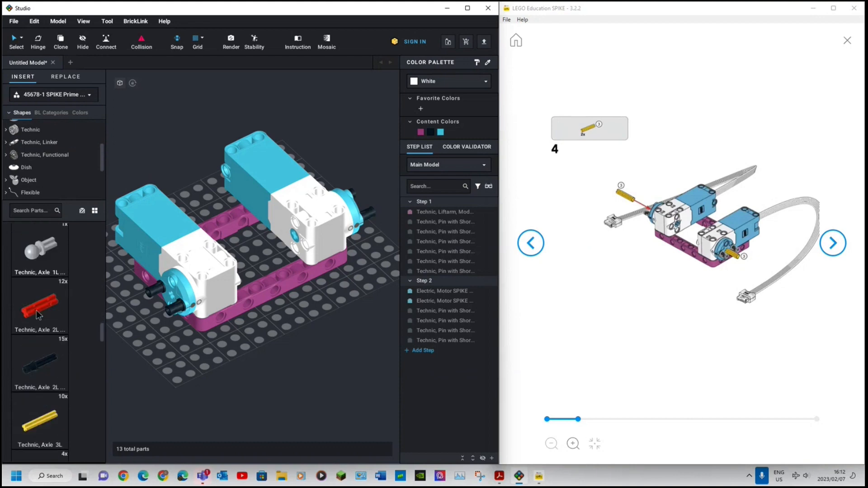
scroll(55, 415, "down", 1)
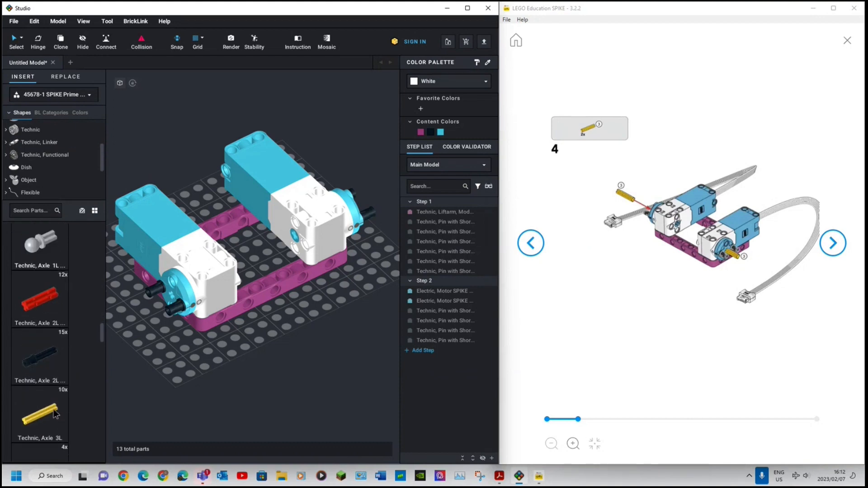
left_click_drag(53, 410, 170, 310)
key("Right")
left_click(175, 308)
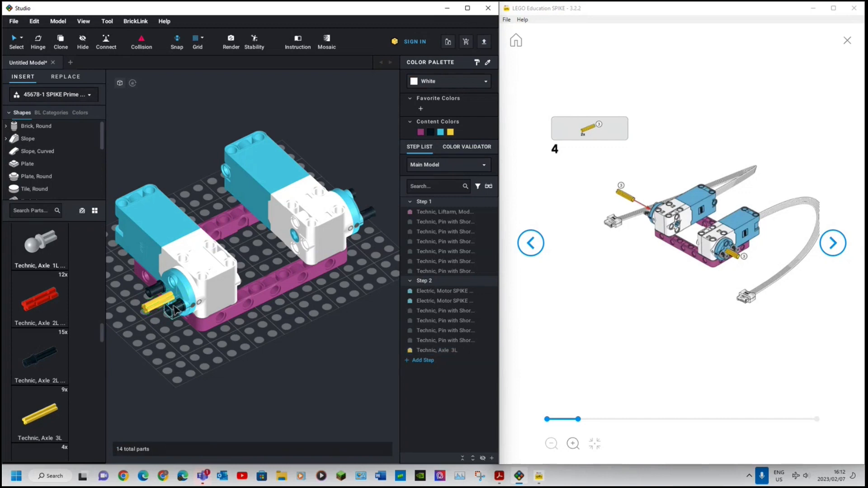
left_click(175, 308)
left_click(152, 312)
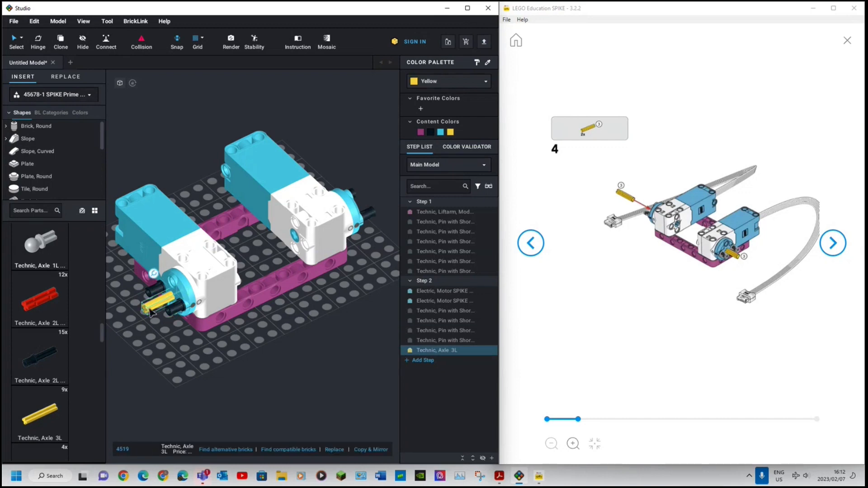
Insert a second yellow Technic Axle 3L into the centre of the other motor's output disc and deselect it
left_click(49, 409)
key("Right")
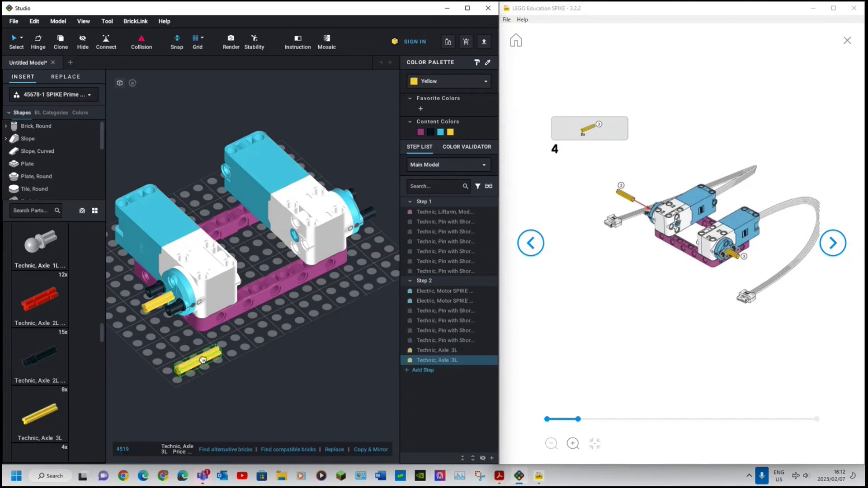
right_click_drag(203, 361, 241, 325)
left_click(241, 324)
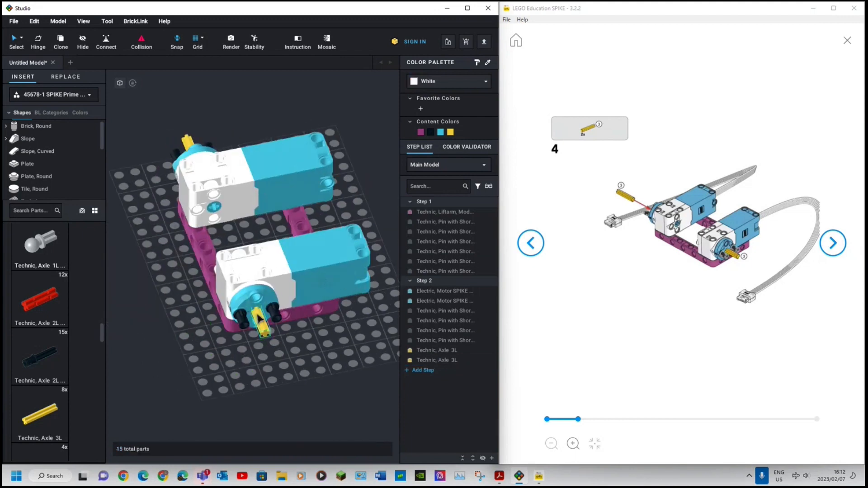
left_click(222, 379)
Add build step 3 and, following instruction step 5, place upright copies of two disc pins in the top holes at the near motor's white end
left_click(423, 371)
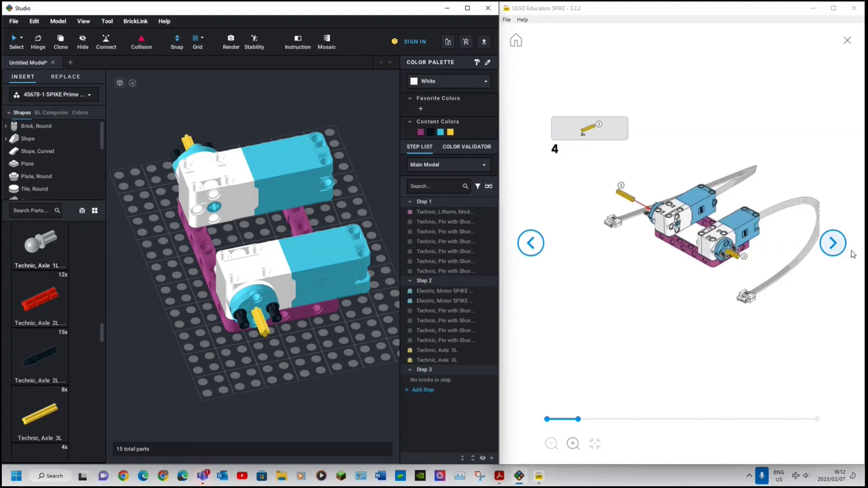
left_click(833, 244)
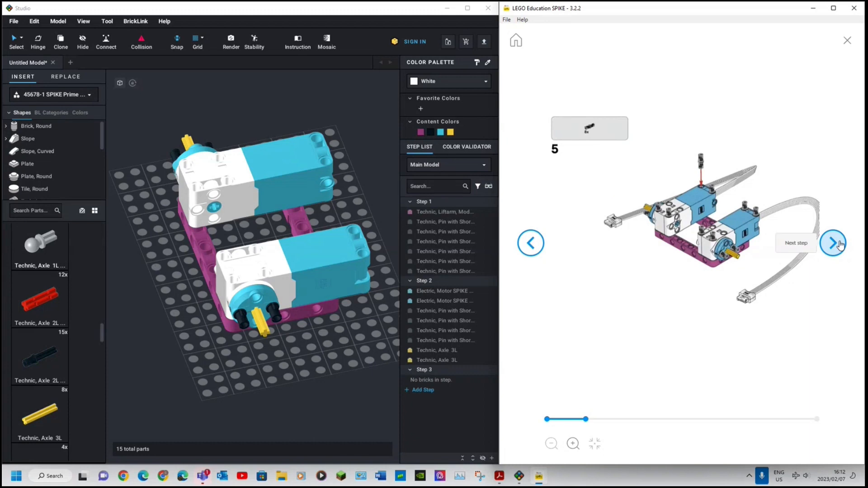
left_click(272, 317)
left_click(248, 328, "ctrl")
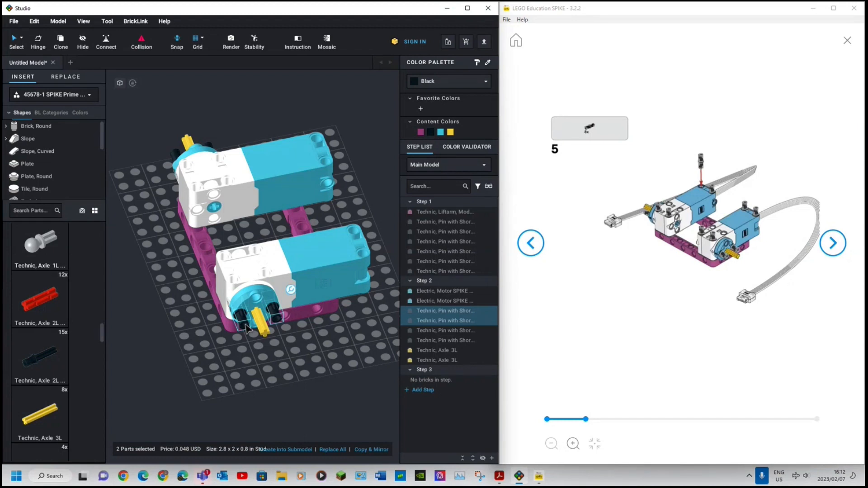
key("ctrl+c")
key("ctrl+v")
key("Up")
key("Left")
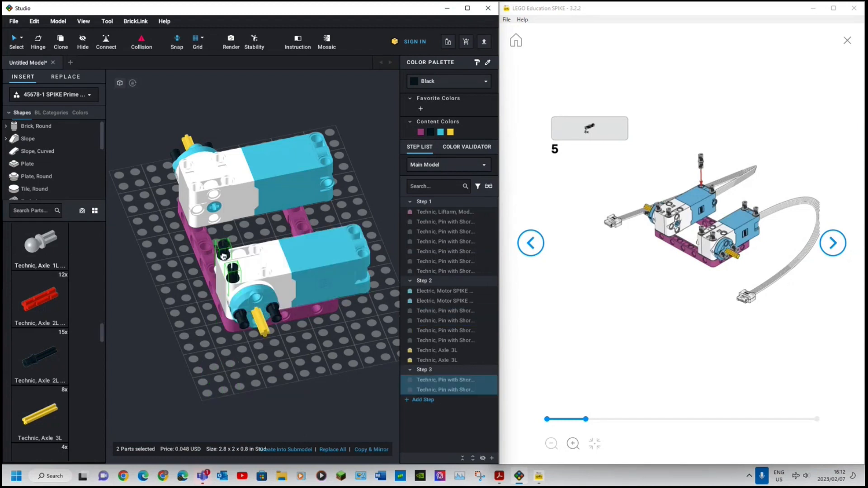
left_click(223, 256)
Copy the pair of upright pins into the two top holes at the near motor's azure end
left_click(235, 273)
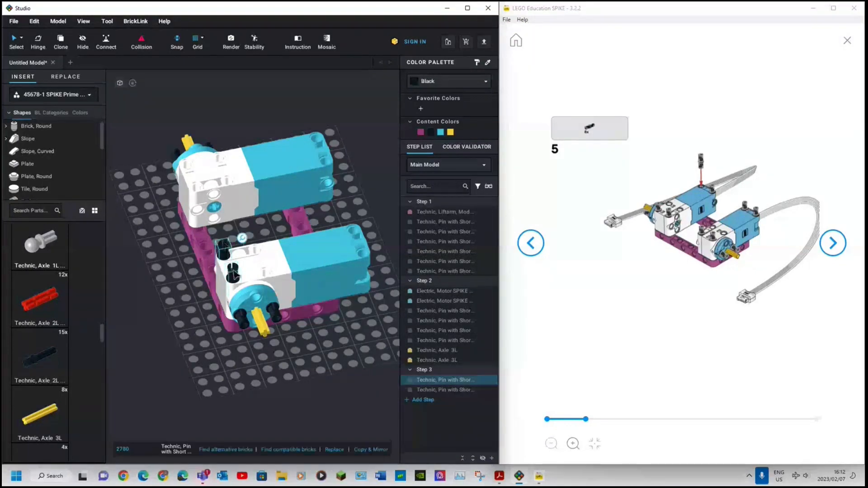
left_click(235, 273, "shift")
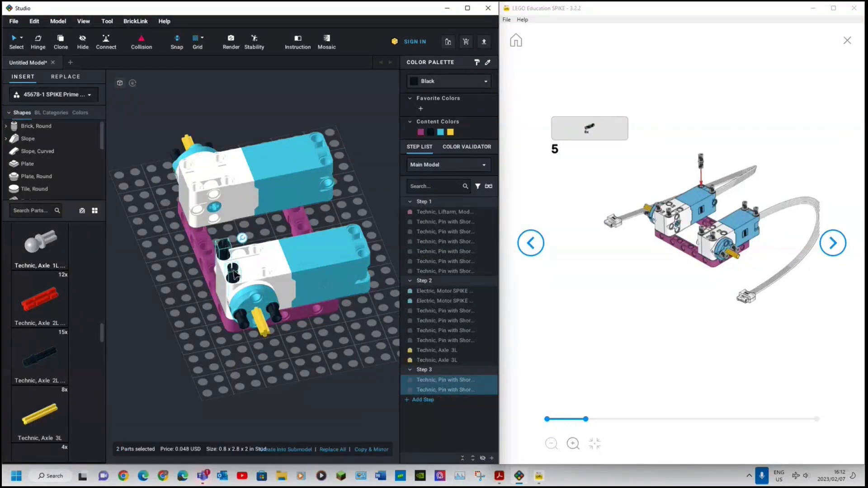
key("ctrl+c")
key("ctrl+v")
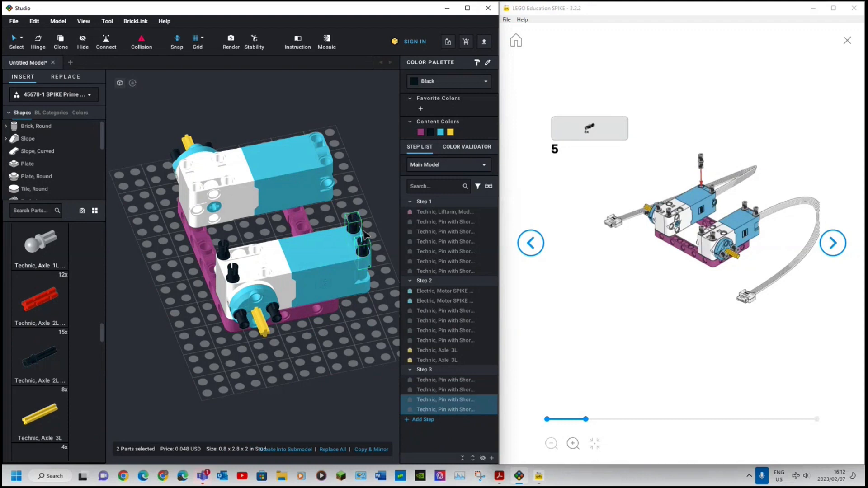
left_click(366, 235)
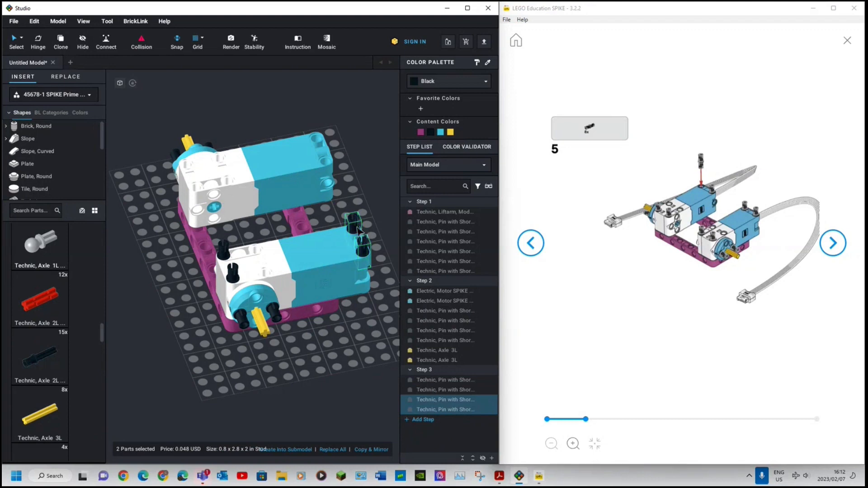
Copy all four upright pins from the near motor into the matching top holes of the far motor and deselect them
left_click(225, 253, "shift")
left_click(233, 269, "shift")
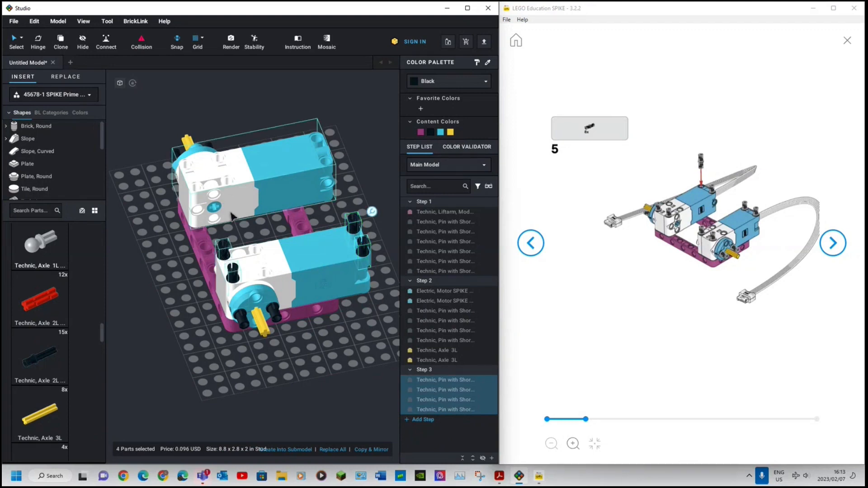
key("ctrl+c")
key("ctrl+v")
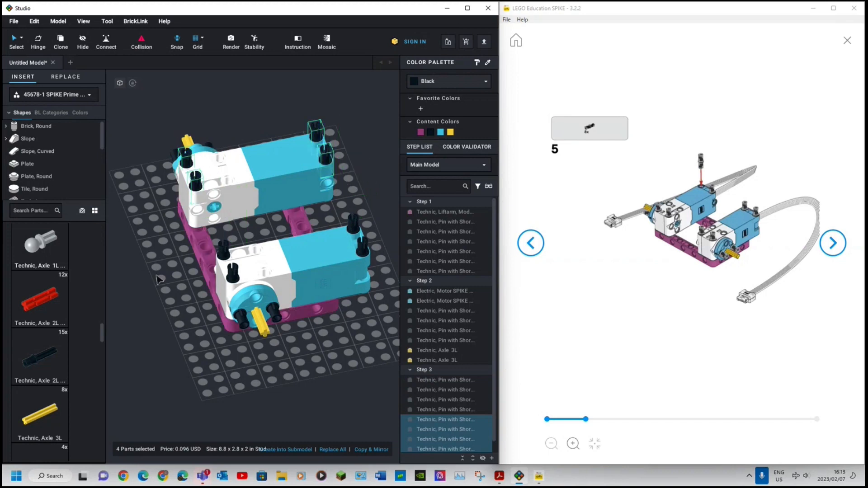
left_click(158, 279)
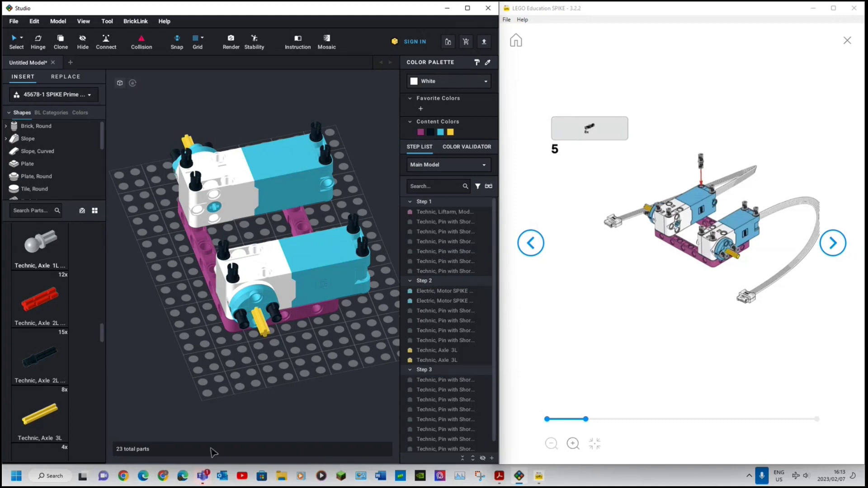
mouse_move(203, 476)
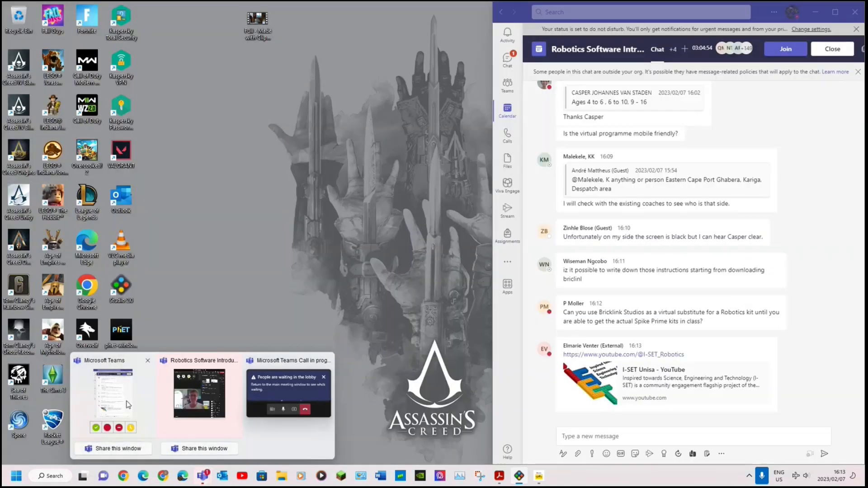
left_click(149, 405)
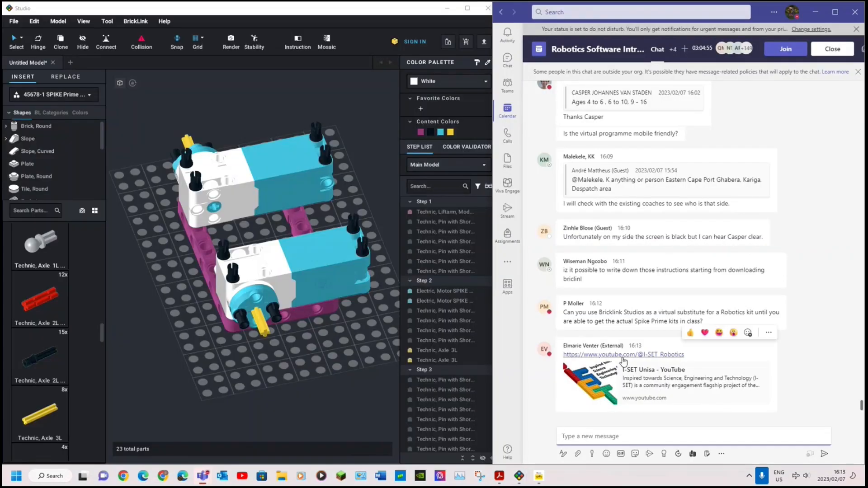
scroll(663, 131, "up", 5)
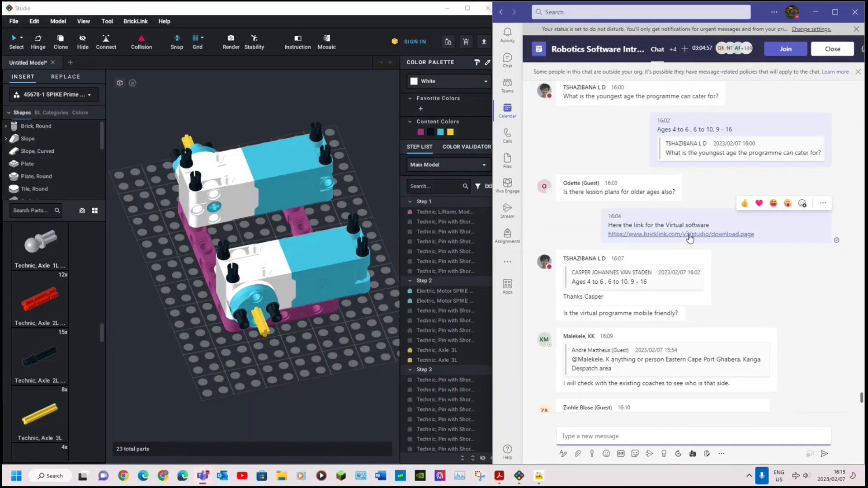
right_click(690, 236)
left_click(704, 225)
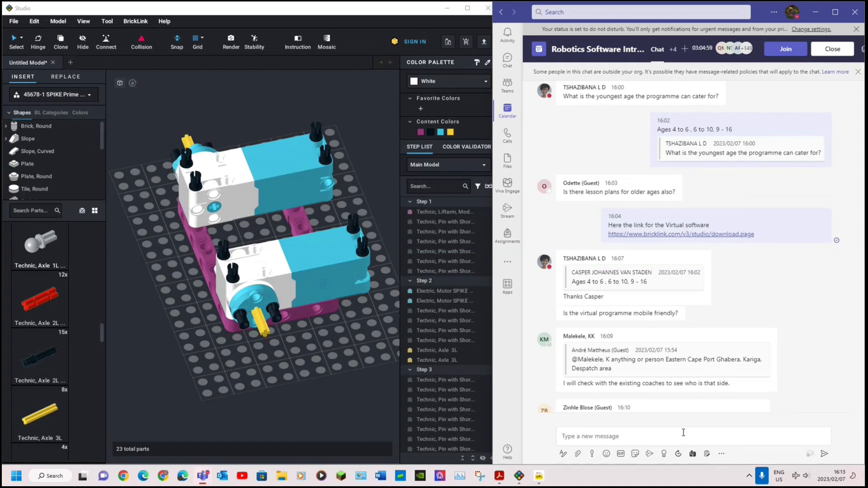
left_click(684, 436)
key("ctrl+v")
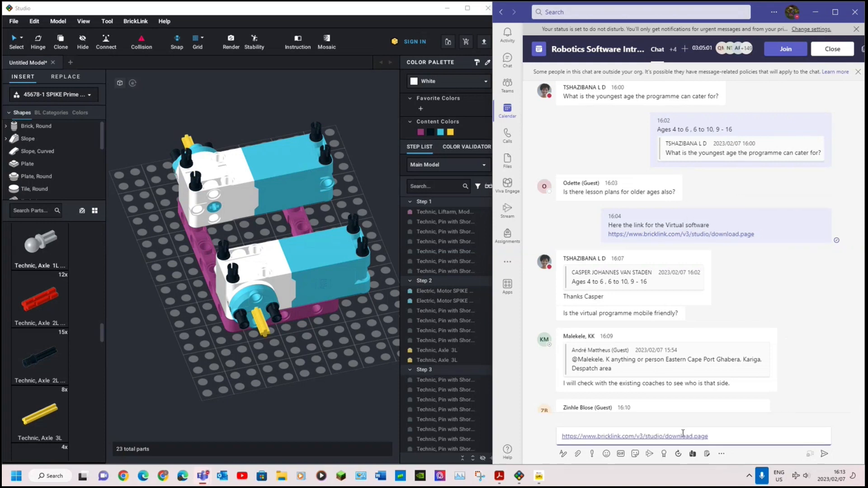
key("Return")
left_click(452, 370)
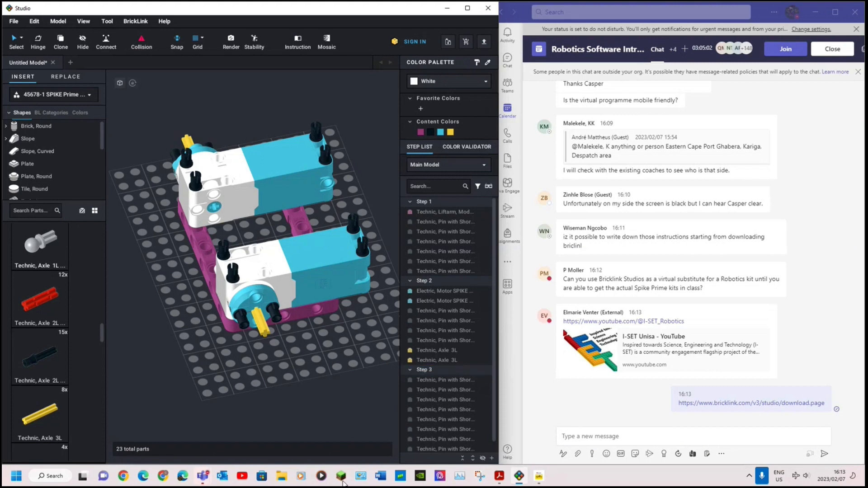
Bring up the LEGO Education SPIKE instructions again, look ahead to step 7, and go back to step 6
left_click(538, 476)
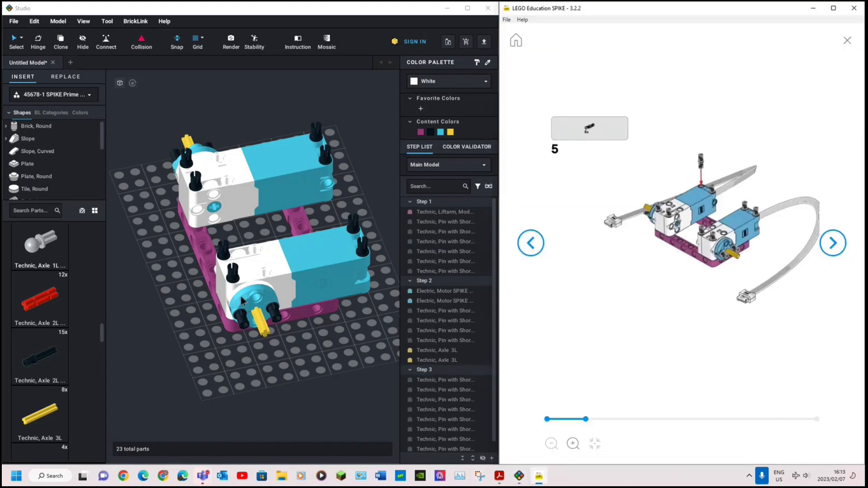
right_click_drag(190, 367, 256, 350)
left_click(833, 243)
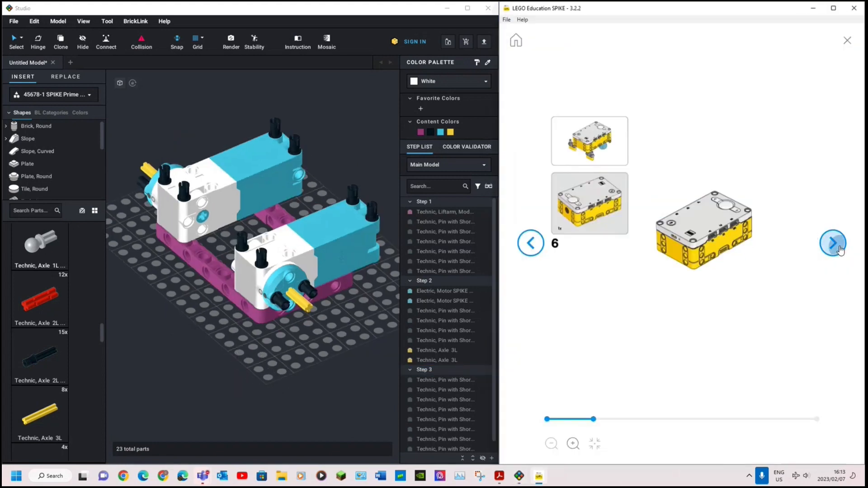
left_click(839, 248)
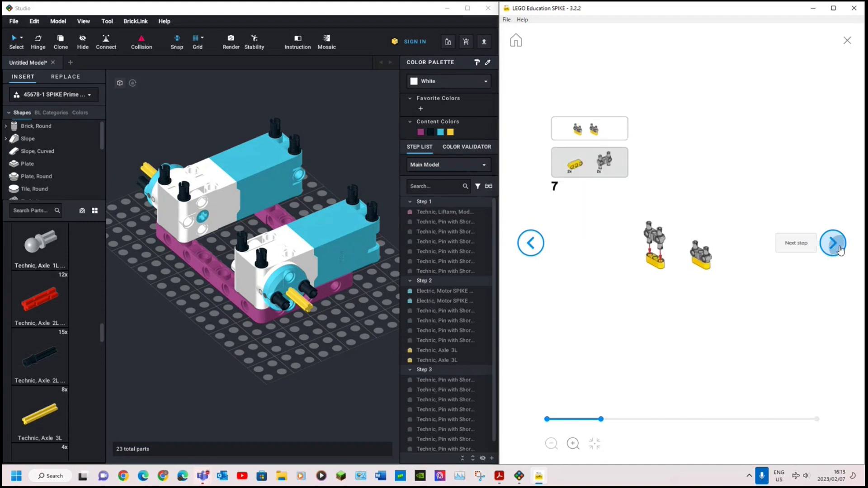
left_click(523, 249)
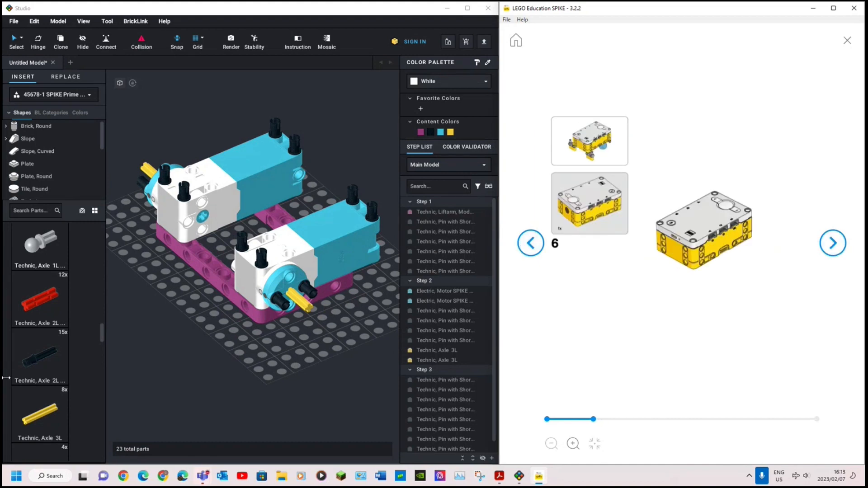
Add the large SPIKE hub from the Electric parts to the build plate beside the motor assembly, then advance the instructions to step 7
left_click(100, 345)
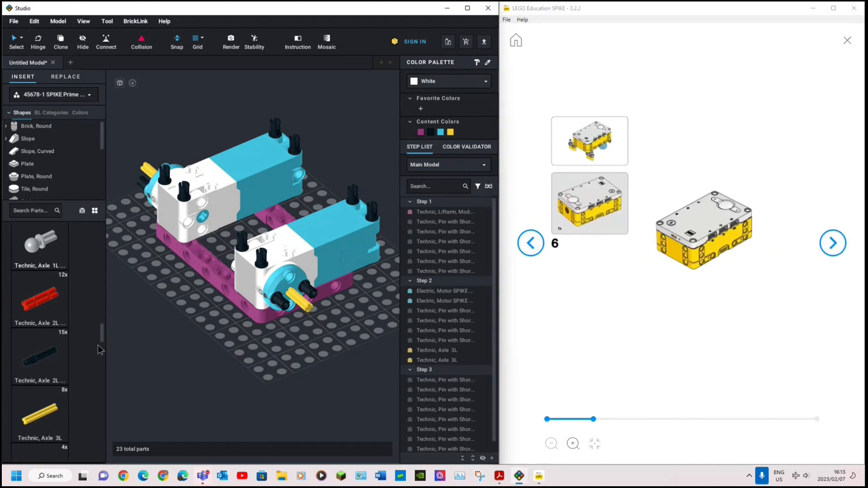
scroll(102, 334, "down", 3)
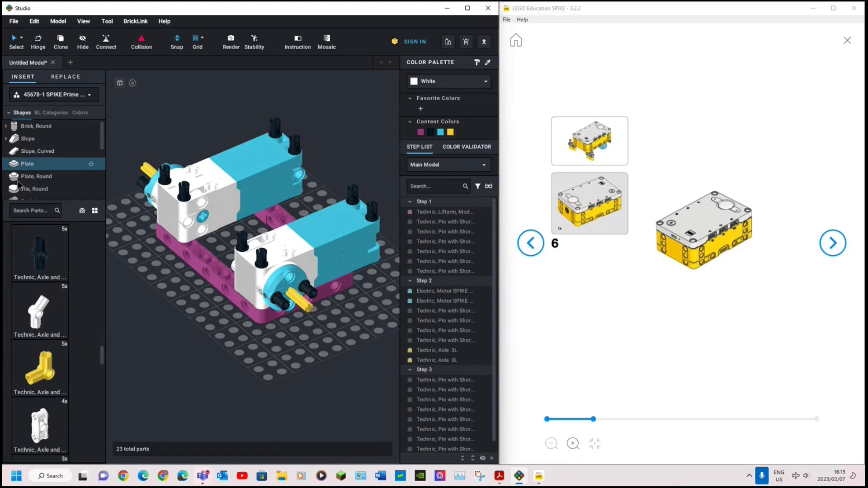
scroll(27, 185, "down", 5)
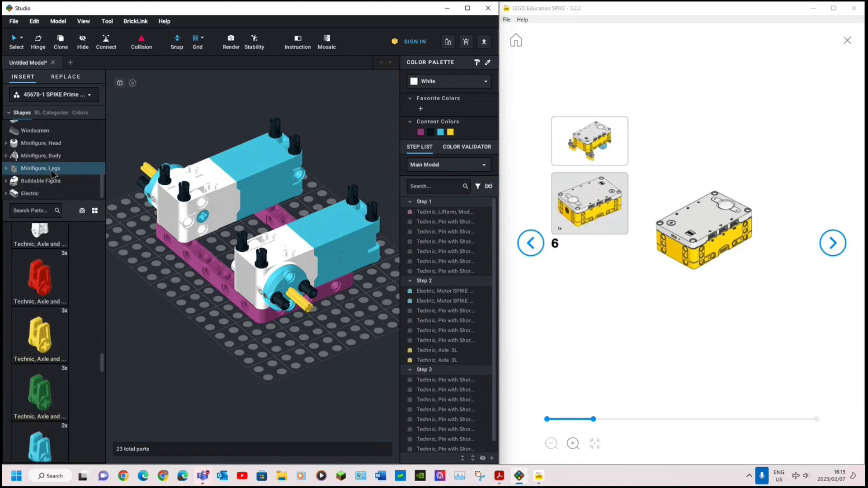
left_click(32, 193)
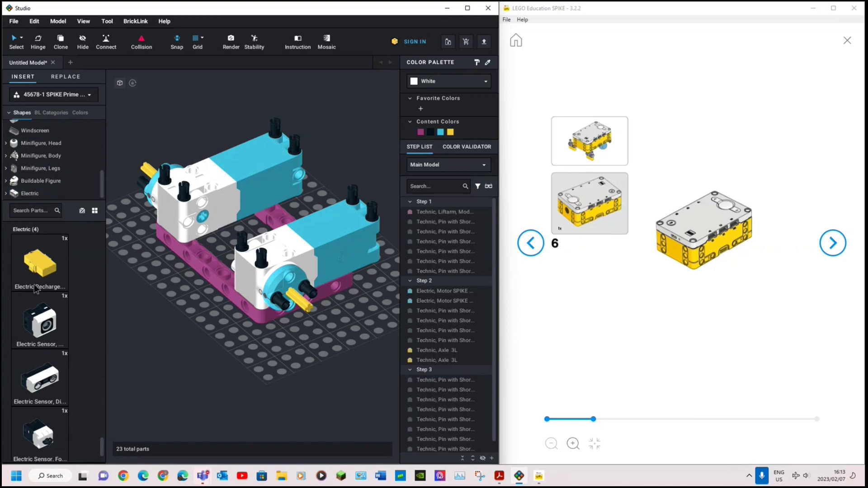
left_click_drag(40, 439, 146, 340)
scroll(166, 365, "down", 3)
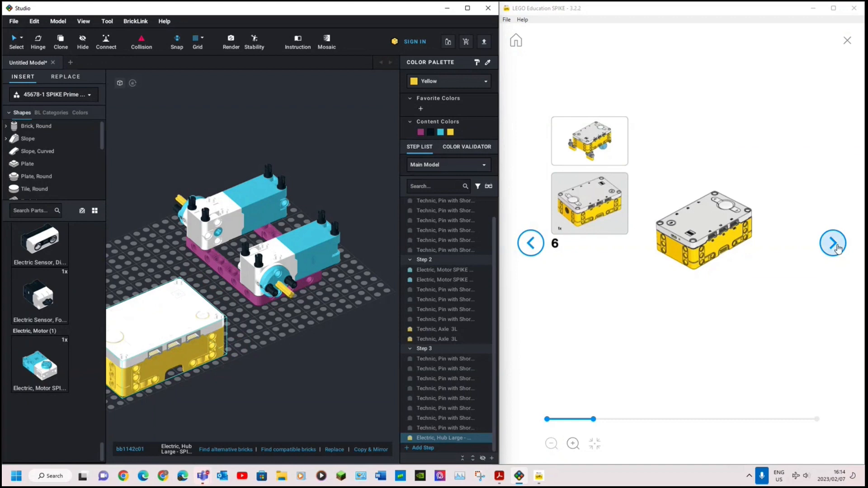
left_click(837, 248)
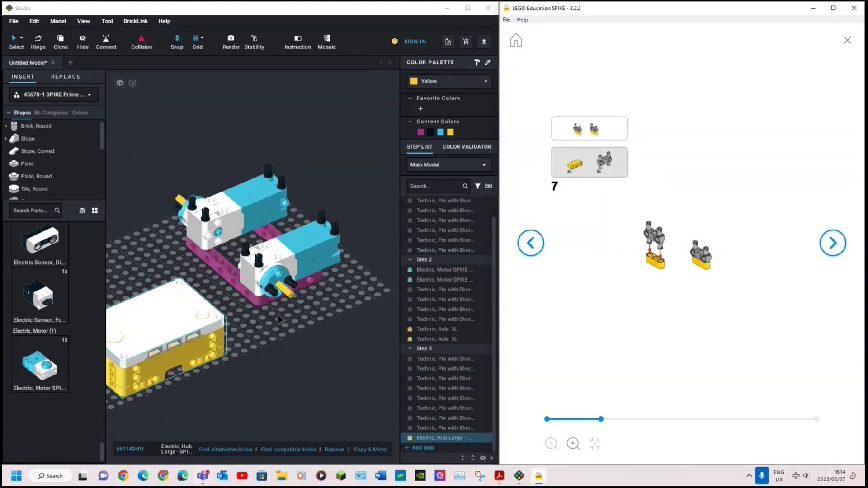
Reposition the hub on an open area of the build plate and flip it upside down, leaving it deselected
right_click_drag(206, 246, 301, 368)
left_click_drag(195, 121, 334, 355)
left_click_drag(256, 273, 378, 125)
right_click_drag(277, 282, 262, 328)
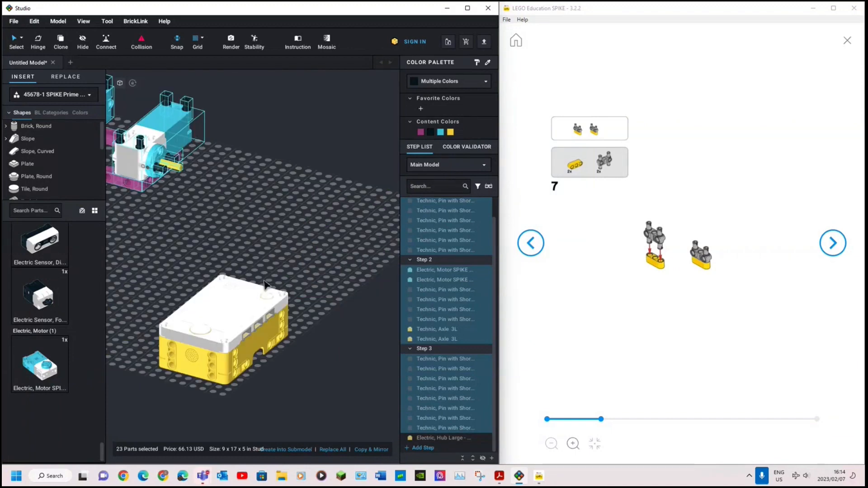
left_click_drag(234, 342, 271, 267)
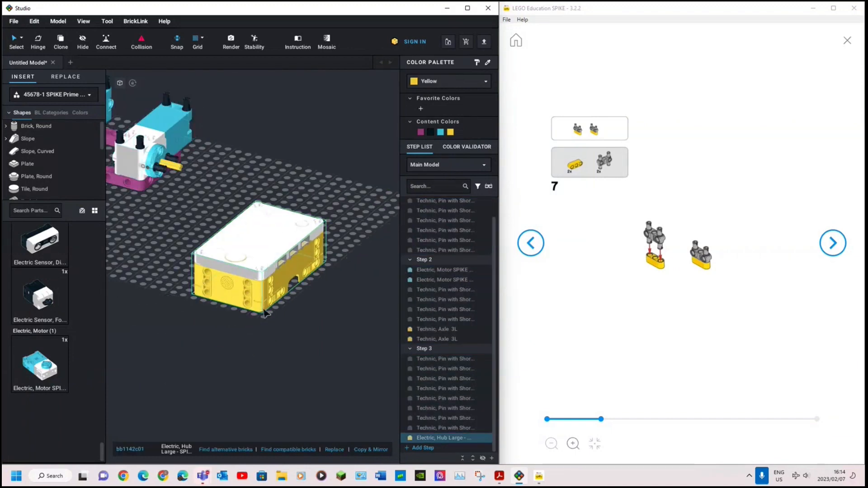
key("Up")
key("Up")
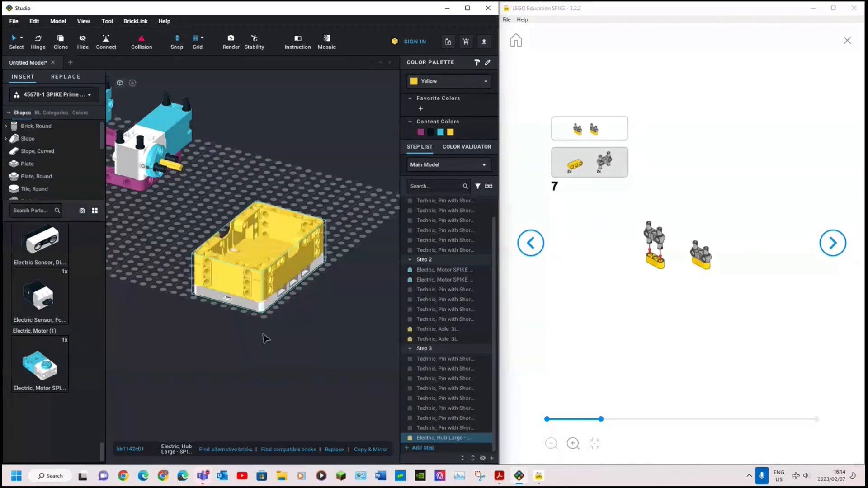
left_click(264, 336)
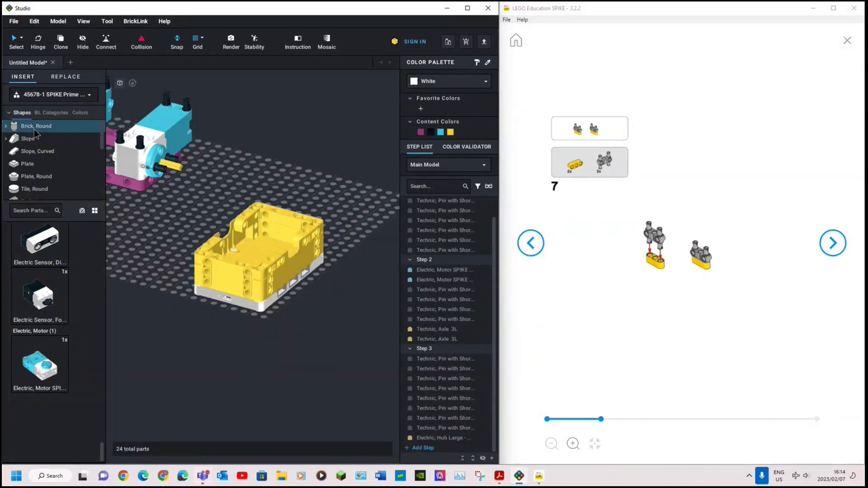
Switch the parts palette to compact thumbnails and place the light bluish gray pin connector 48989 on the build plate in front of the hub
left_click(34, 147)
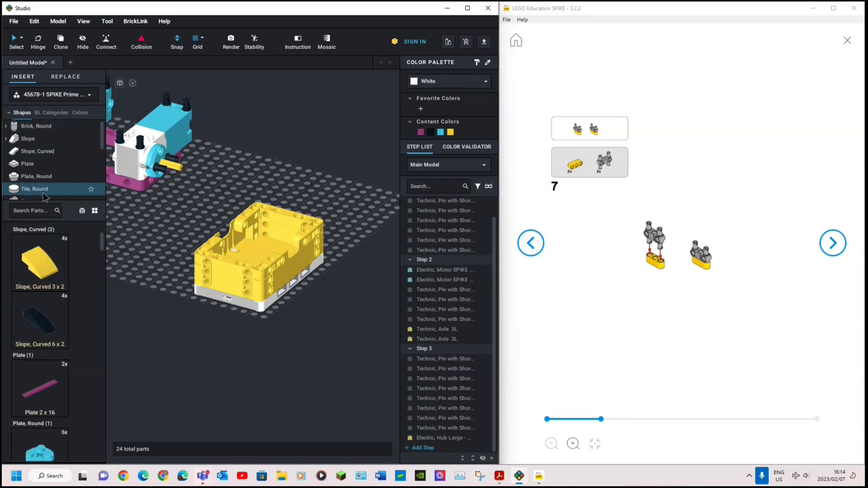
scroll(70, 290, "down", 6)
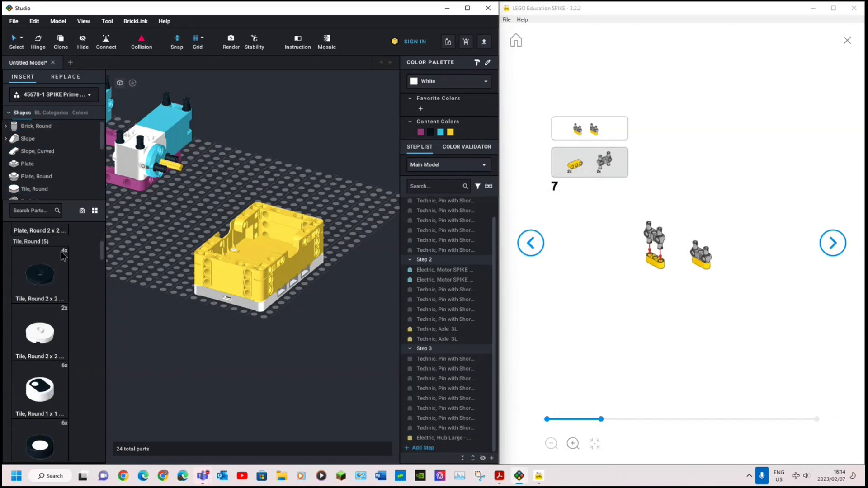
scroll(72, 298, "down", 8)
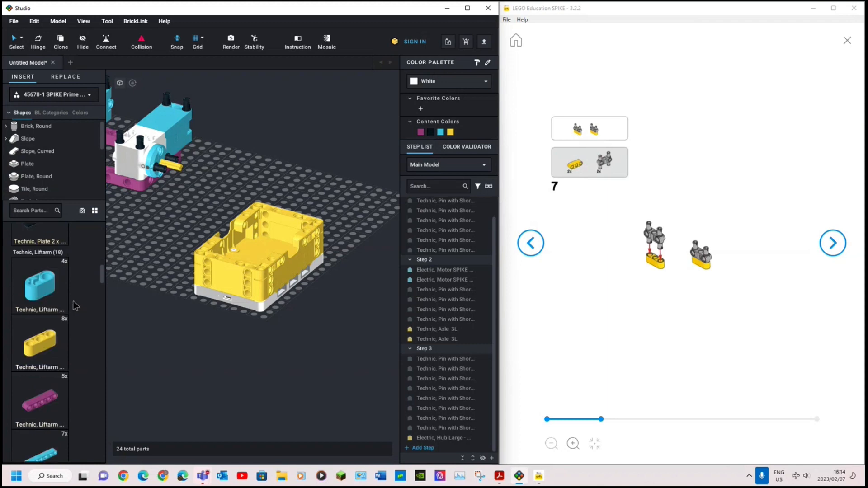
scroll(74, 299, "down", 3)
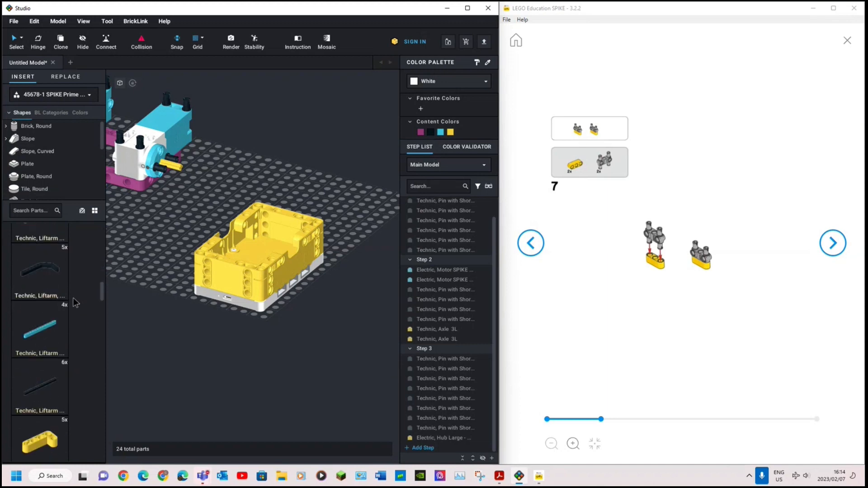
scroll(68, 312, "down", 5)
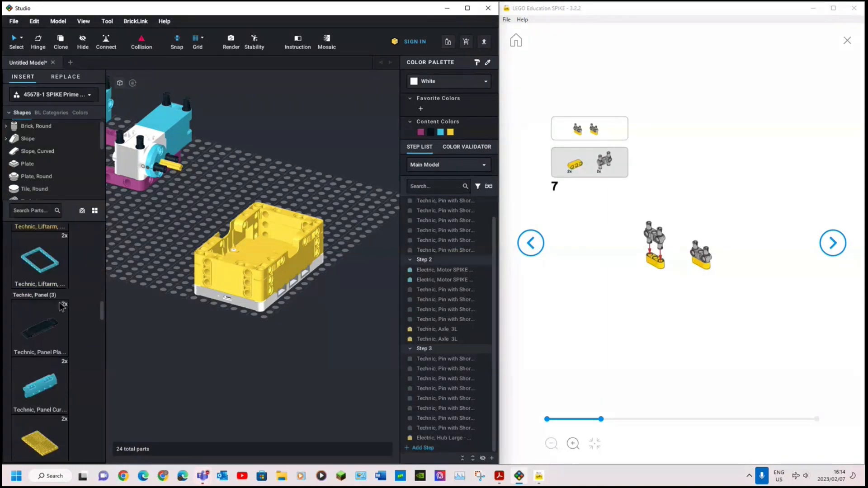
scroll(62, 312, "down", 8)
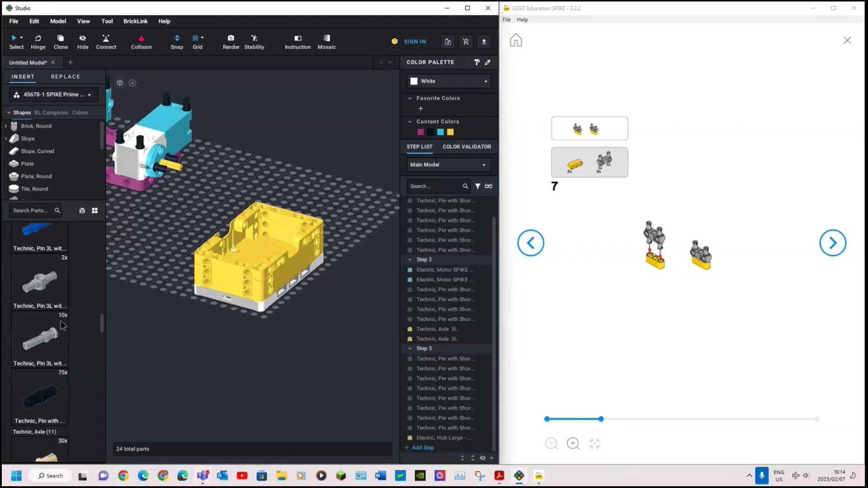
scroll(61, 324, "down", 10)
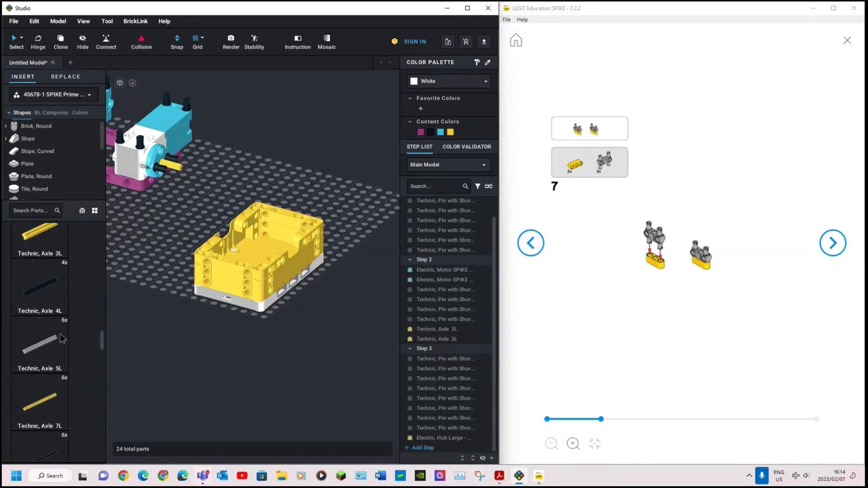
scroll(60, 339, "down", 5)
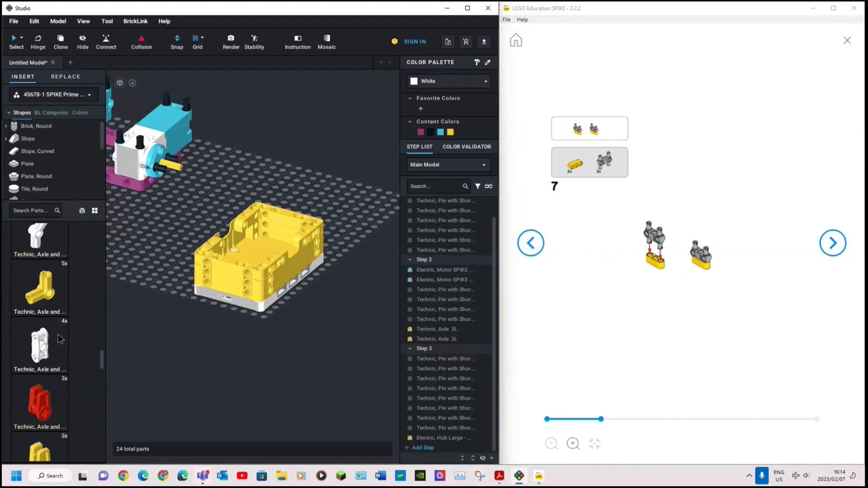
scroll(58, 335, "down", 8)
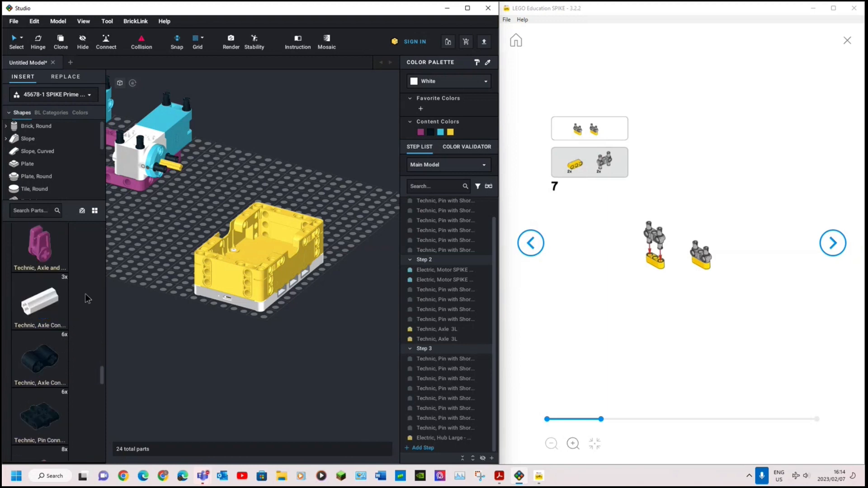
left_click(95, 211)
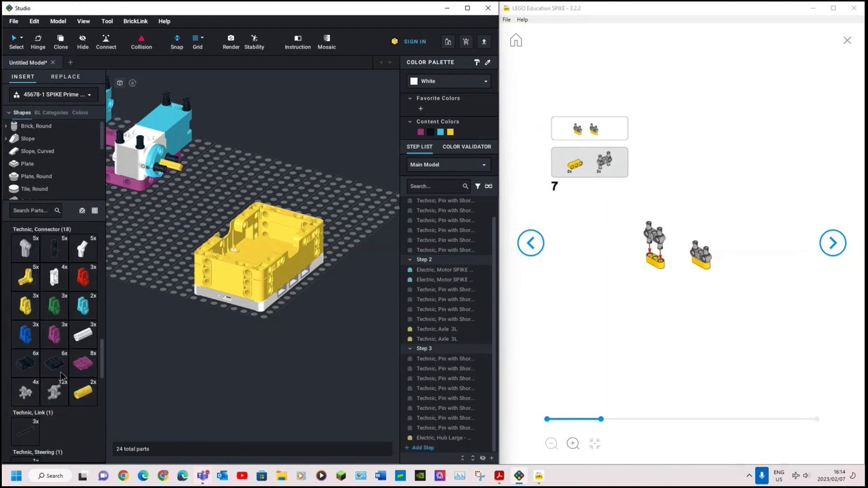
left_click_drag(54, 391, 225, 379)
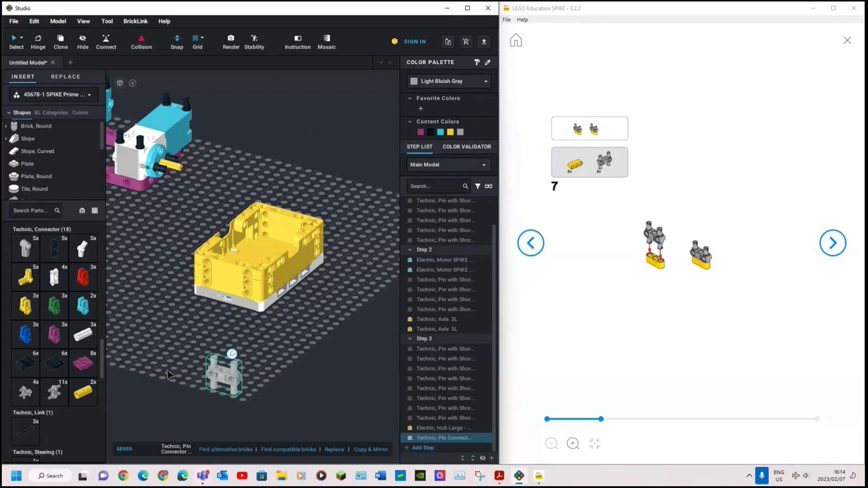
Place the yellow three-hole thick liftarm 32523 on top of the gray pin connector
scroll(72, 352, "down", 3)
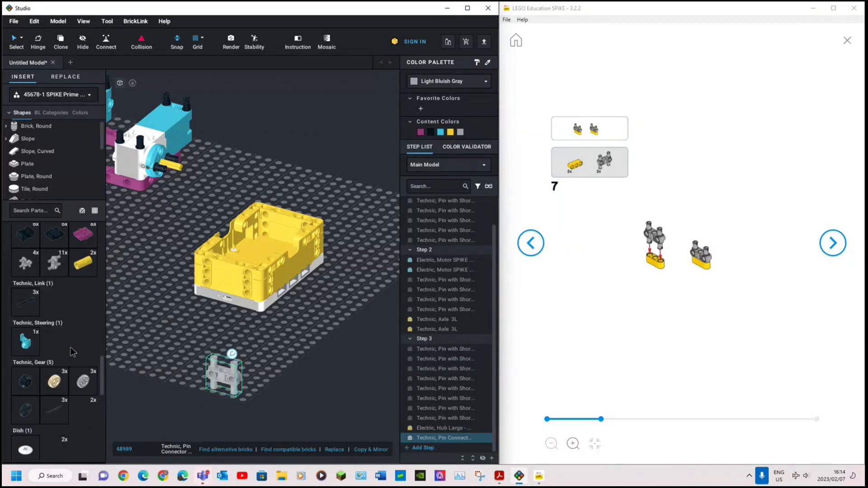
scroll(71, 347, "down", 5)
scroll(66, 369, "down", 8)
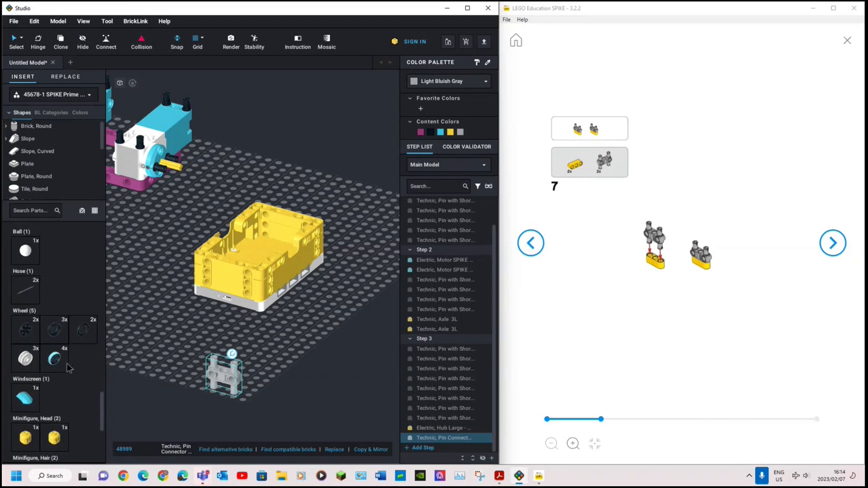
scroll(69, 369, "up", 2)
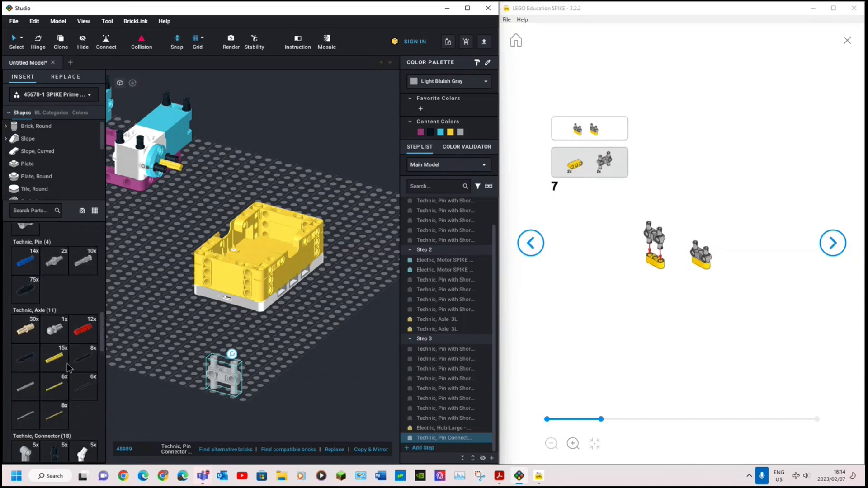
scroll(68, 368, "down", 8)
left_click_drag(56, 263, 229, 367)
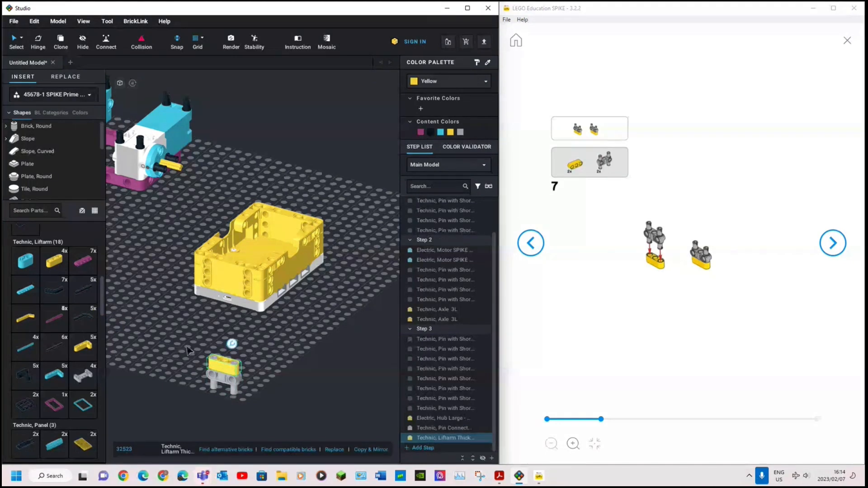
Following instruction step 8, duplicate the connector-and-liftarm pair and attach one pair to each long side of the hub near its front end
left_click(228, 382, "shift")
left_click(833, 243)
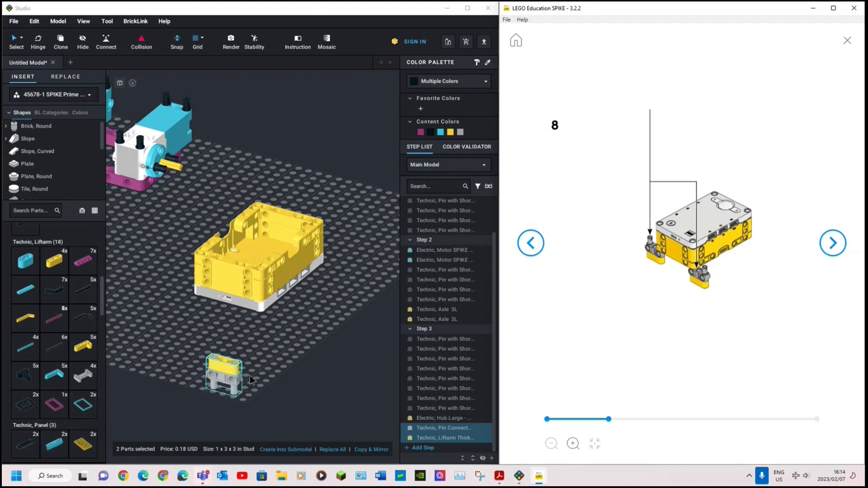
left_click(189, 358)
left_click_drag(188, 354, 261, 415)
key("ctrl+c")
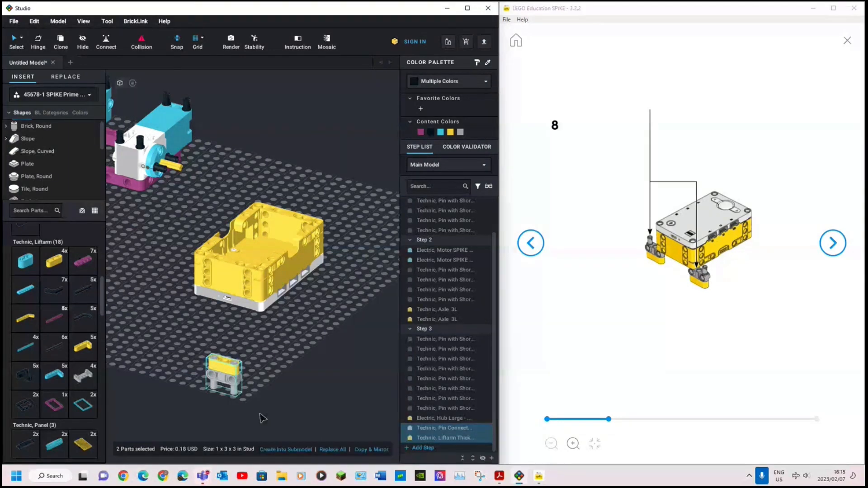
key("ctrl+v")
left_click_drag(217, 361, 189, 249)
left_click_drag(186, 352, 279, 270)
left_click(285, 387)
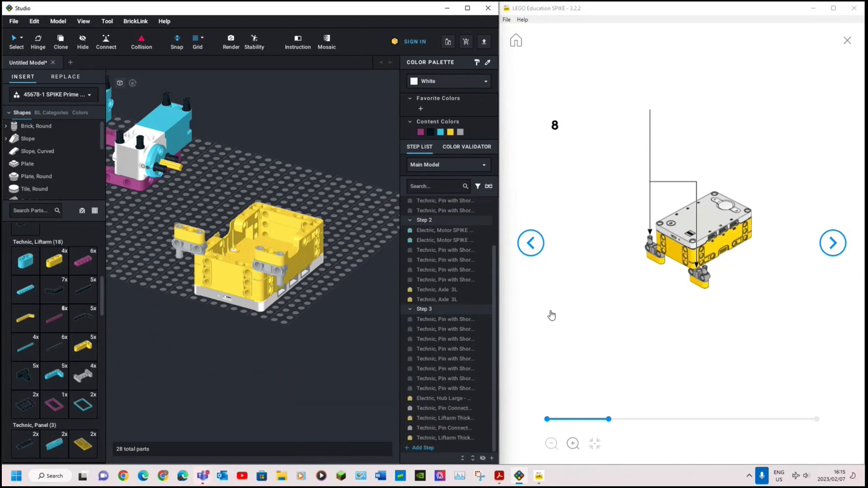
Following instruction step 9, copy two upright black pins from the near motor into the top holes at the hub's far end
left_click(831, 244)
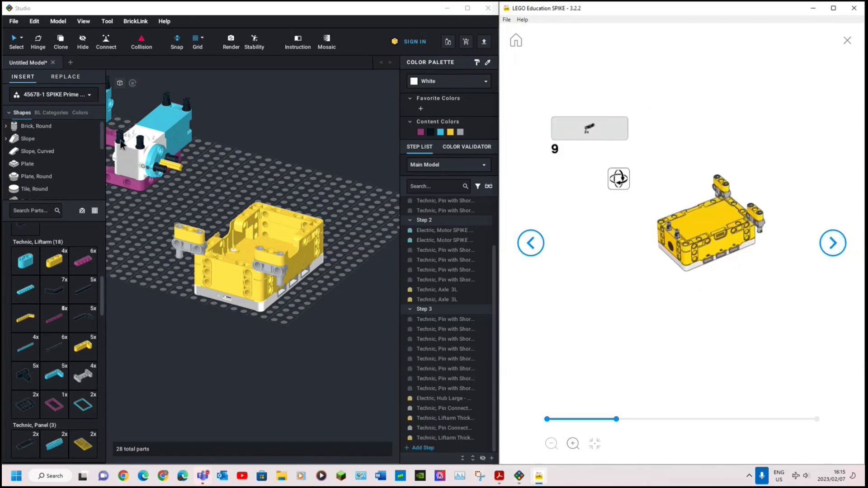
left_click(130, 146)
left_click(140, 146, "ctrl")
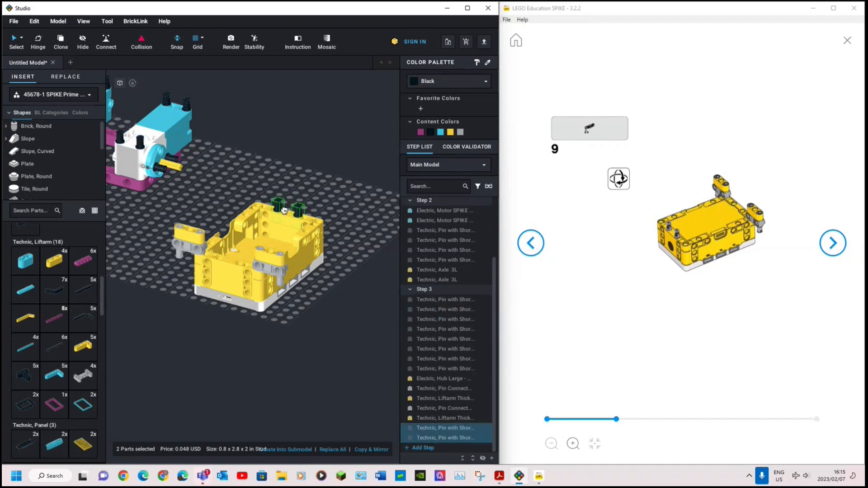
left_click(296, 321)
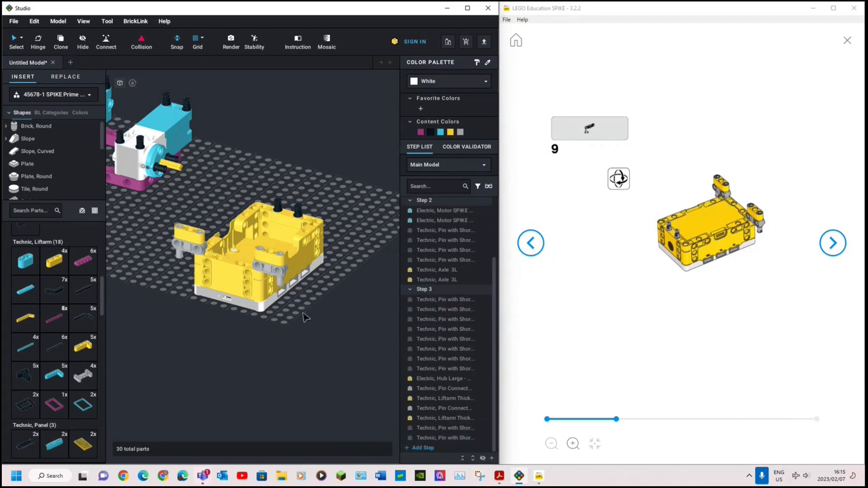
Select the hub with its attached connectors, liftarms and pins, and look ahead in the instructions to step 11
right_click_drag(282, 345, 299, 344)
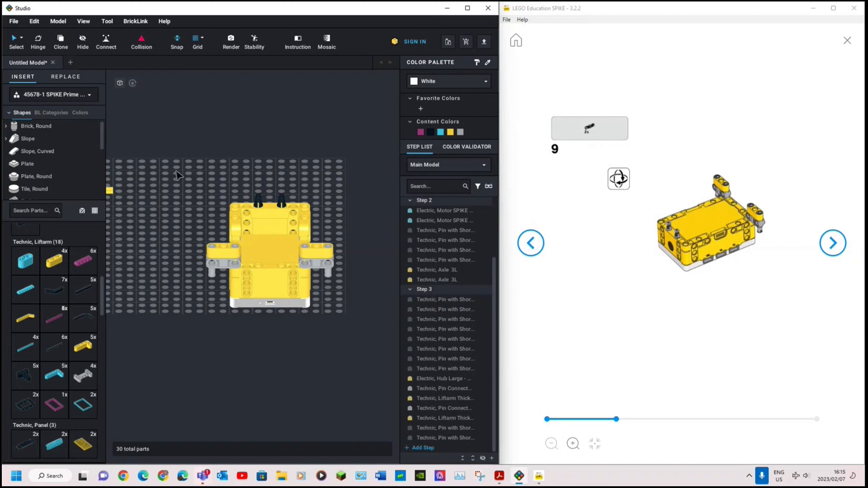
left_click_drag(177, 171, 384, 369)
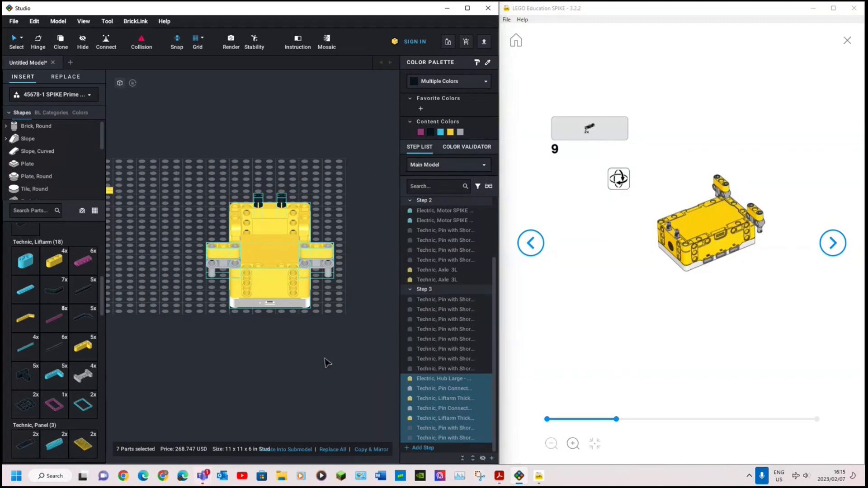
left_click(833, 244)
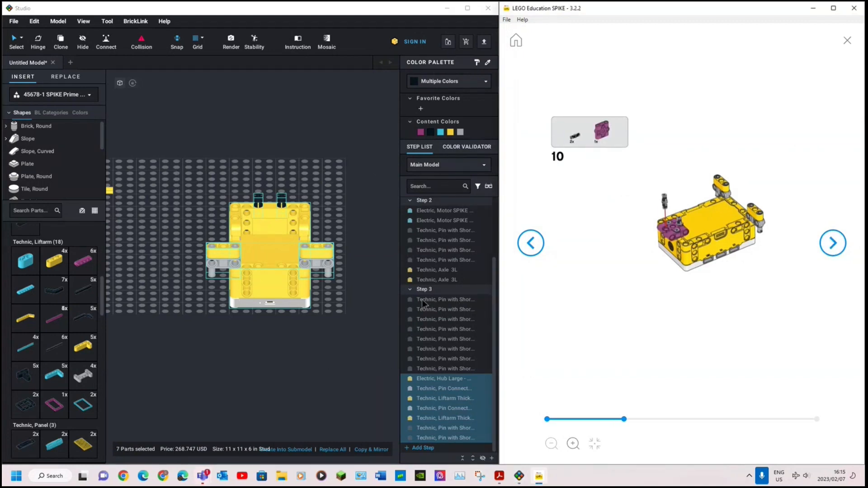
key("Right")
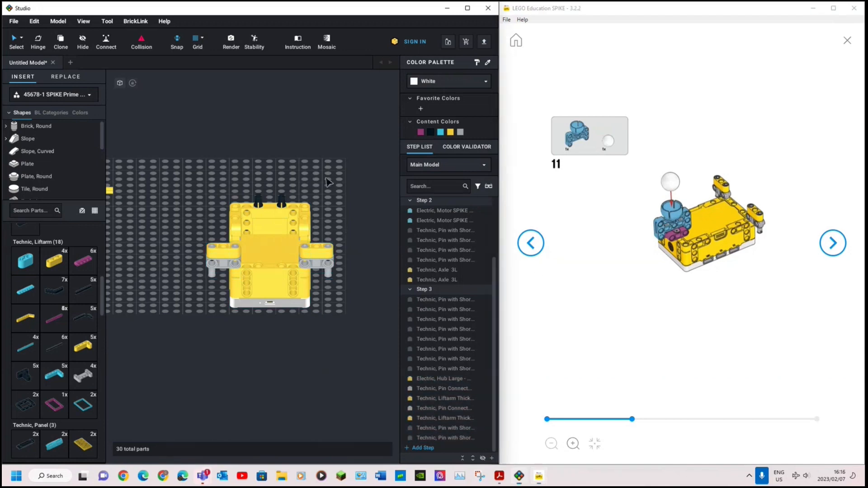
Rotate the hub with its attached connectors, liftarms and pins a quarter turn about the vertical axis
left_click_drag(180, 161, 285, 320)
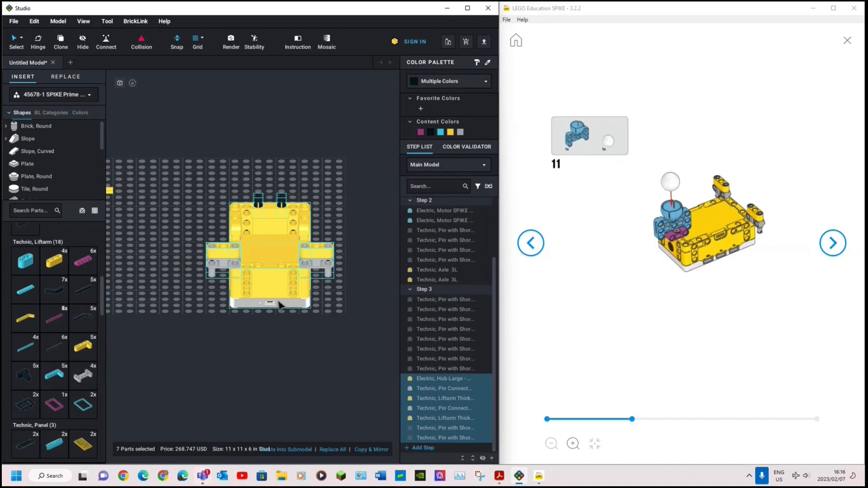
key("Right")
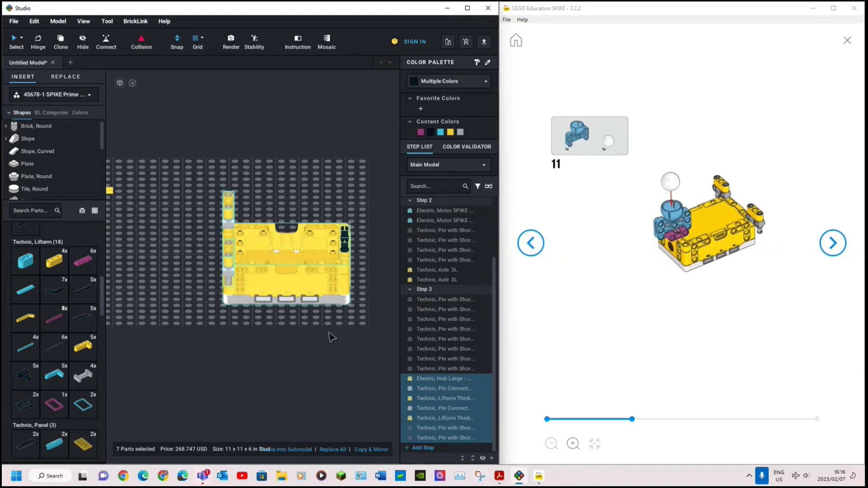
left_click(331, 333)
right_click_drag(330, 329, 310, 335)
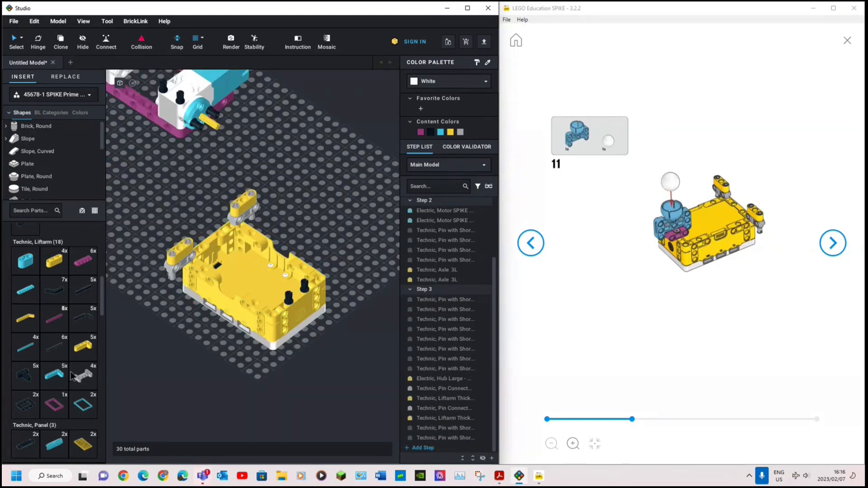
Add the medium azure steering ball housing 39370 beside the hub and fit the magenta pin connector 39793 over the hub's two upright pins
scroll(70, 375, "down", 5)
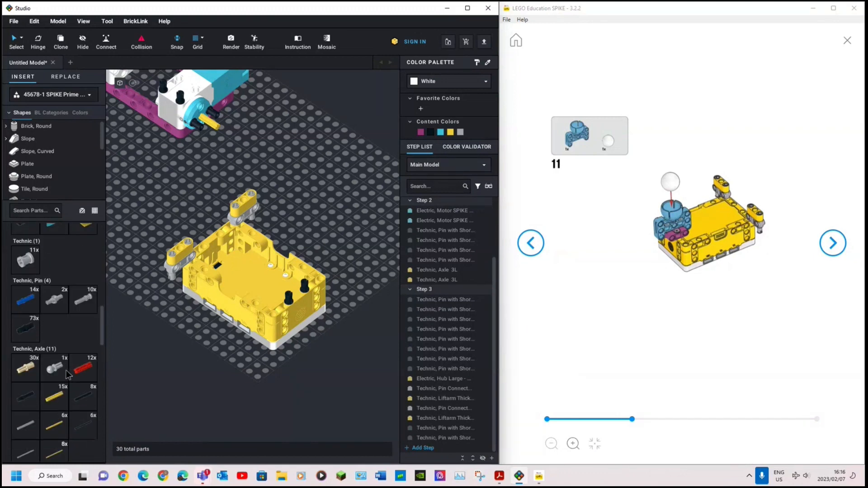
scroll(68, 374, "down", 5)
left_click_drag(83, 231, 338, 211)
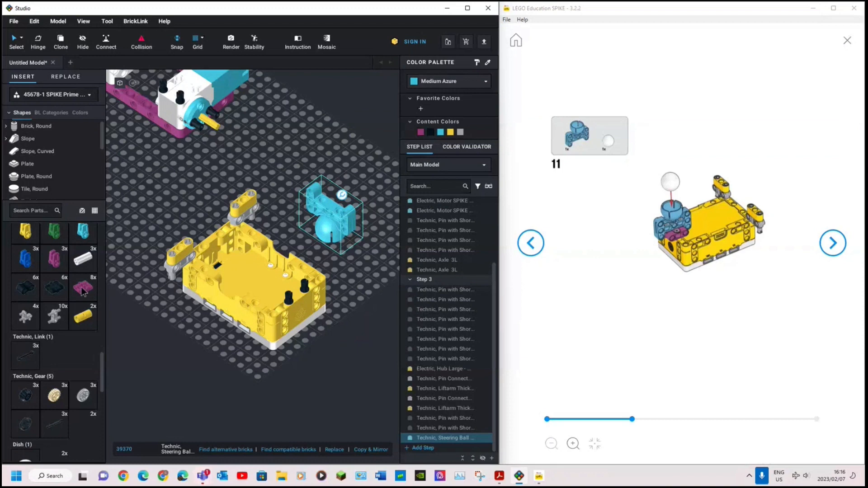
left_click_drag(83, 292, 303, 296)
left_click(302, 297)
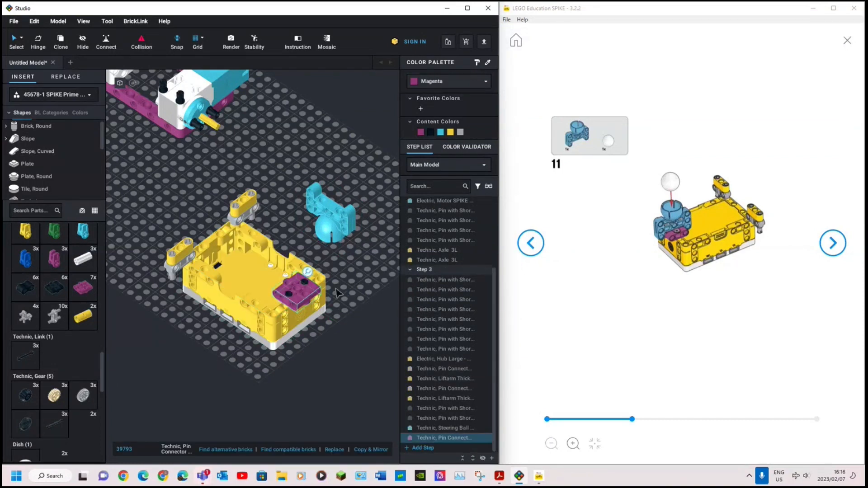
left_click(359, 240)
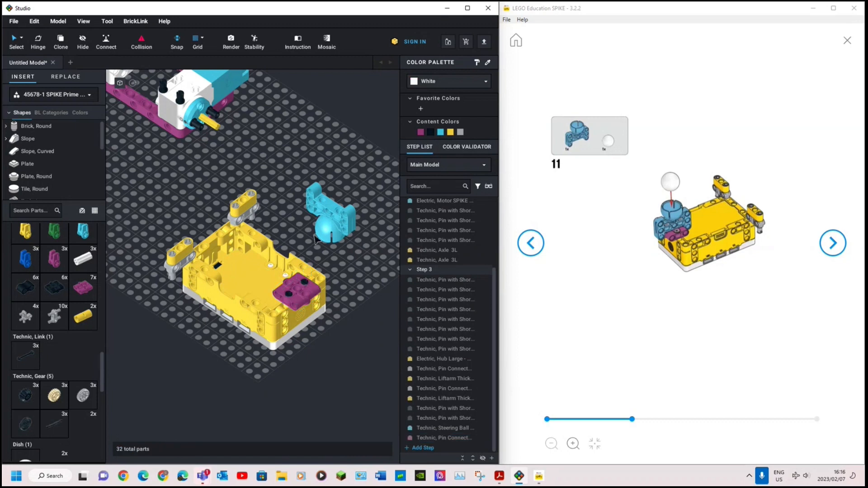
Duplicate the two black 2780 pins under the magenta connector and insert the copies upright into its other holes
left_click(311, 284)
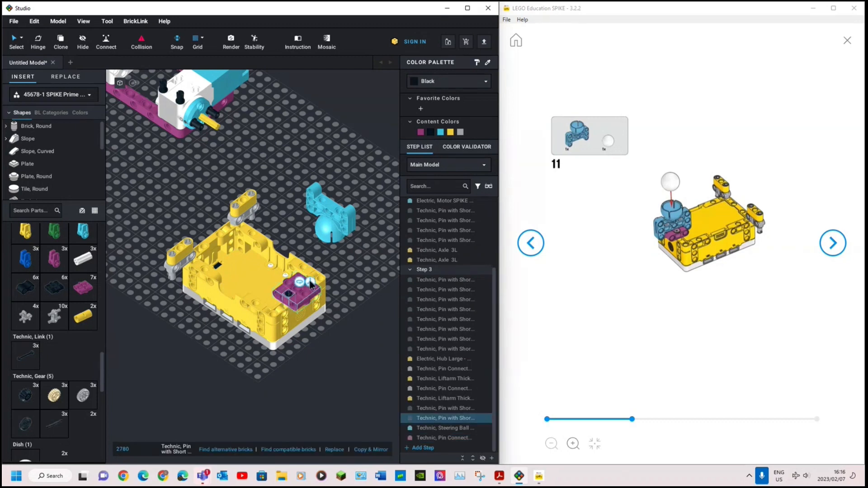
left_click(290, 297)
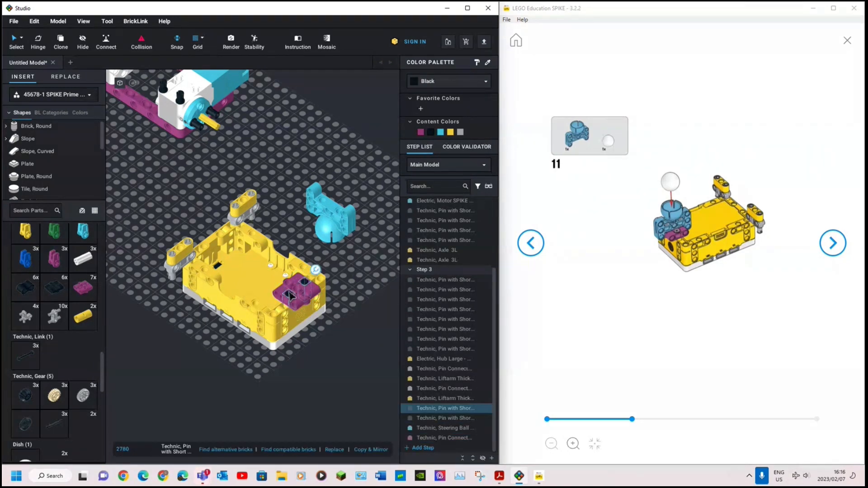
left_click(299, 291, "ctrl")
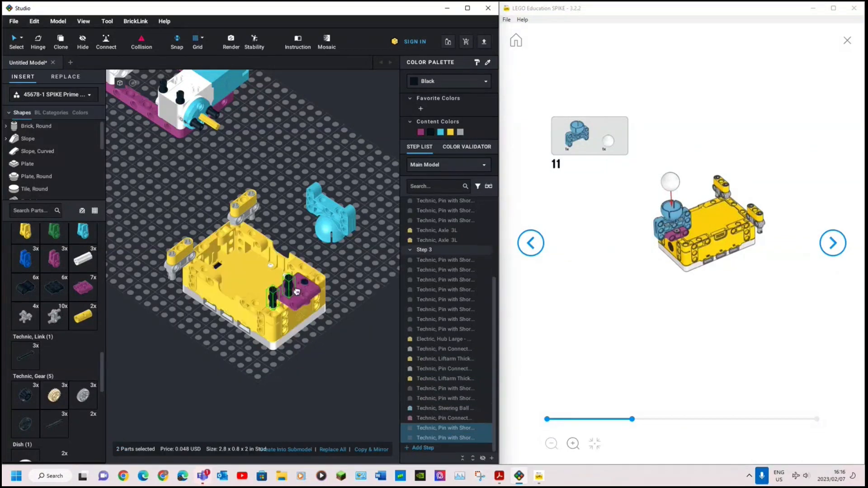
left_click_drag(298, 290, 311, 293)
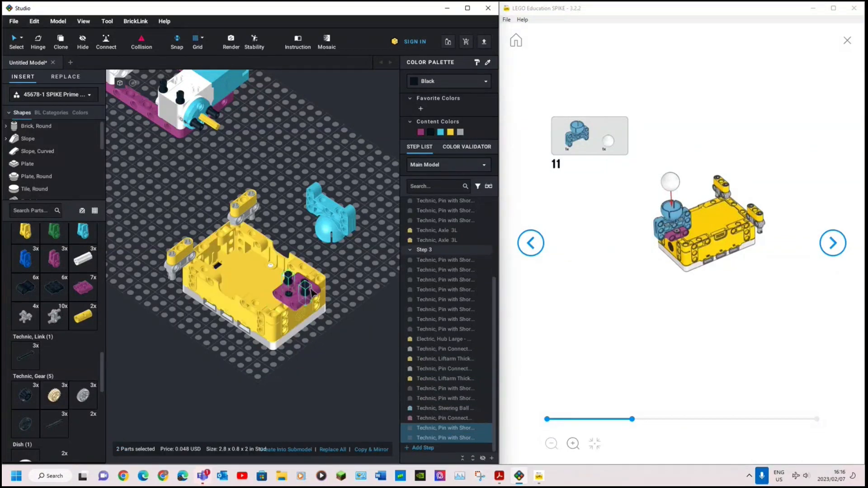
Flip the azure steering ball housing so its socket faces up and mount it on the pins in the magenta connector
left_click(337, 222)
key("Up")
key("Up")
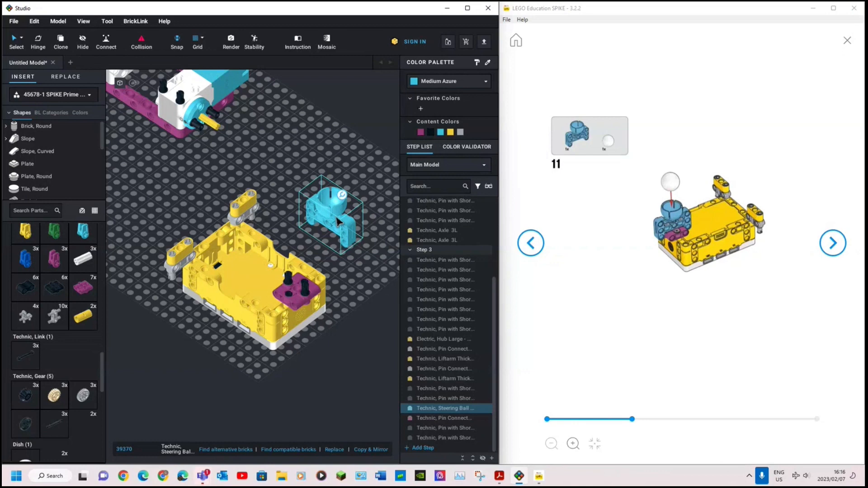
left_click_drag(337, 221, 312, 283)
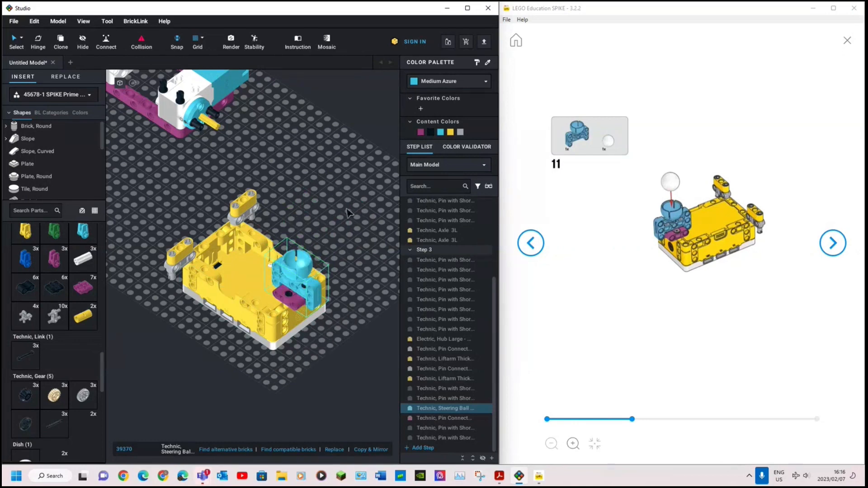
left_click(332, 218)
Place the white hard plastic ball in the socket of the azure steering ball housing
scroll(75, 329, "down", 5)
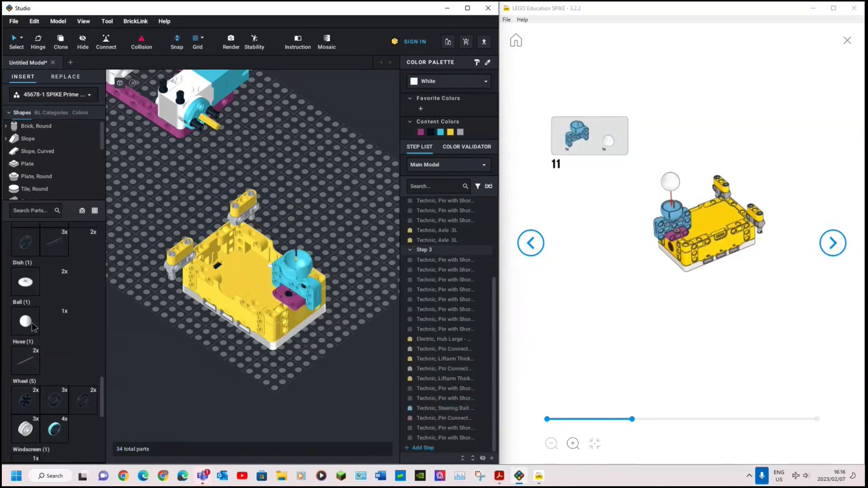
left_click_drag(32, 322, 299, 270)
left_click(326, 212)
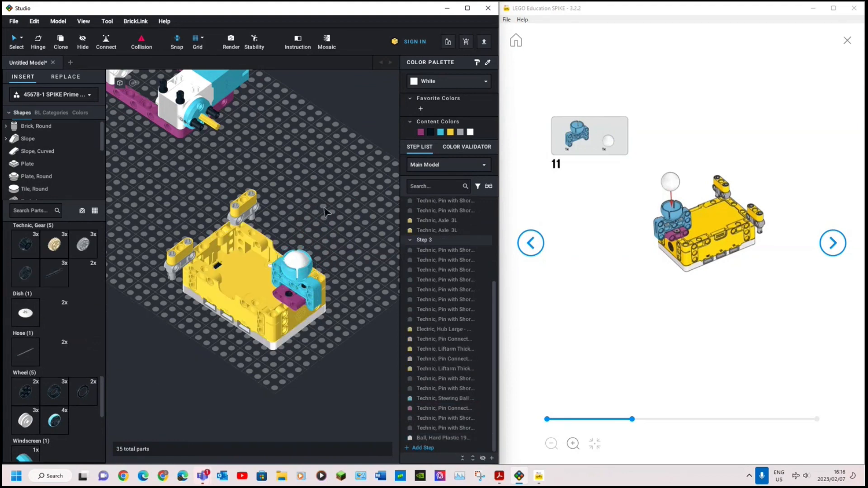
Look through the building instructions for steps 12 and 13 and continue to step 14
left_click(831, 244)
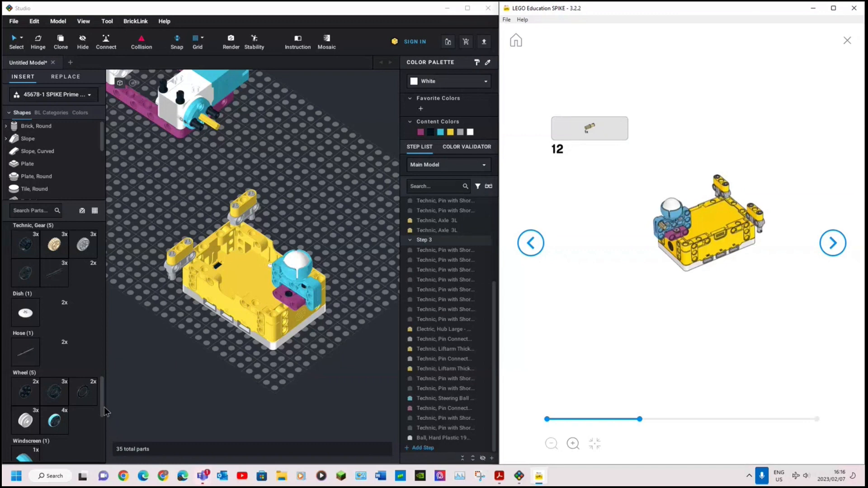
left_click_drag(104, 407, 103, 342)
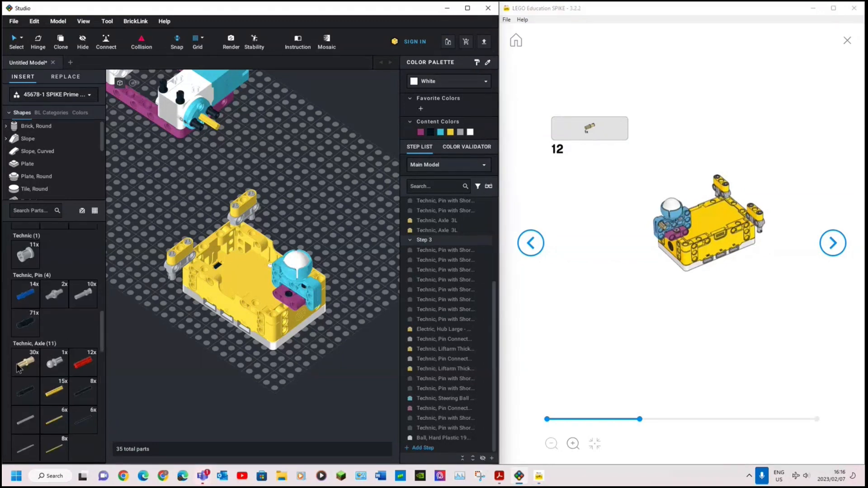
left_click(841, 247)
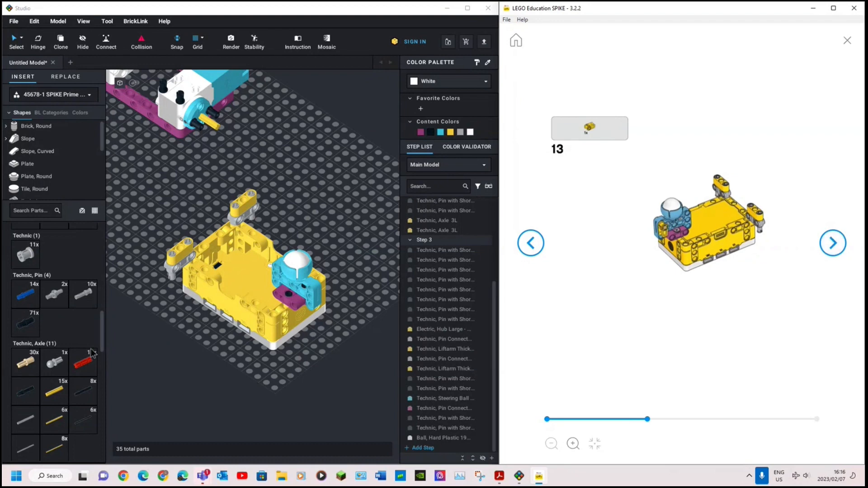
left_click(840, 241)
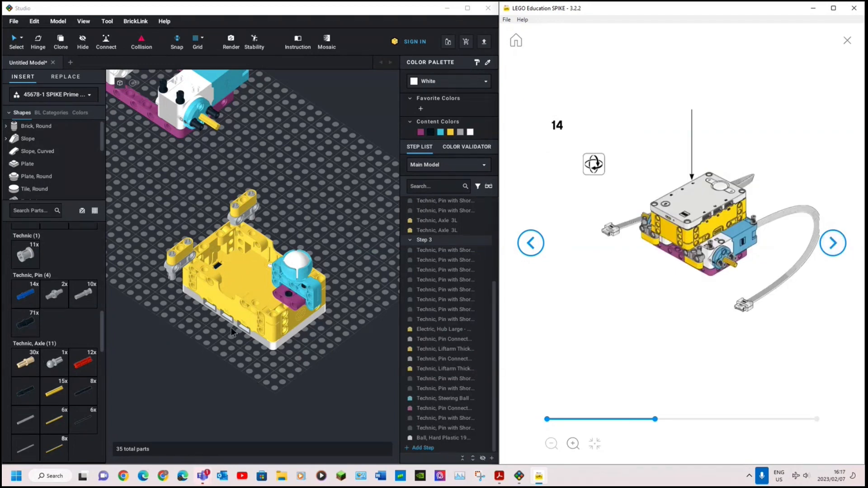
Select the complete two-motor base and move it right beside the hub assembly
left_click(256, 395)
scroll(255, 392, "down", 2)
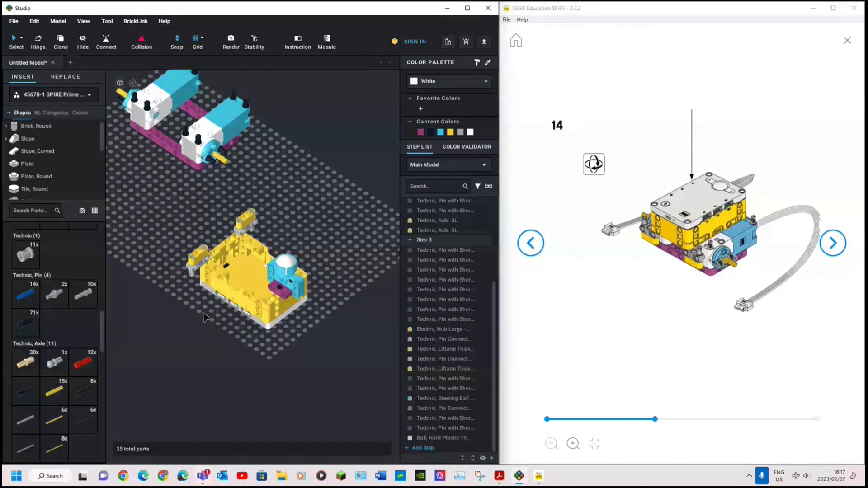
scroll(150, 253, "down", 1)
scroll(162, 250, "down", 1)
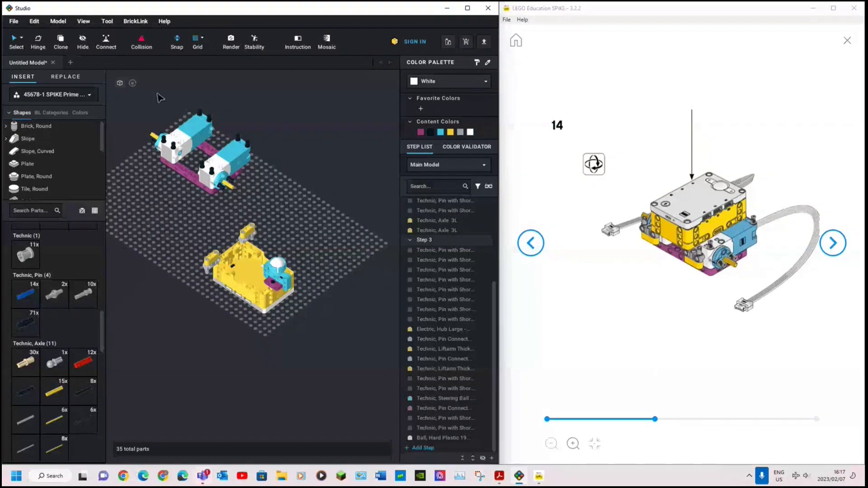
right_click_drag(154, 206, 161, 209)
scroll(144, 166, "down", 1)
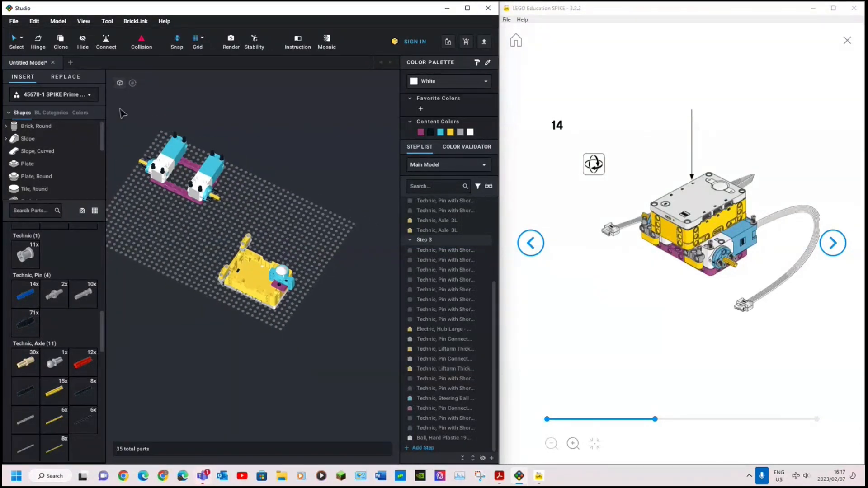
left_click_drag(119, 110, 238, 214)
left_click_drag(219, 176, 351, 238)
left_click(296, 327)
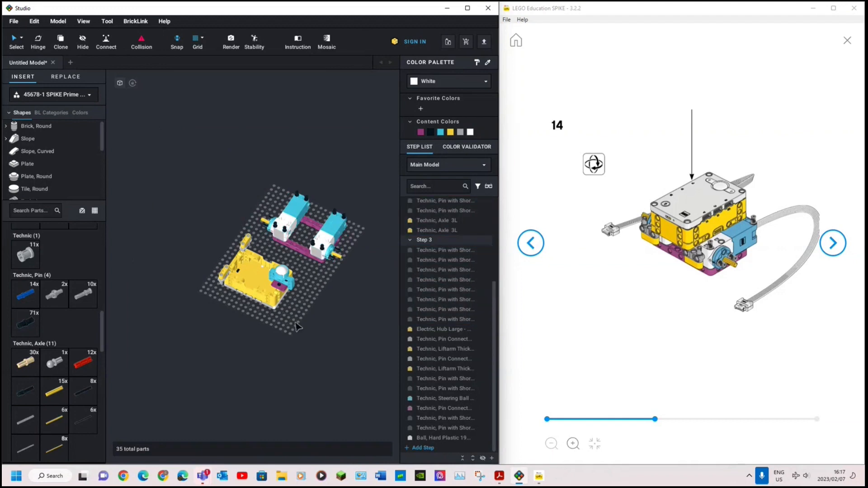
Examine the hub assembly and the neighbouring motor base from several angles
right_click_drag(296, 327, 247, 305)
scroll(246, 306, "up", 5)
right_click(247, 305)
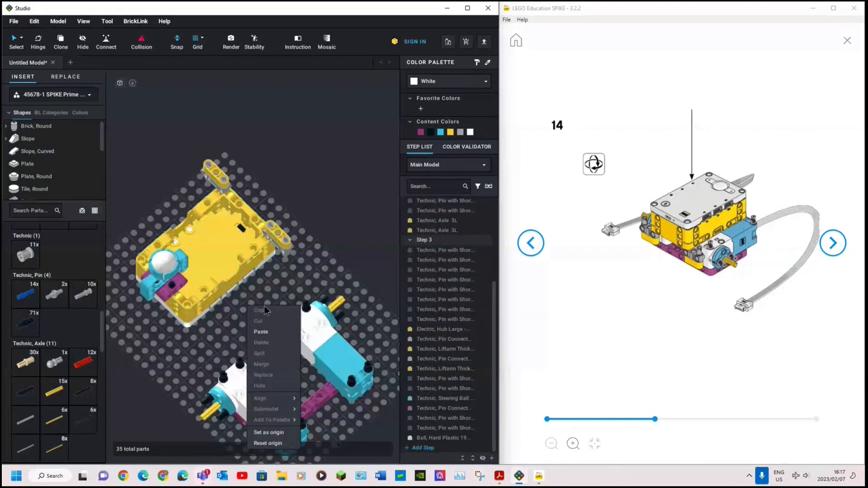
left_click(310, 281)
right_click_drag(310, 282, 330, 295)
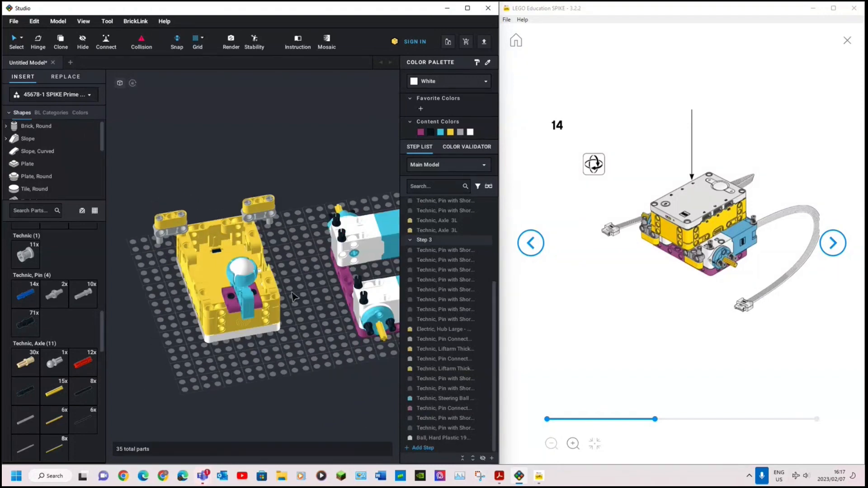
left_click_drag(147, 182, 307, 374)
left_click(308, 370)
right_click_drag(157, 192, 144, 200)
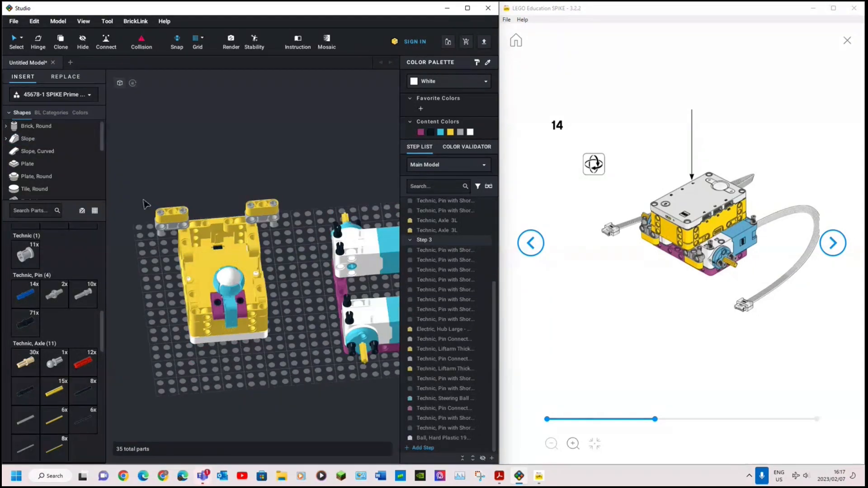
left_click_drag(143, 183, 312, 383)
right_click_drag(299, 340, 308, 339)
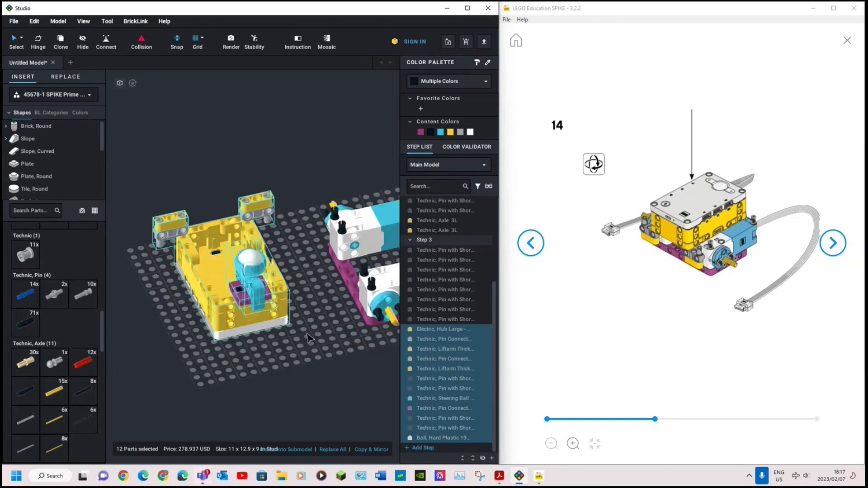
left_click(307, 338)
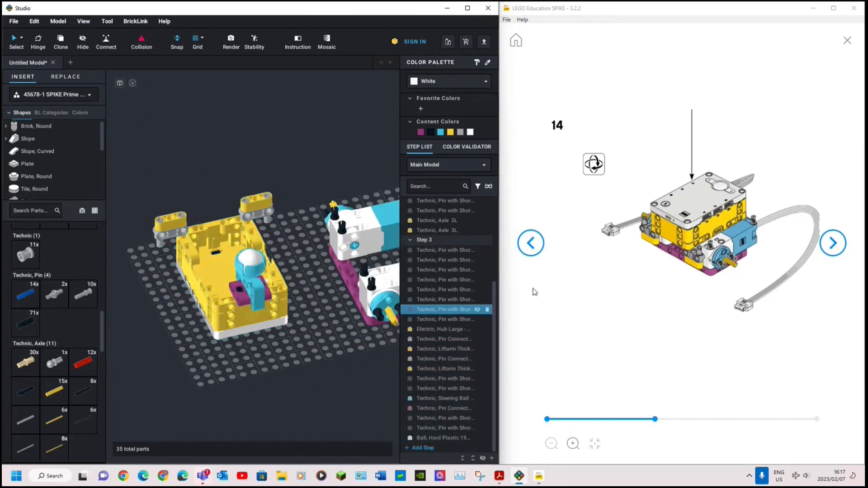
Advance the building instructions to step 15 and switch the parts palette to Main
left_click(832, 245)
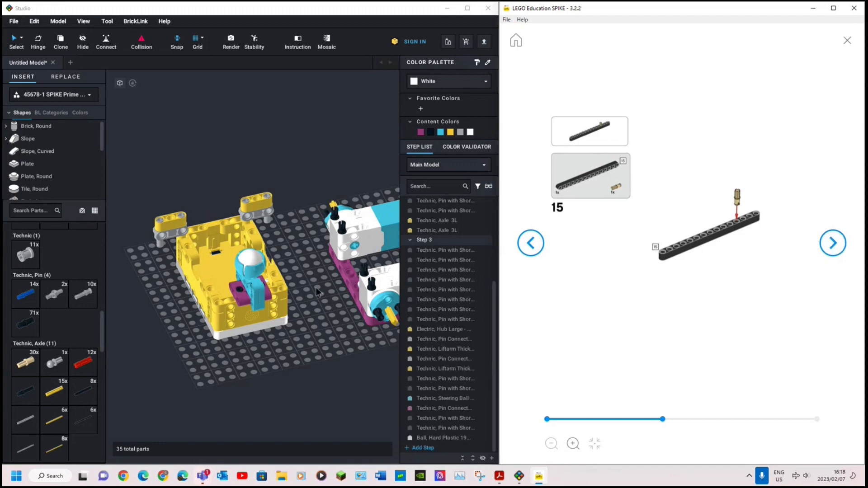
left_click(302, 357)
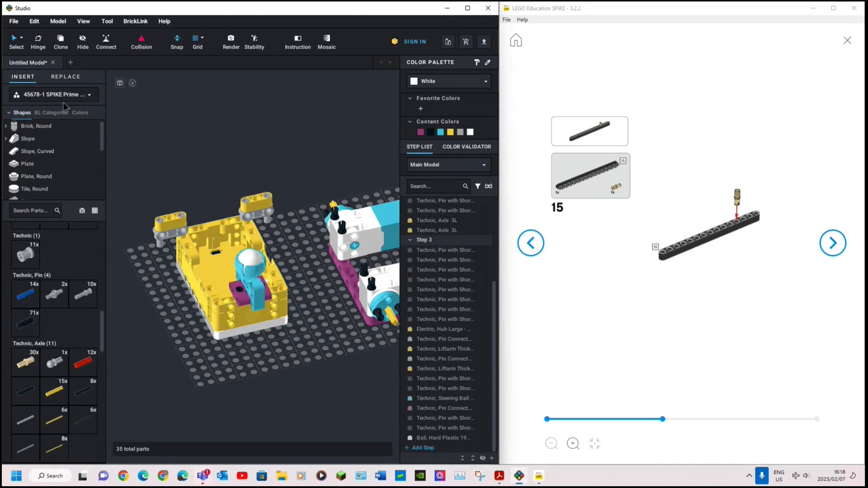
left_click(90, 96)
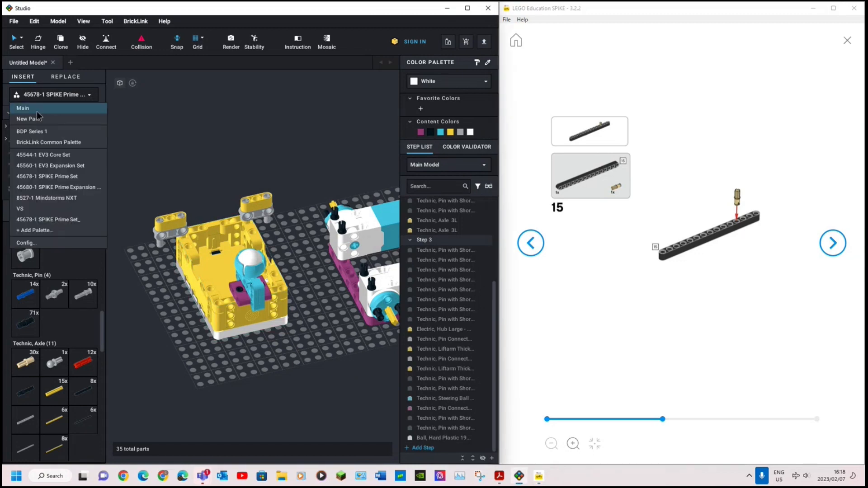
left_click(31, 109)
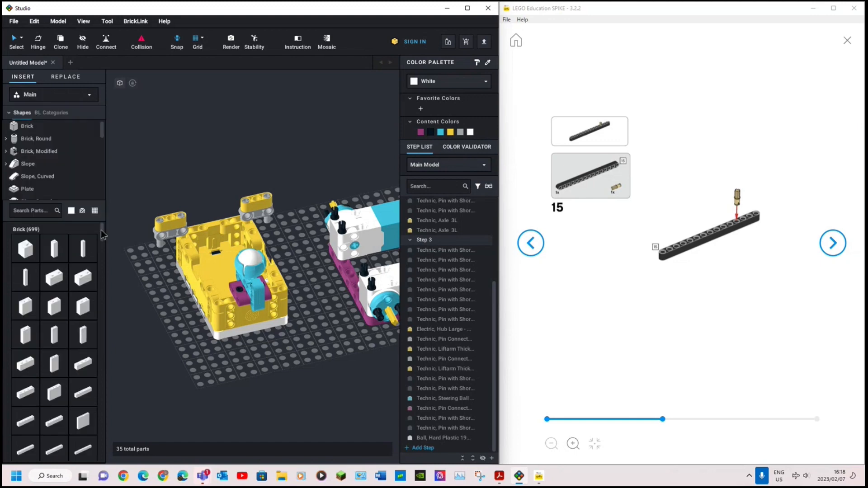
Search the Main parts palette for "Figure"
scroll(102, 234, "down", 5)
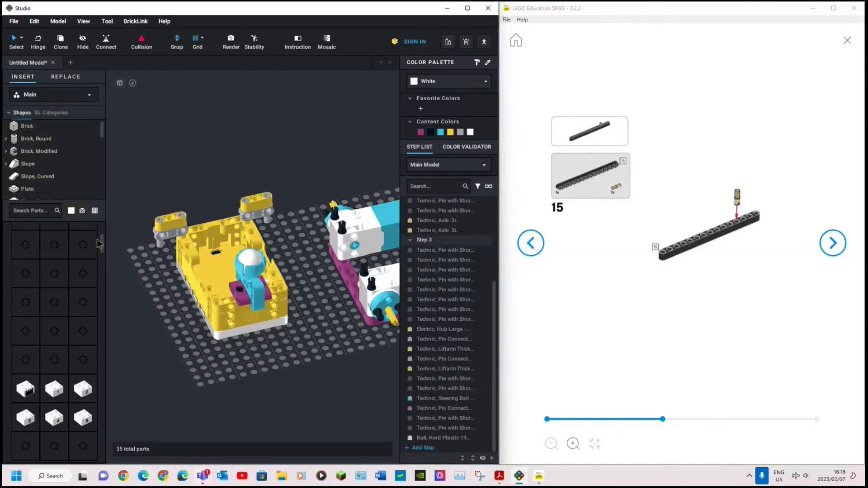
left_click(31, 209)
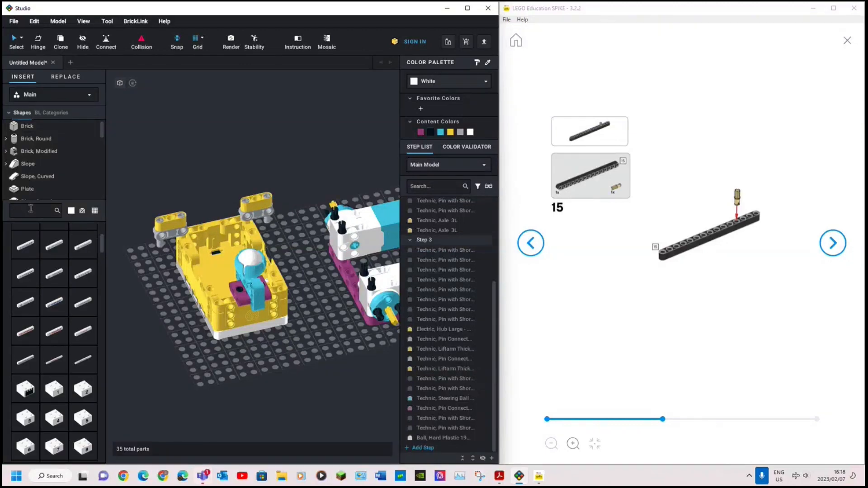
type("Figure")
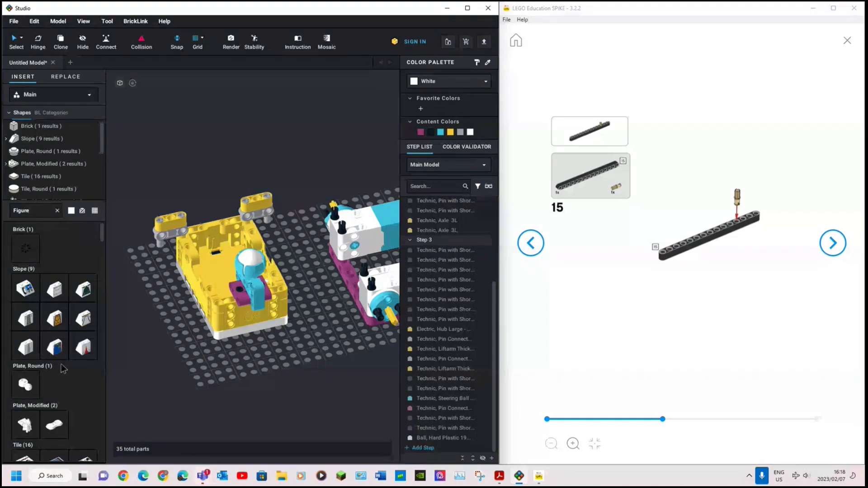
scroll(64, 368, "down", 1)
scroll(63, 369, "down", 10)
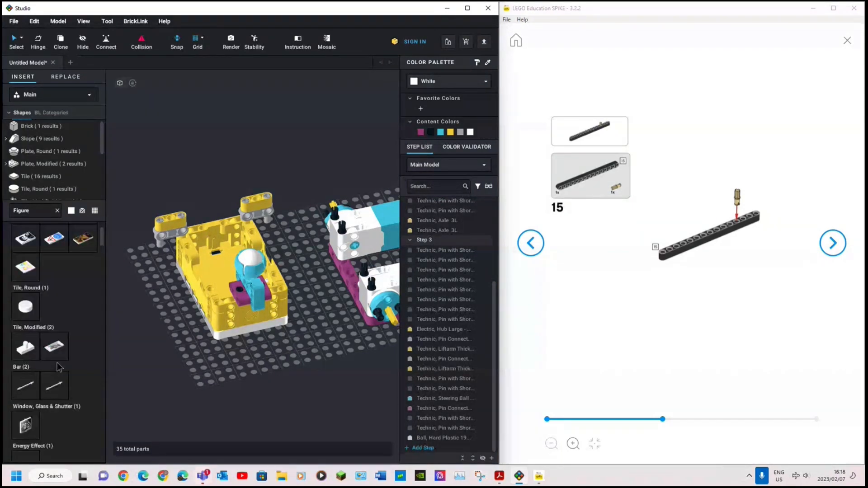
scroll(58, 370, "down", 4)
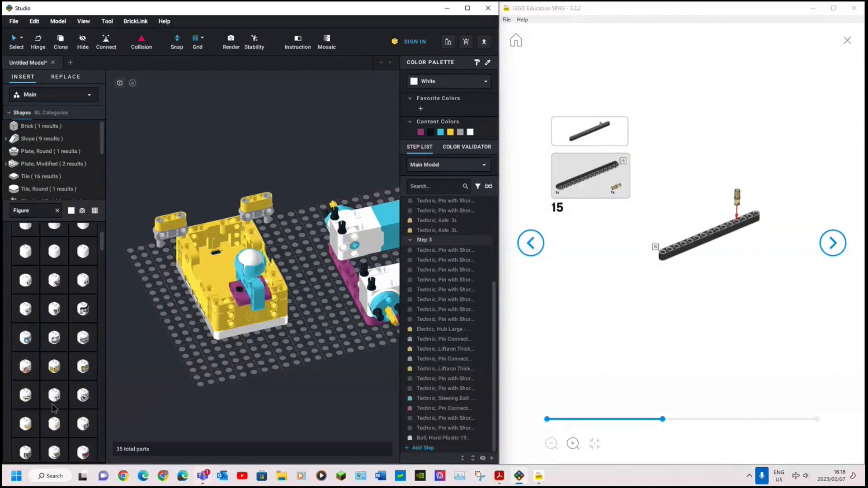
left_click_drag(54, 368, 213, 414)
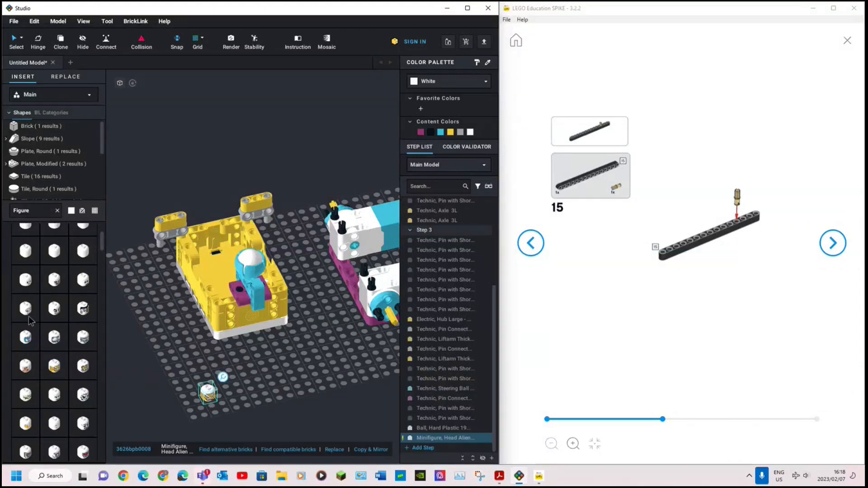
scroll(25, 312, "down", 5)
scroll(25, 312, "down", 1)
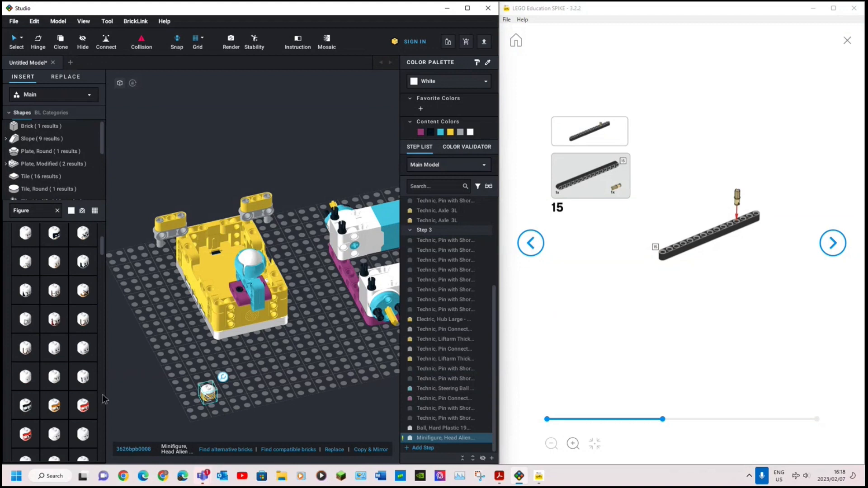
left_click(45, 164)
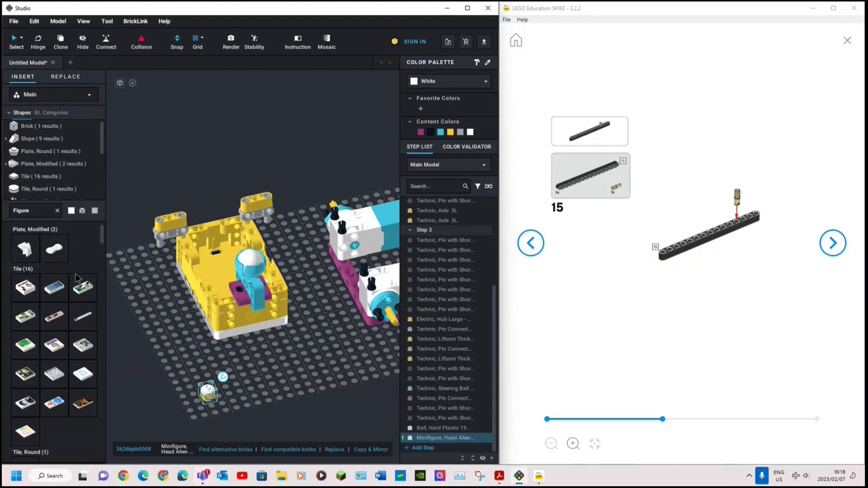
right_click(224, 417)
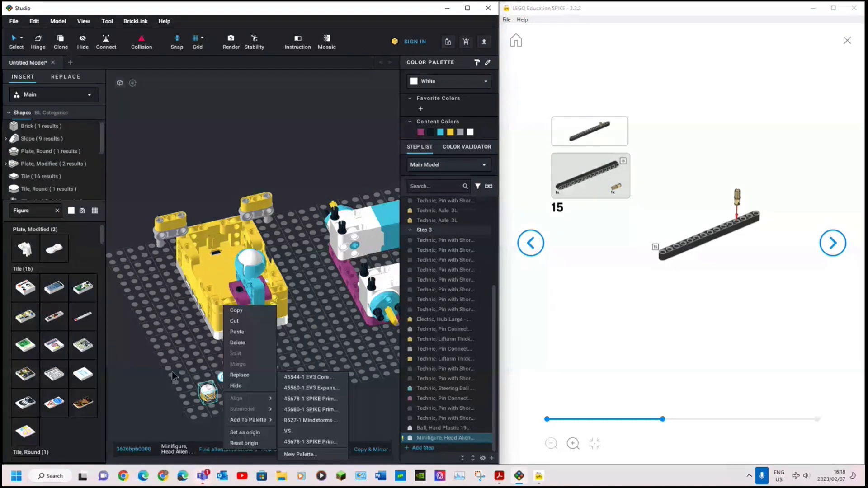
left_click_drag(183, 375, 238, 412)
key("Delete")
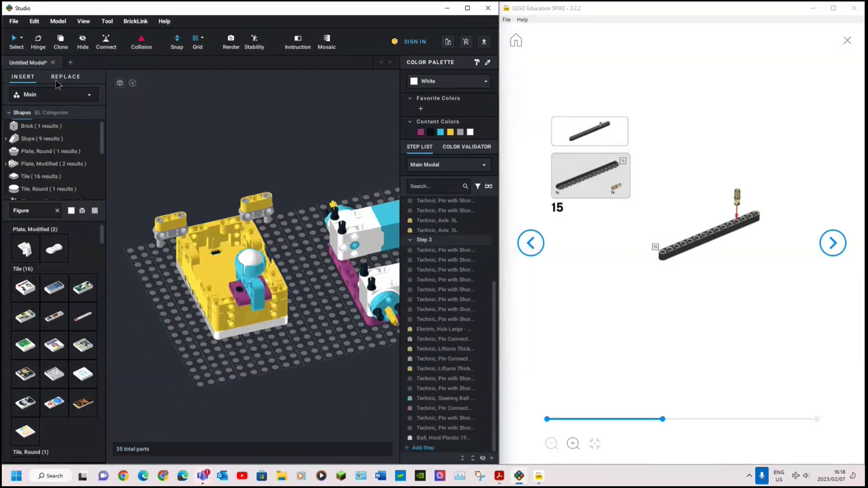
Switch the parts palette to 45678-1 SPIKE Prime Set and clear the "Figure" search
left_click(64, 94)
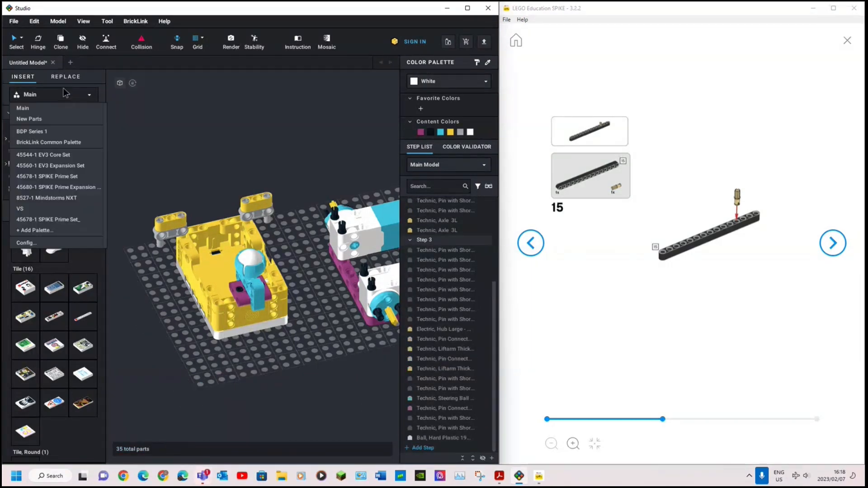
left_click(70, 181)
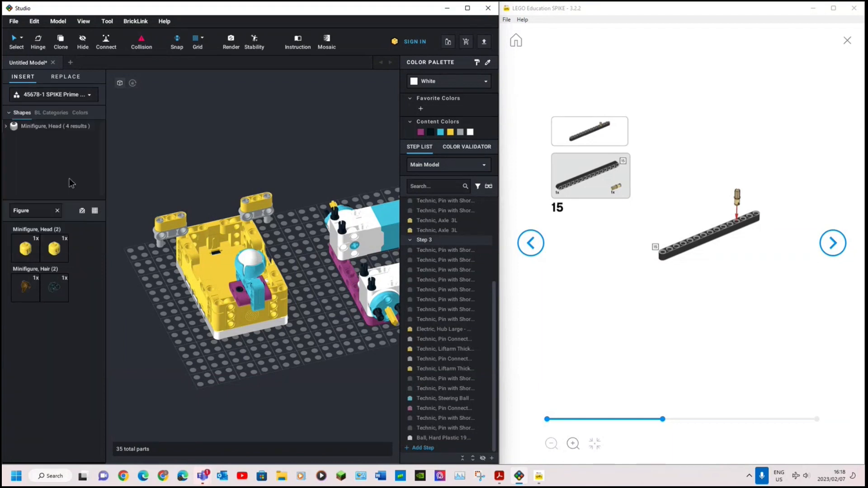
left_click(57, 210)
scroll(47, 344, "down", 5)
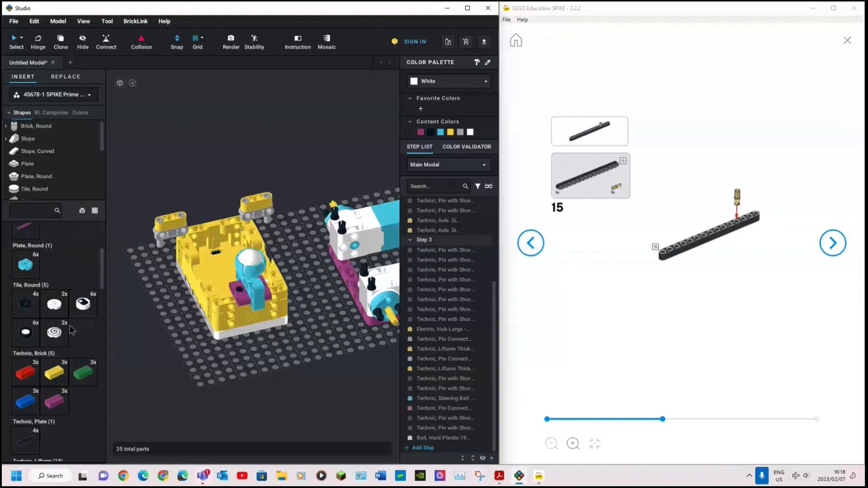
Go back to step 13 of the building instructions to check the hub assembly, and return to step 14
left_click(531, 244)
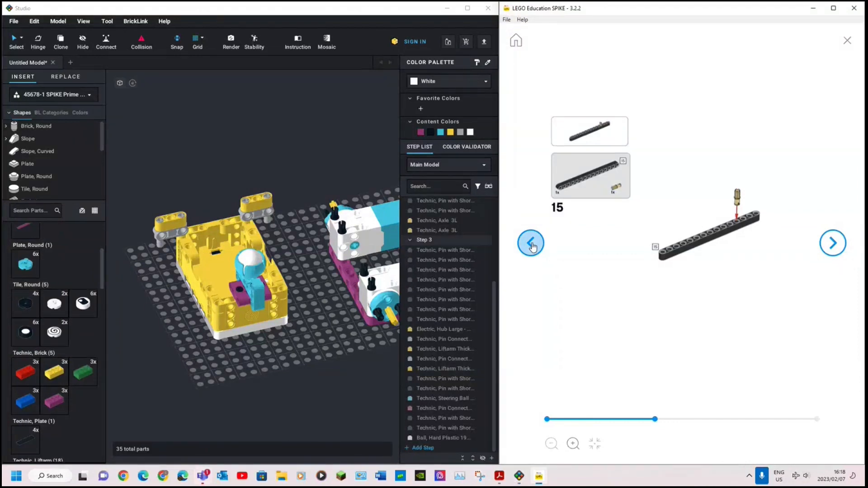
left_click(532, 245)
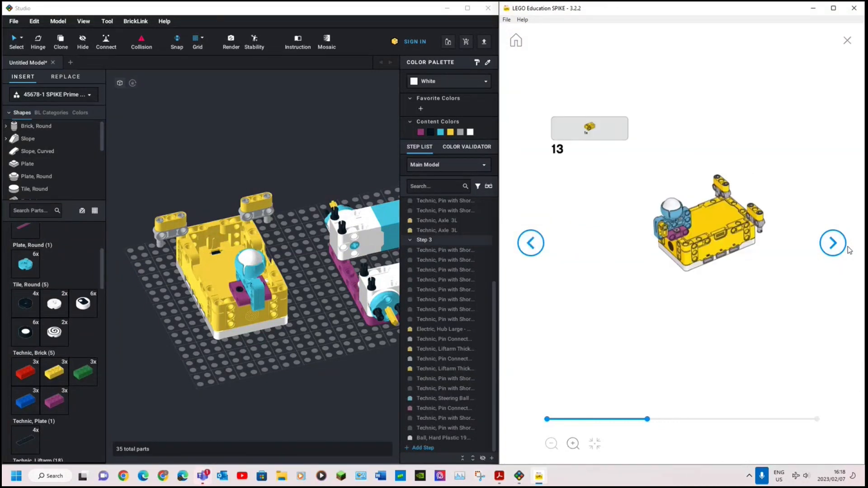
left_click(833, 244)
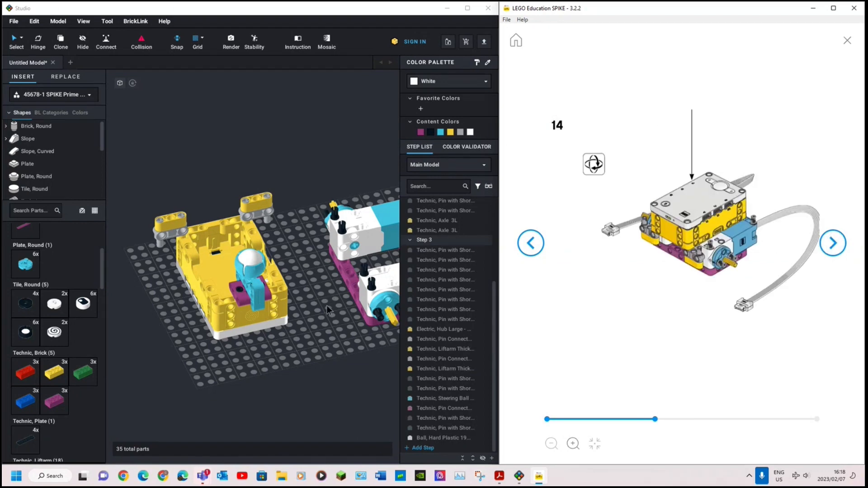
Select the whole hub assembly in a maximized Studio window, flip it white side up and give it a quarter turn
right_click_drag(307, 316, 306, 263)
left_click_drag(130, 188, 307, 409)
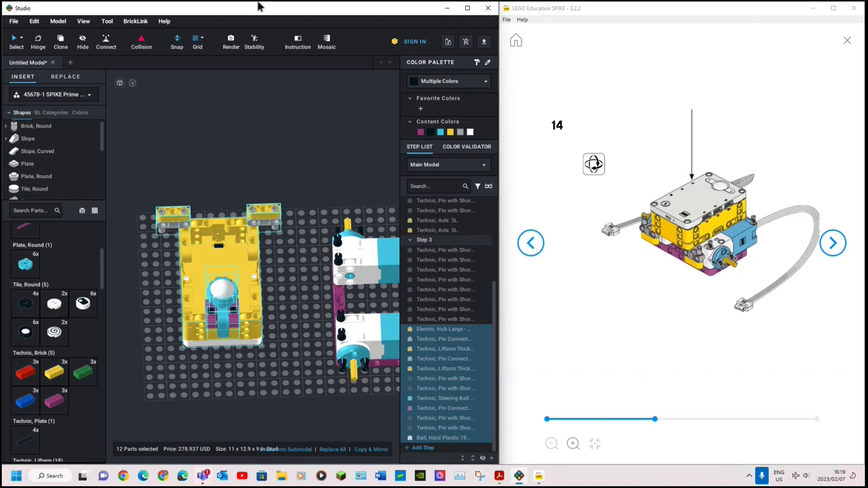
double_click(172, 8)
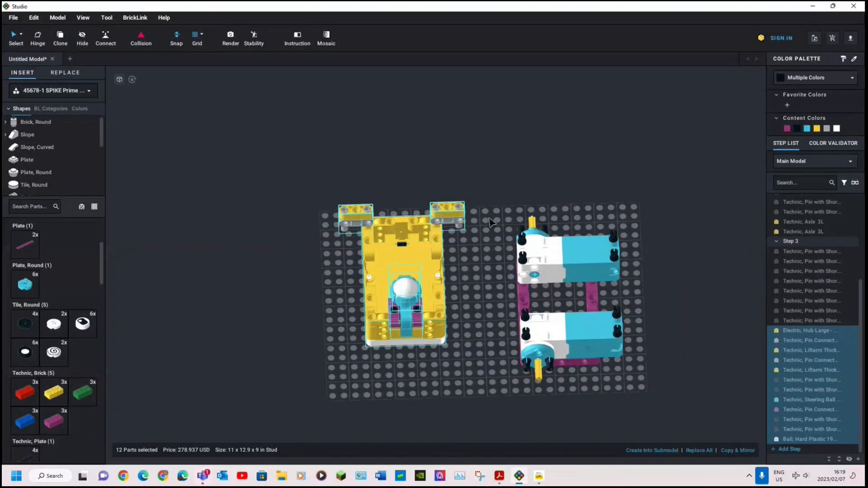
right_click_drag(489, 219, 492, 204)
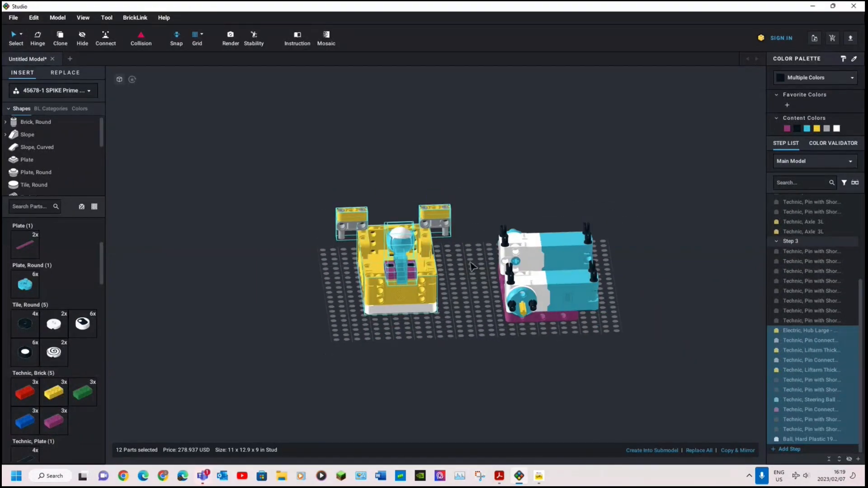
scroll(429, 276, "up", 3)
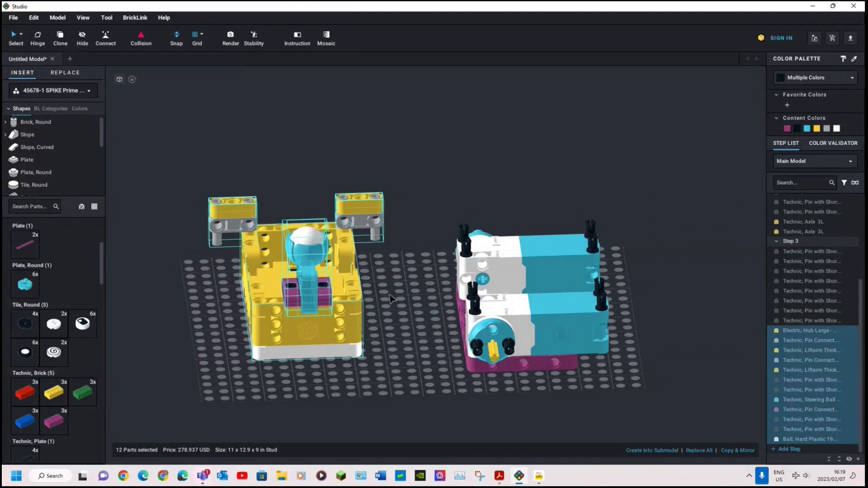
key("Up")
key("Up")
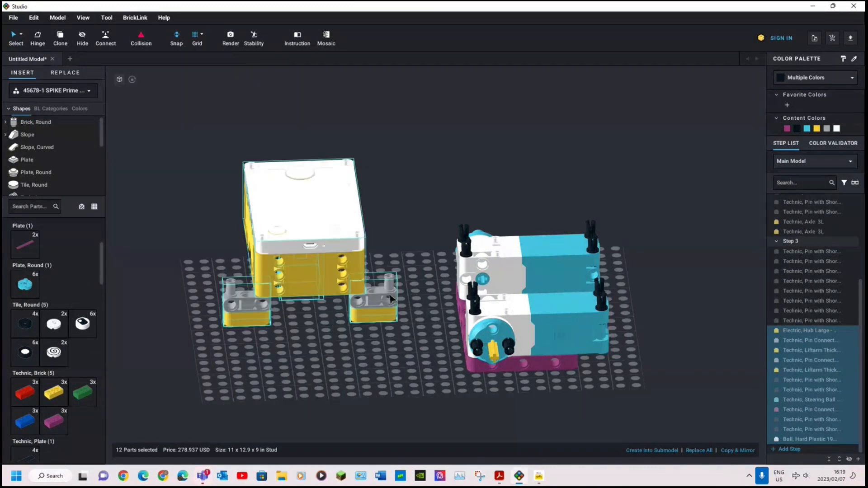
key("Left")
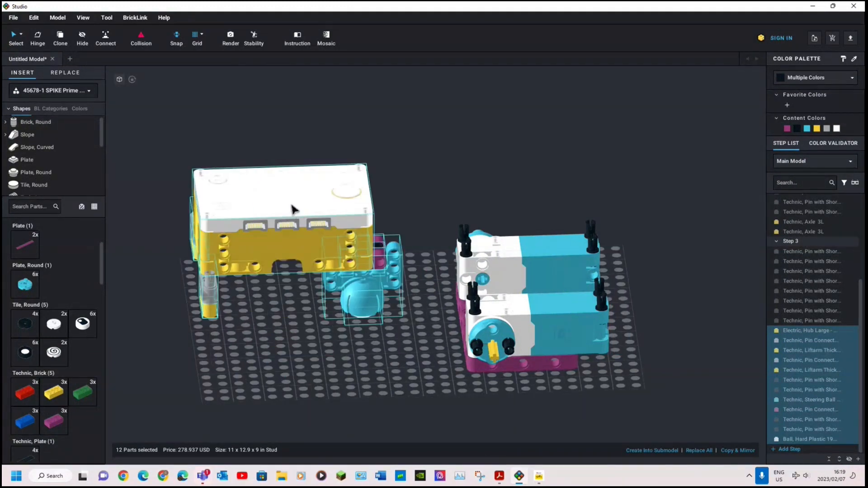
Seat the turned hub assembly on top of the two-motor base and deselect it
left_click_drag(292, 214, 545, 247)
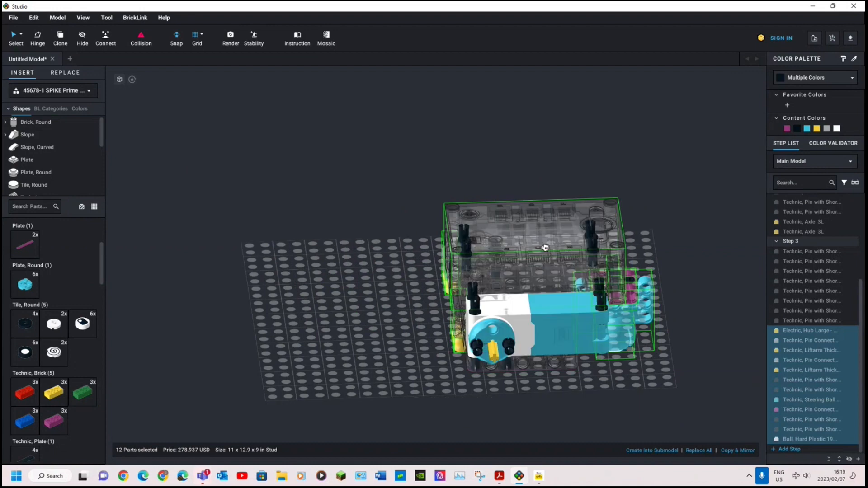
right_click_drag(545, 247, 584, 230)
left_click_drag(583, 230, 589, 212)
left_click(391, 312)
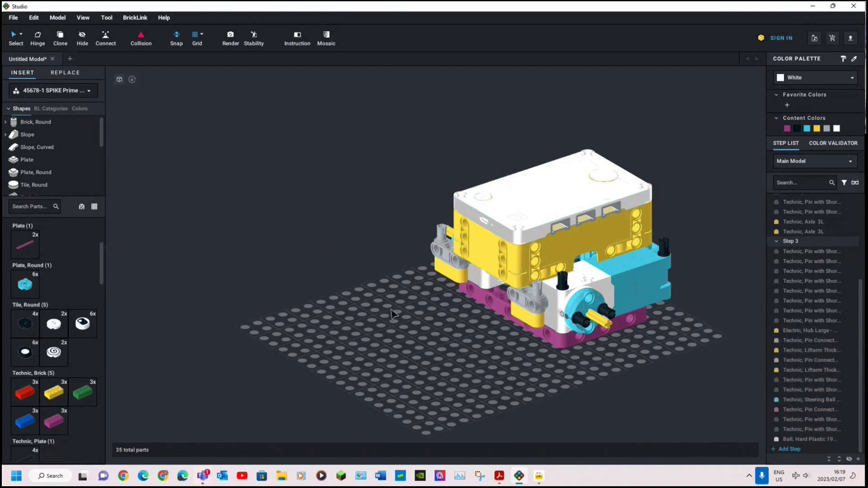
Select all parts of the joined model and move it to the middle of the baseplate grid
scroll(391, 312, "down", 3)
key("ctrl+a")
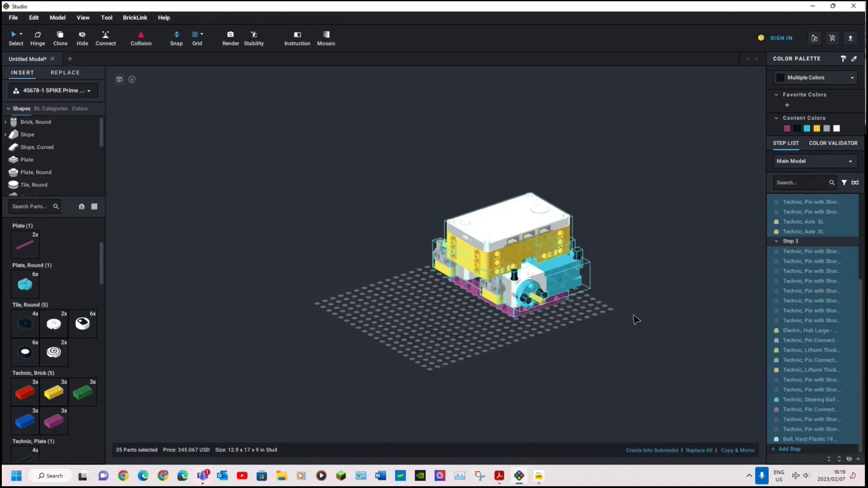
scroll(515, 296, "down", 2)
left_click_drag(515, 296, 462, 323)
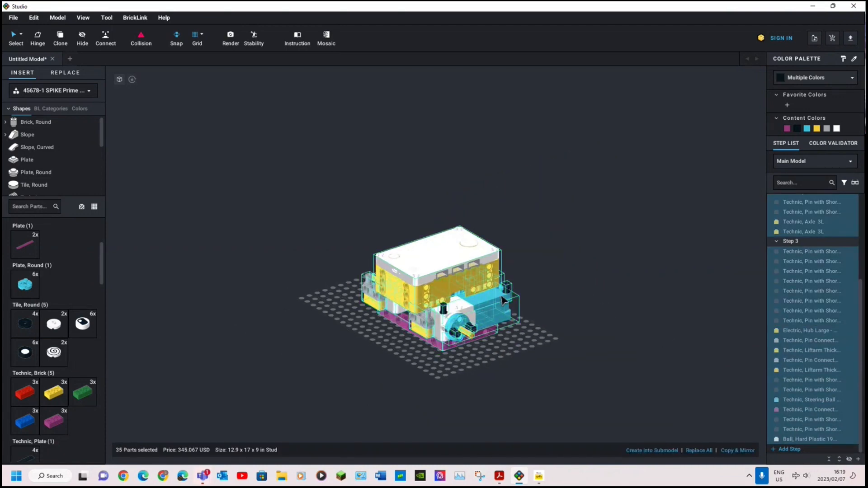
left_click(548, 257)
scroll(536, 262, "up", 4)
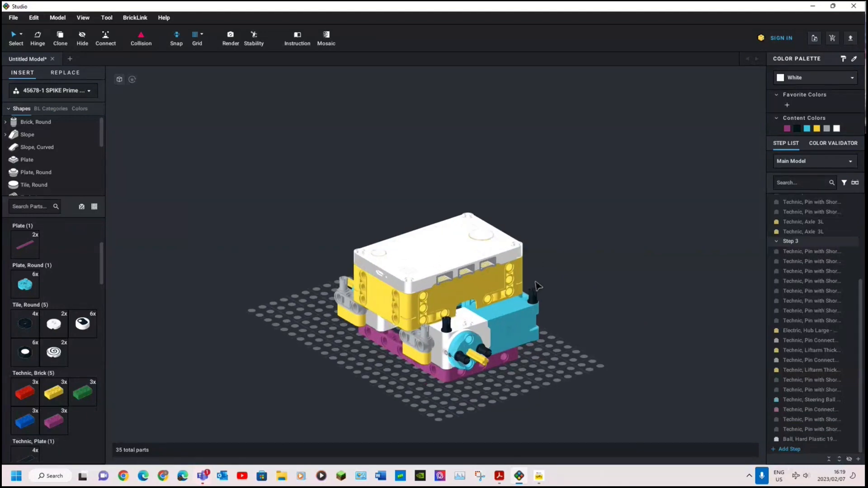
right_click_drag(570, 294, 607, 291)
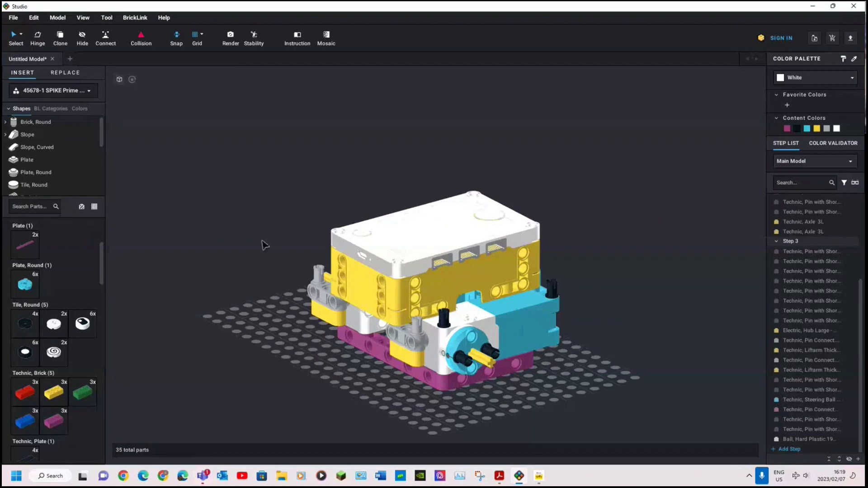
scroll(30, 311, "down", 5)
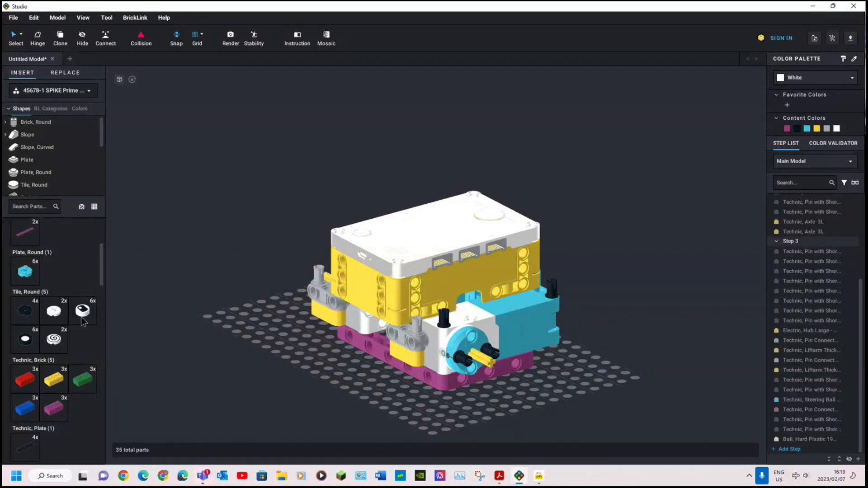
scroll(30, 310, "down", 1)
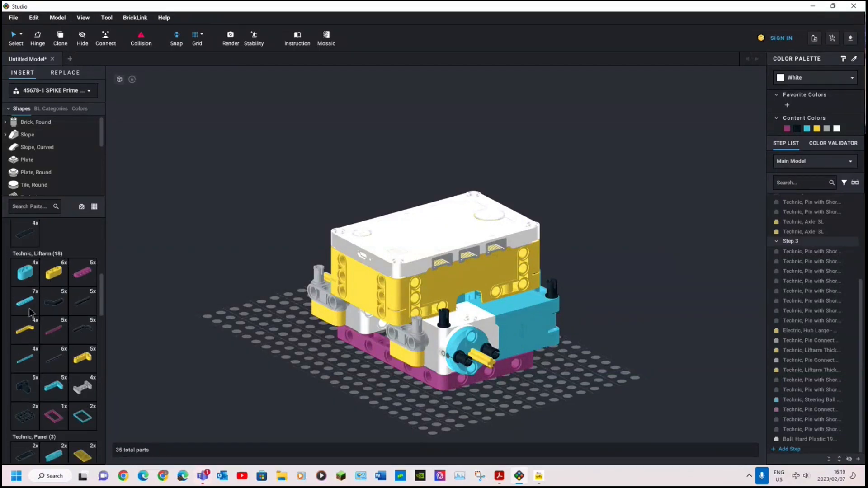
scroll(29, 308, "down", 8)
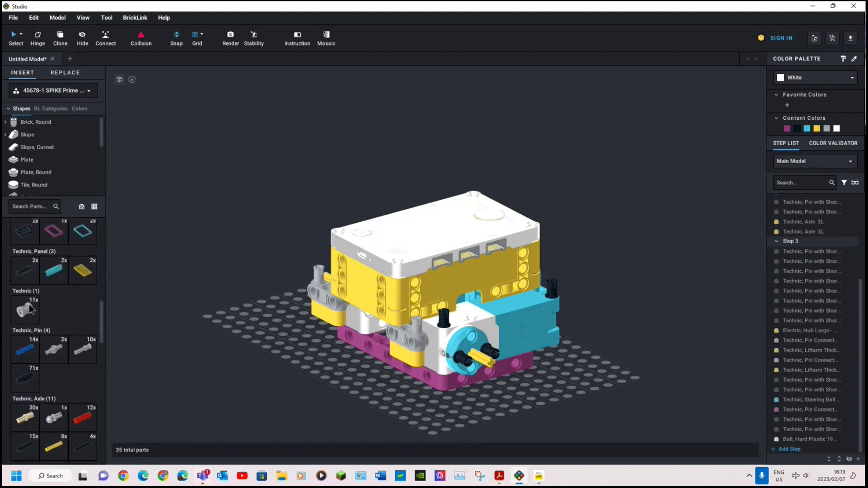
scroll(37, 311, "down", 4)
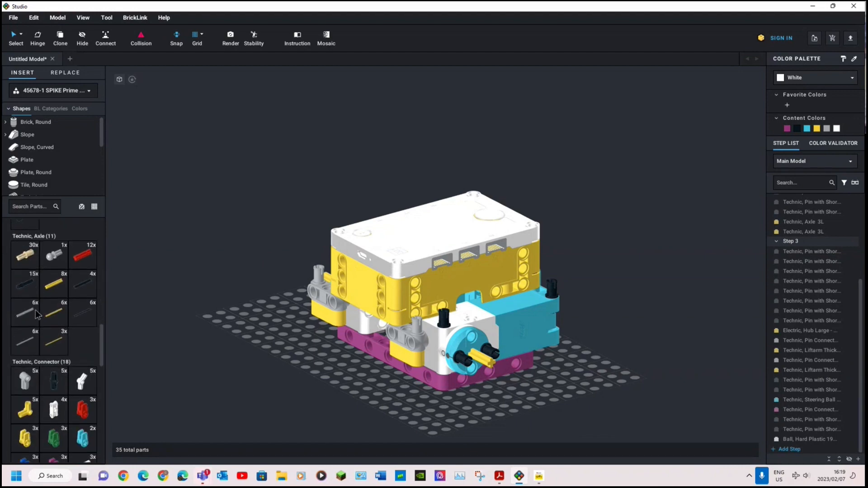
scroll(39, 312, "down", 7)
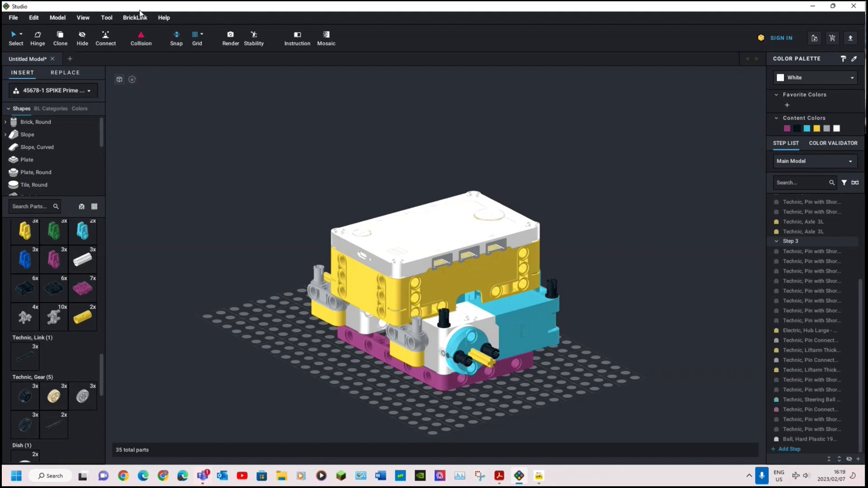
Place the Studio window beside the building instructions again and advance them to step 15
left_click_drag(138, 7, 1, 106)
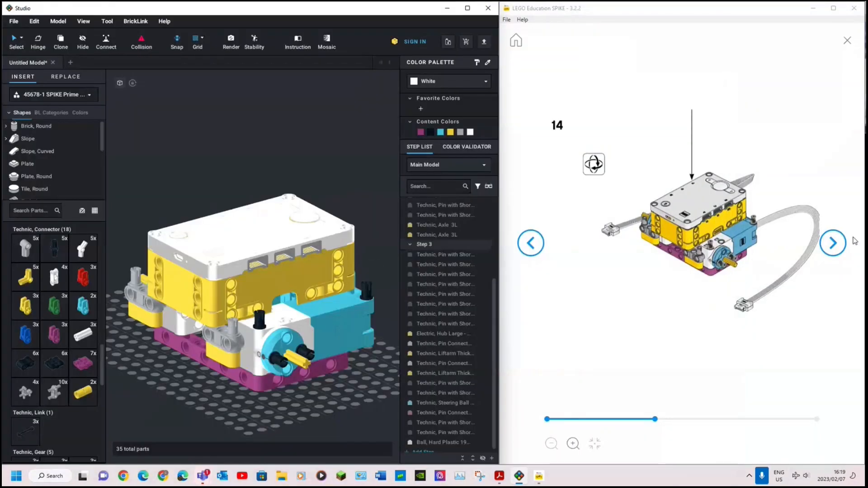
left_click(833, 246)
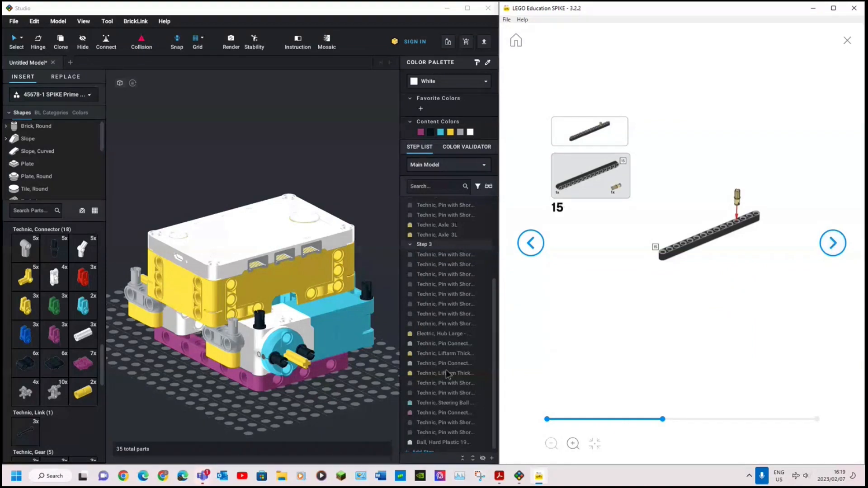
left_click(336, 415)
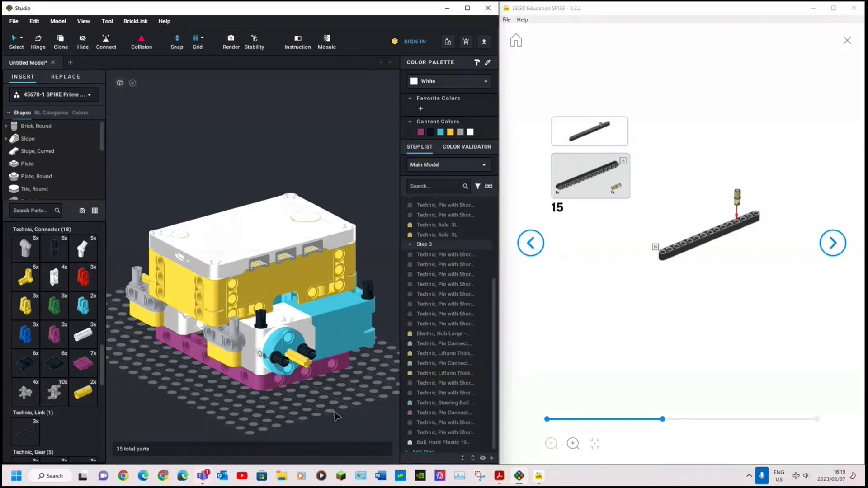
right_click_drag(335, 416, 236, 383)
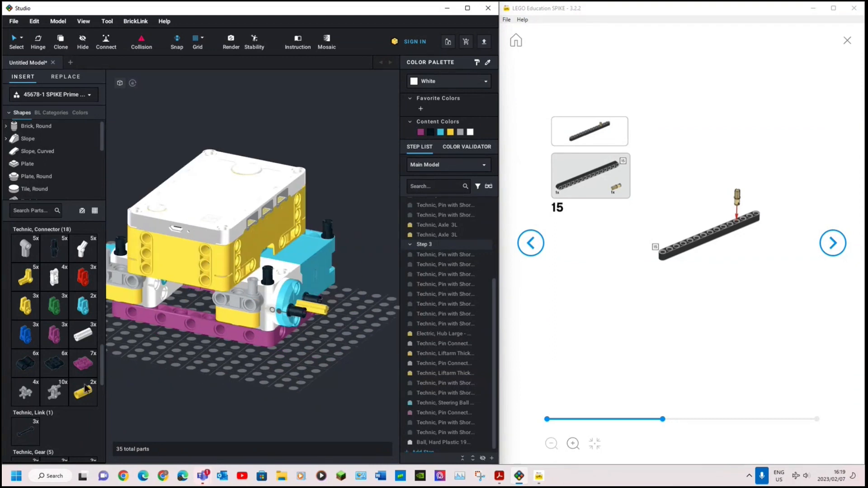
scroll(177, 390, "up", 2)
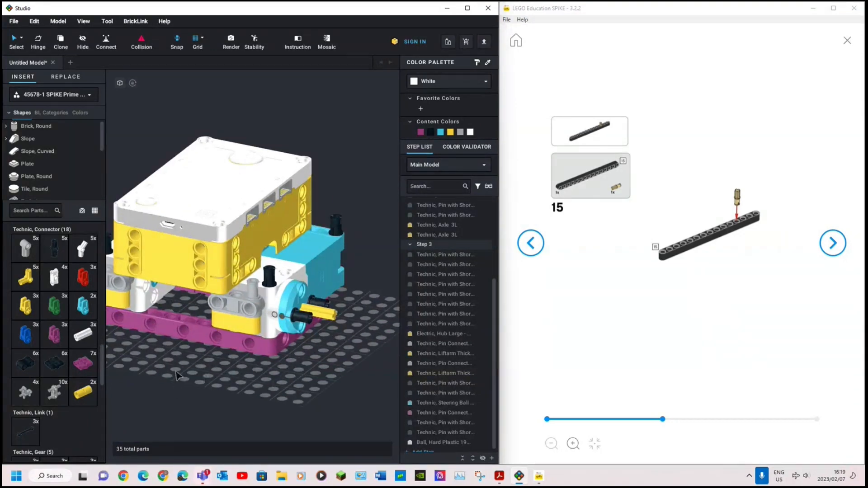
Add a new fourth build step after Step 3 and leave the description of Step 3 empty
middle_click_drag(178, 368, 209, 375)
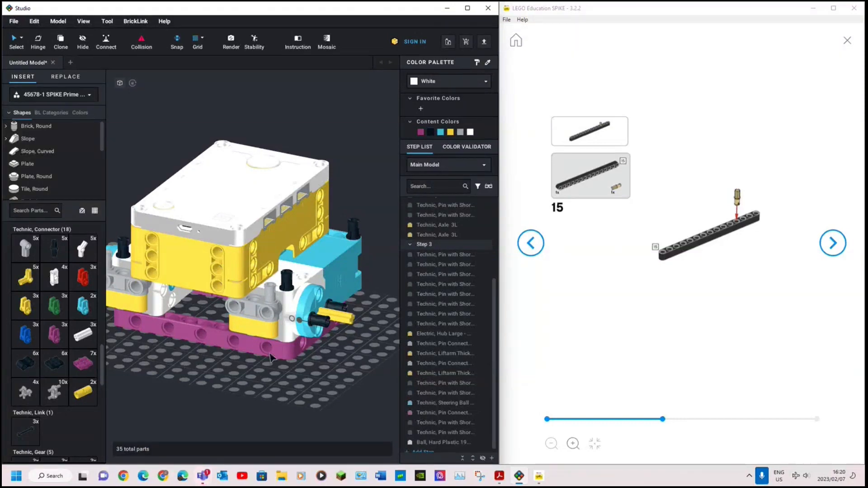
left_click(419, 453)
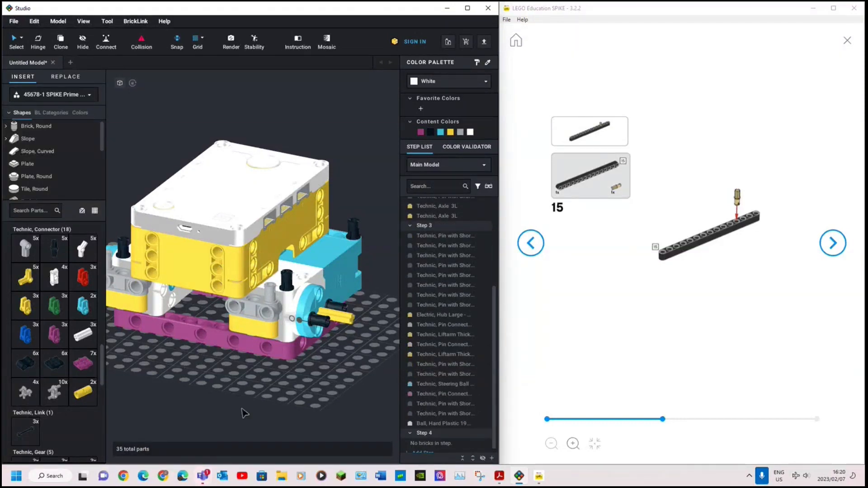
scroll(90, 398, "down", 4)
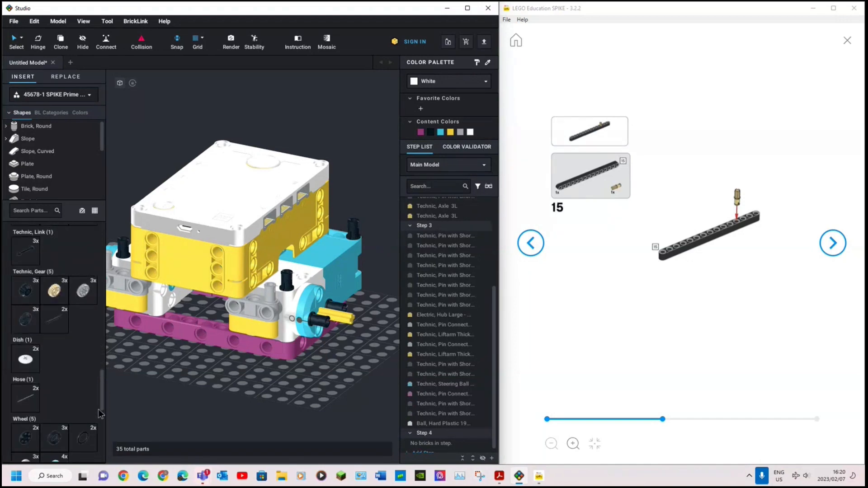
scroll(231, 377, "down", 3)
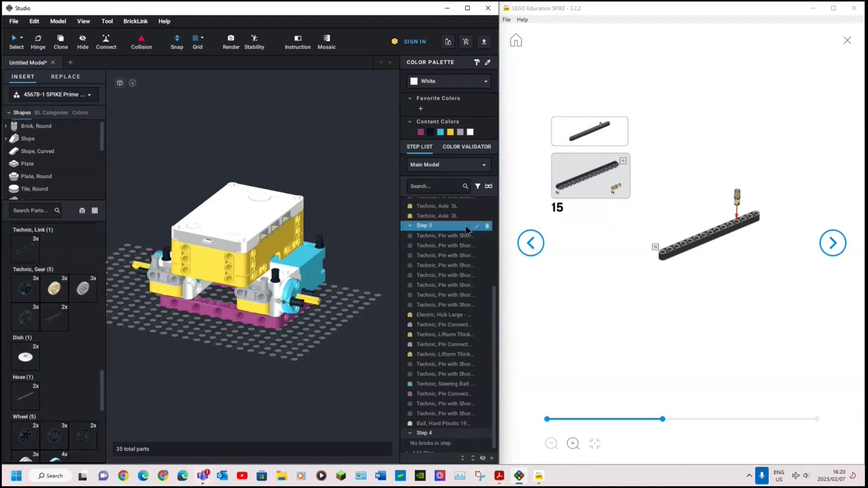
left_click(478, 227)
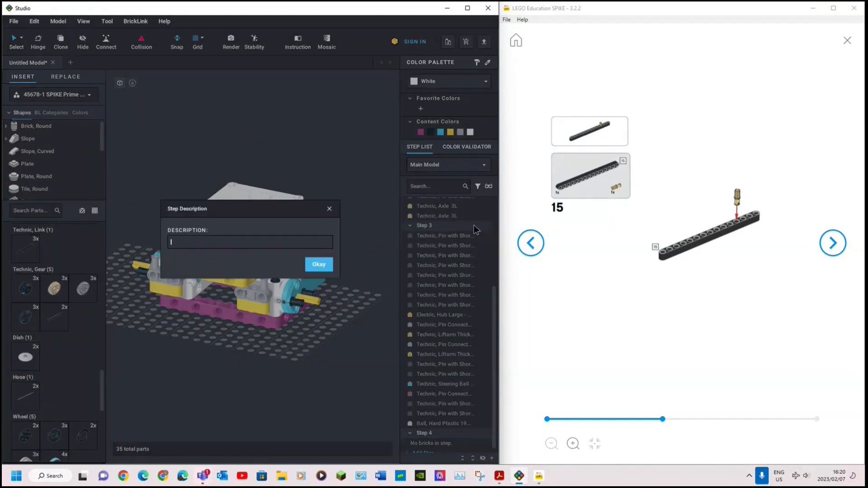
left_click(330, 210)
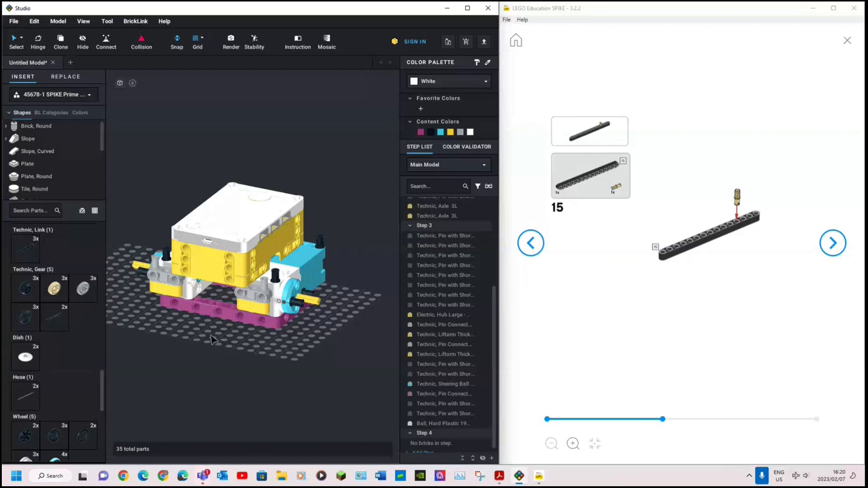
Advance the building instructions to step 16 and mount a black 15-hole liftarm lengthwise above one motor, beside the hub
scroll(81, 343, "down", 1)
scroll(80, 339, "down", 6)
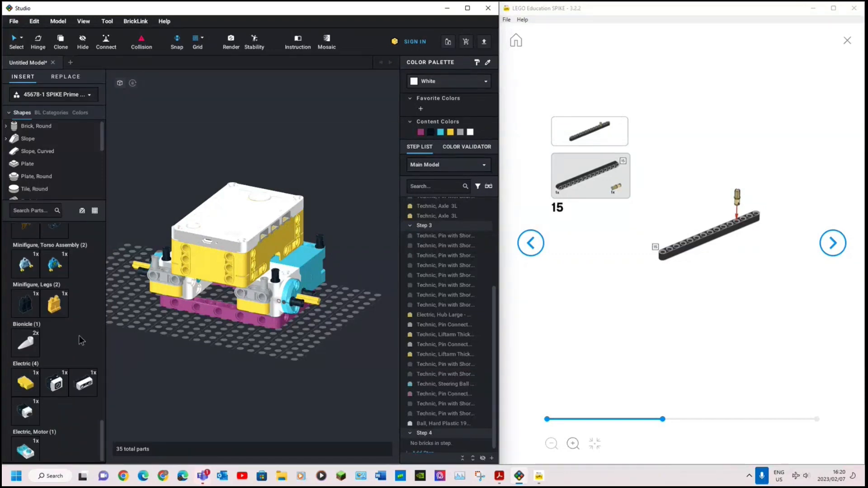
scroll(64, 322, "up", 5)
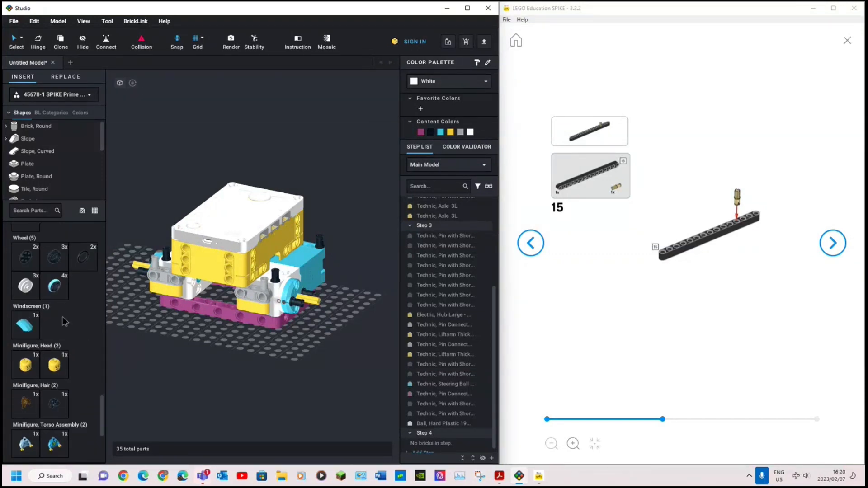
scroll(65, 321, "up", 4)
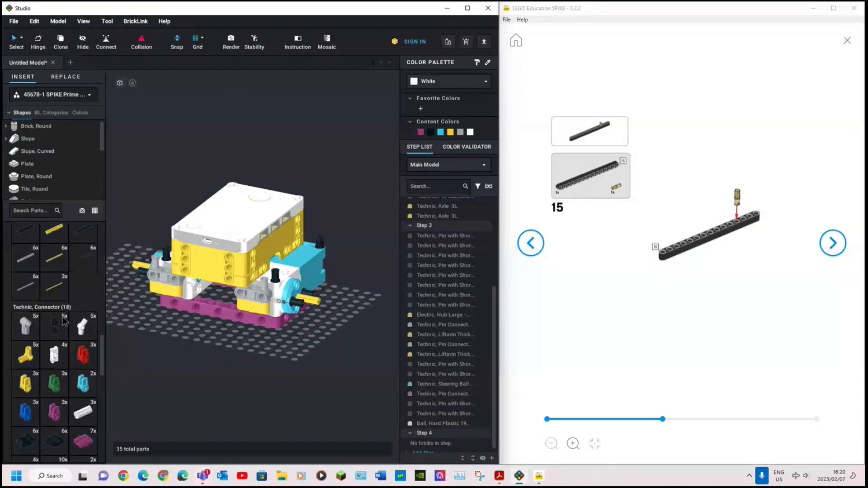
scroll(65, 321, "up", 6)
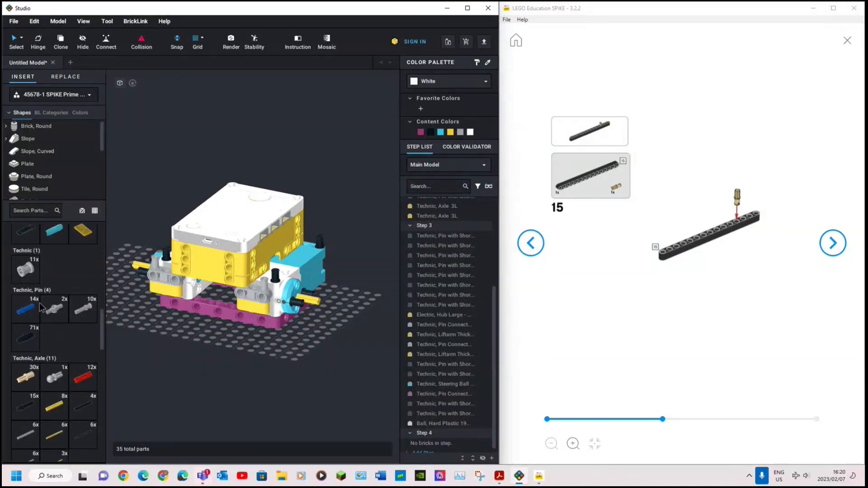
scroll(40, 307, "up", 1)
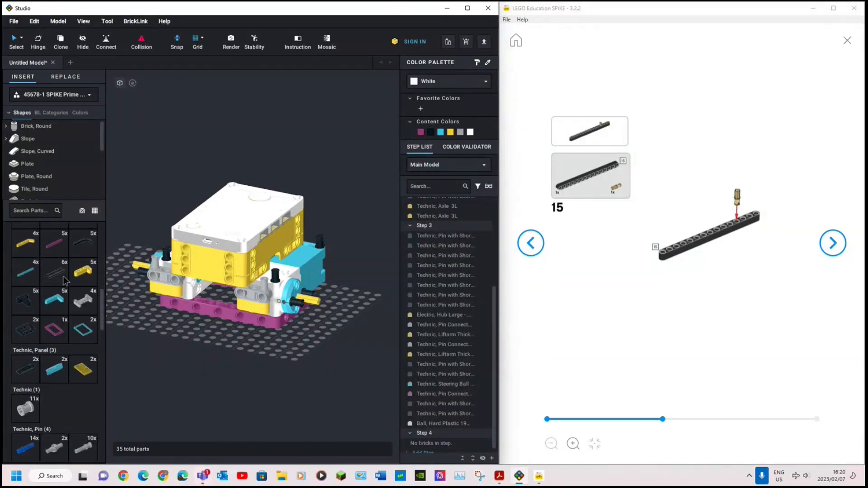
scroll(452, 289, "down", 1)
left_click(842, 248)
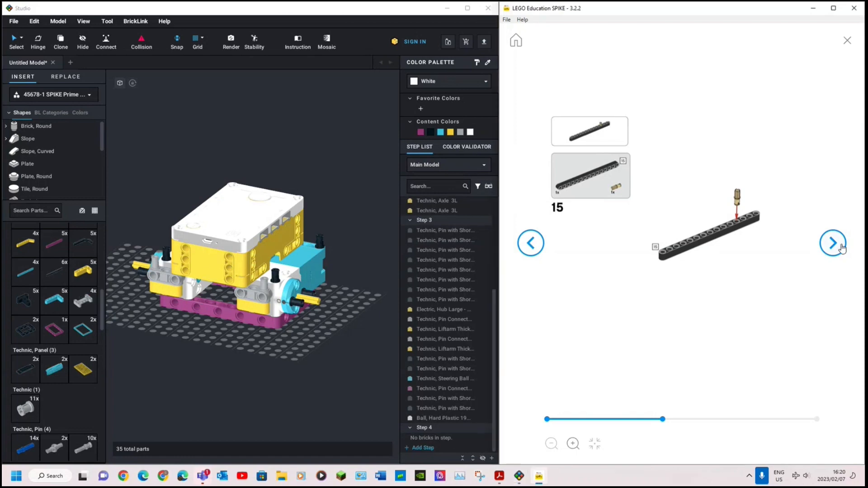
left_click(842, 247)
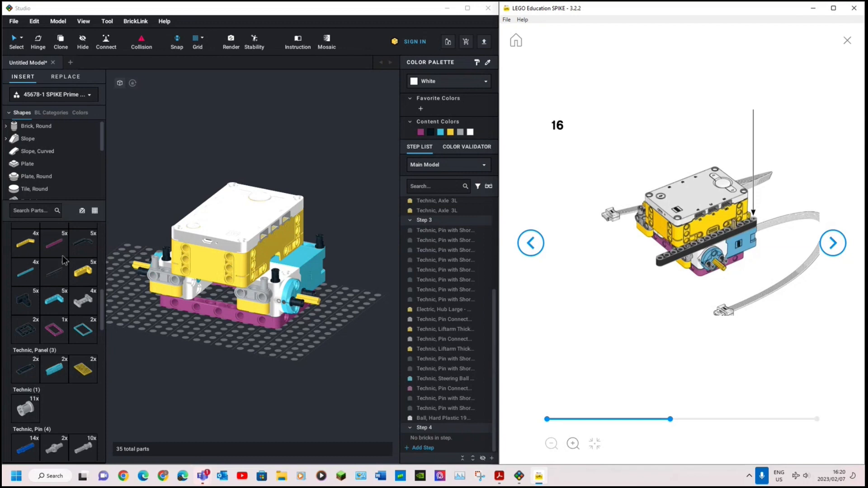
left_click_drag(54, 271, 282, 274)
left_click(286, 377)
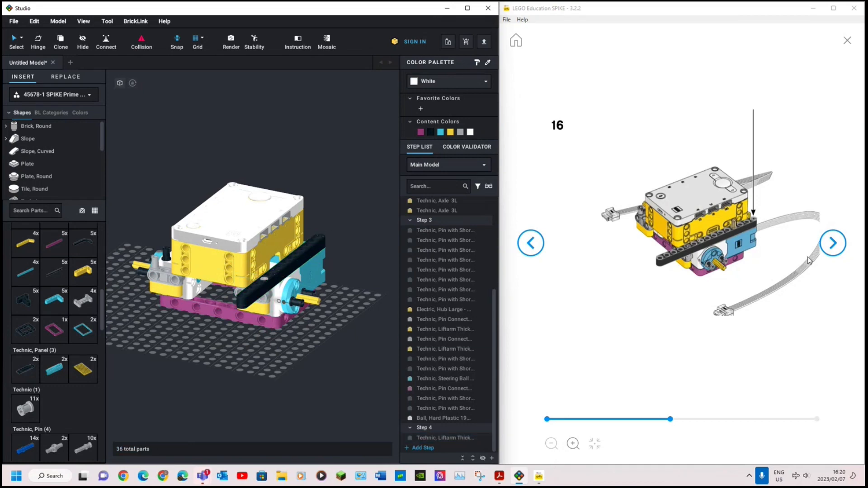
Page through the building instructions from step 16 to step 23 to review the cable routing
left_click(835, 244)
left_click(836, 245)
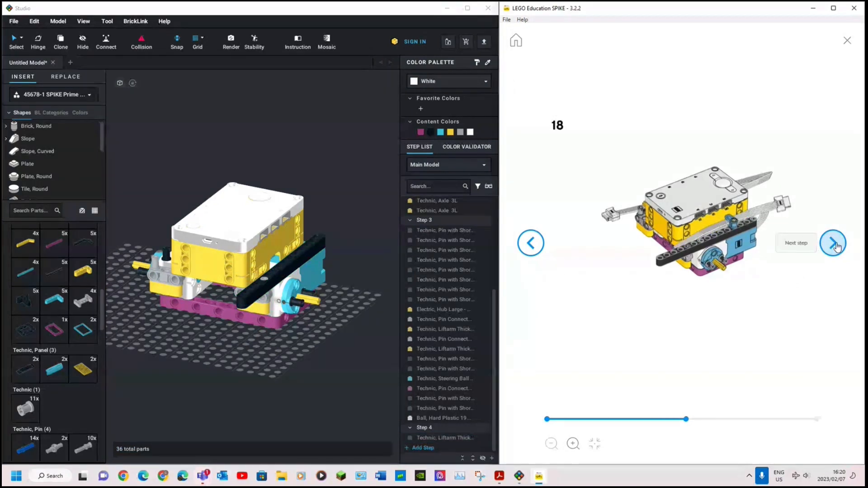
left_click(837, 245)
left_click(837, 246)
left_click(836, 246)
left_click(836, 246)
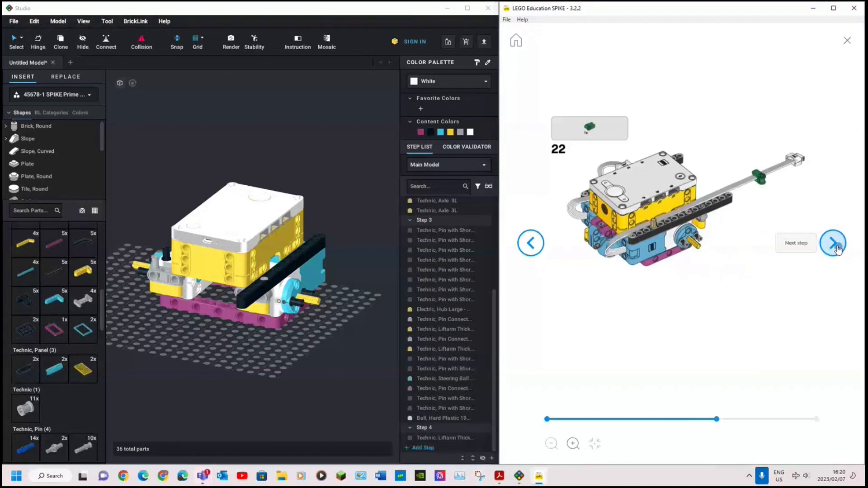
left_click(837, 246)
Copy the black 15-hole liftarm and seat the duplicate above the motor on the opposite side of the hub
left_click(270, 277)
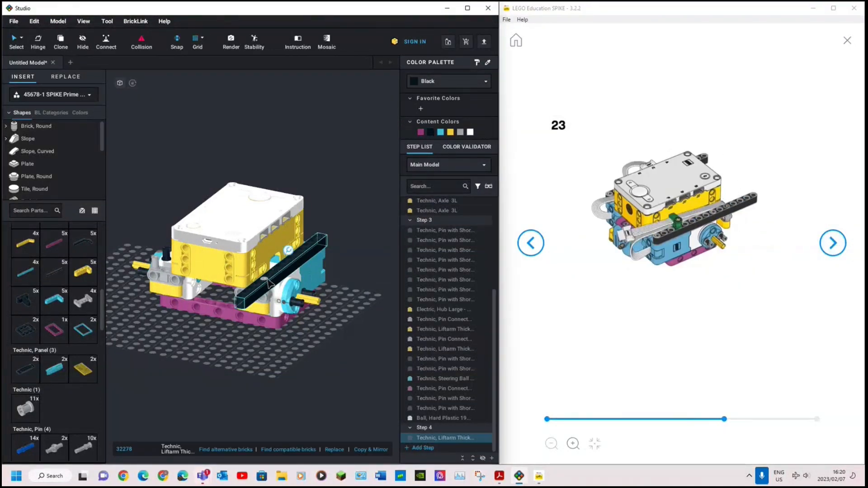
right_click_drag(162, 361, 186, 362)
key("ctrl+v")
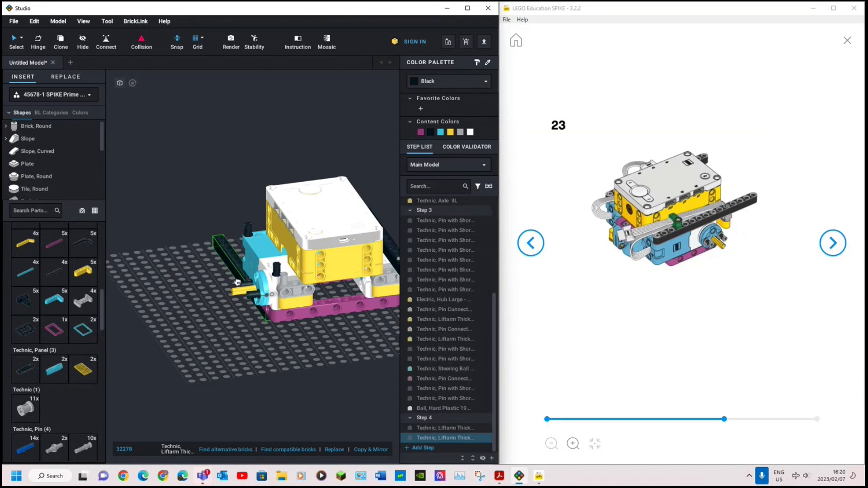
left_click(269, 268)
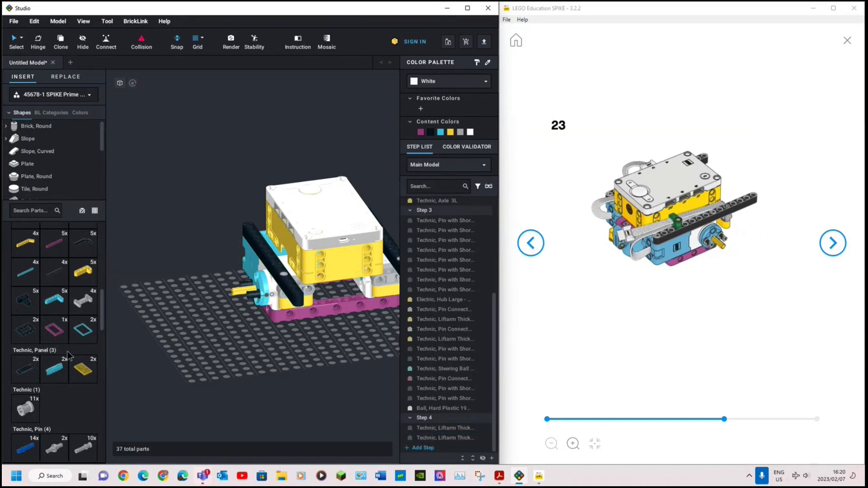
Browse ahead in the building instructions and return to step 26, which shows both wheels fitted
scroll(71, 356, "up", 5)
left_click(834, 251)
left_click(833, 252)
left_click(832, 253)
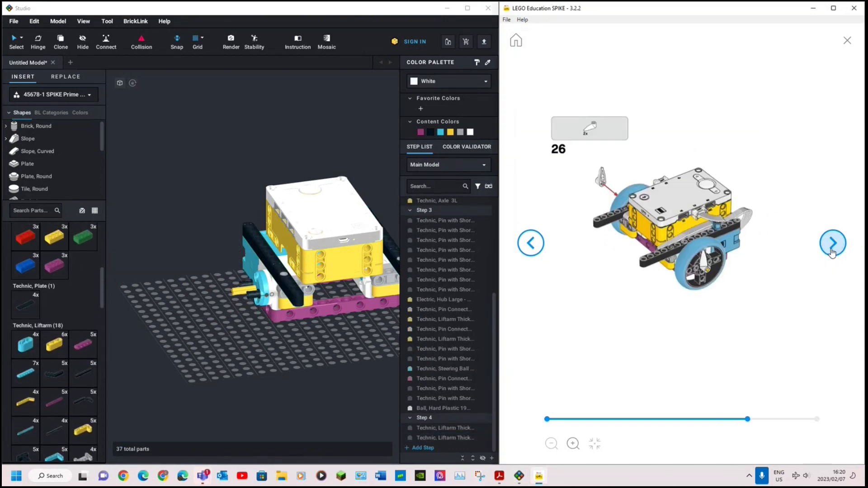
left_click(833, 253)
left_click(833, 253)
left_click(531, 243)
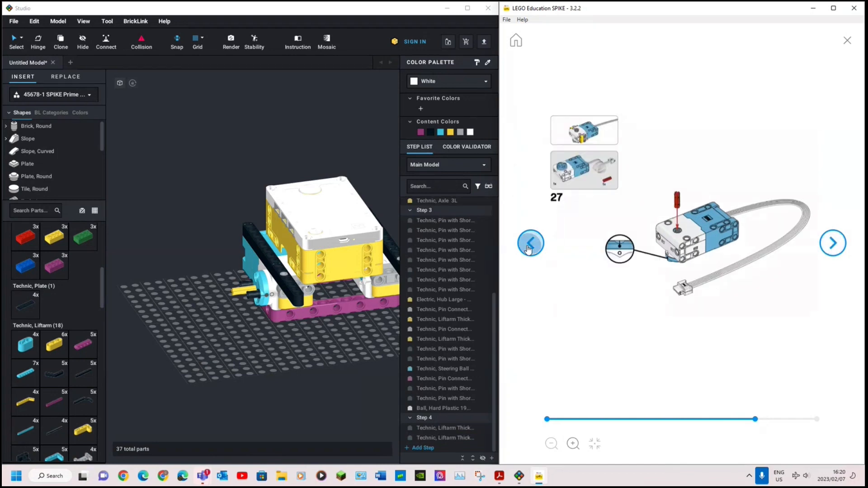
left_click(531, 243)
Insert a 56 x 14 Technic wheel with a turquoise tyre and fit it onto one motor's yellow axle
left_click(298, 376)
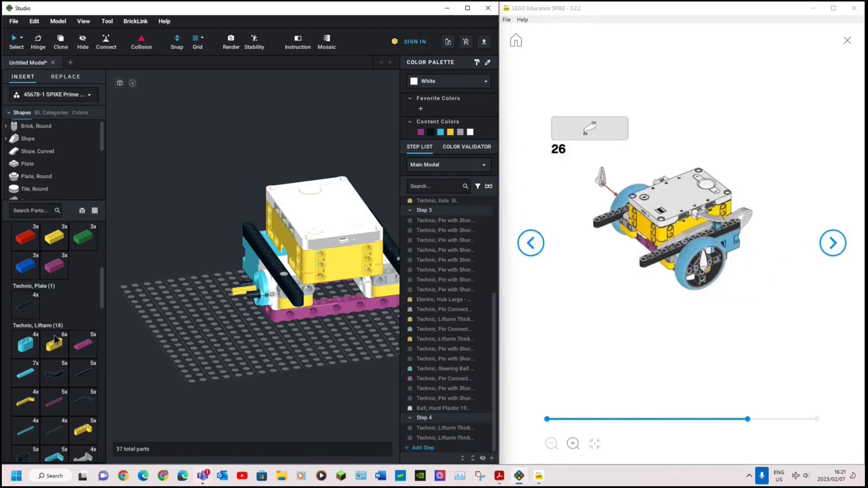
scroll(42, 345, "down", 10)
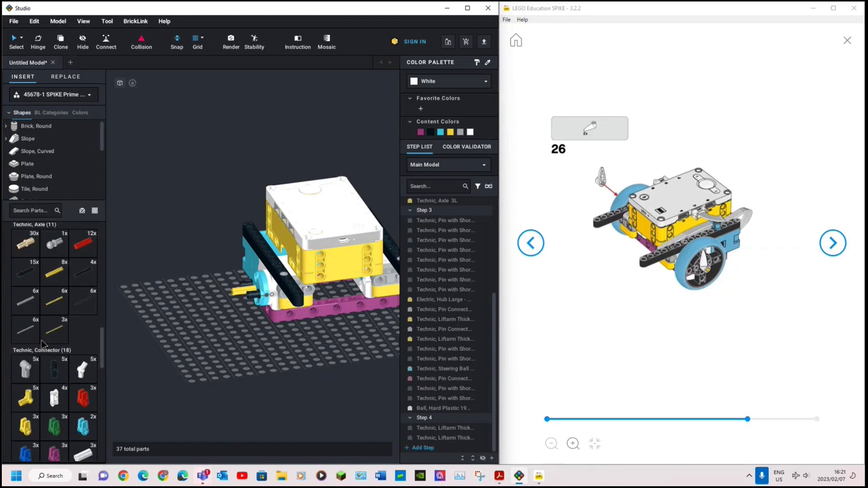
scroll(41, 344, "down", 5)
scroll(45, 355, "down", 5)
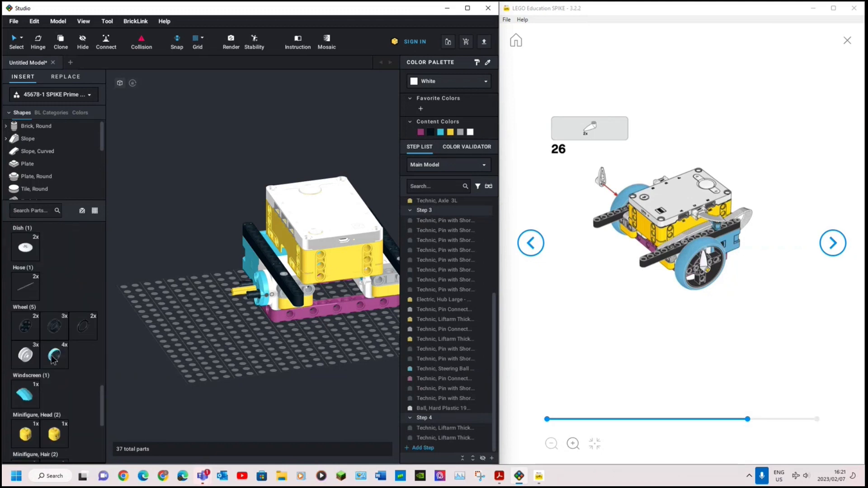
left_click_drag(54, 356, 251, 299)
right_click_drag(251, 299, 263, 298)
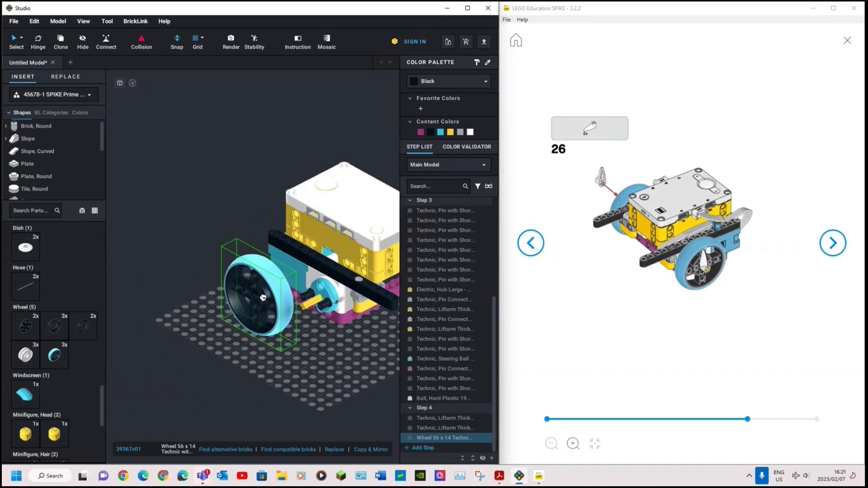
left_click_drag(264, 298, 332, 298)
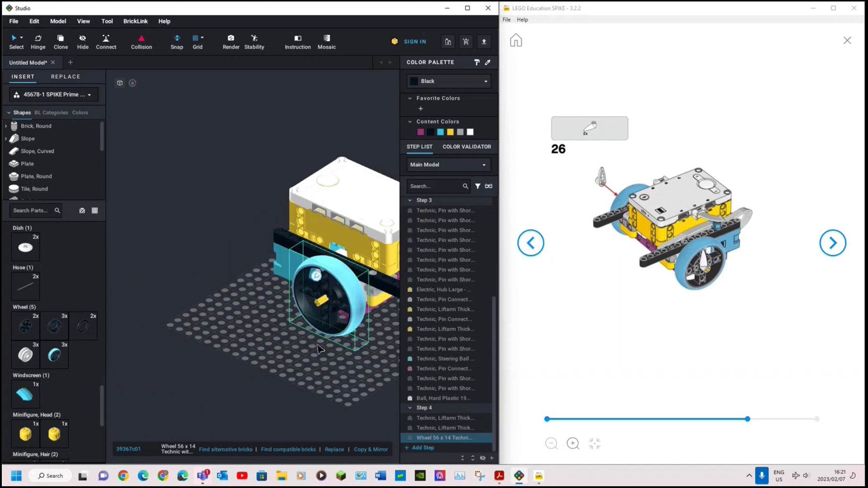
Copy the 56 x 14 wheel and fit the duplicate onto the yellow axle of the opposite motor
right_click_drag(318, 350, 183, 350)
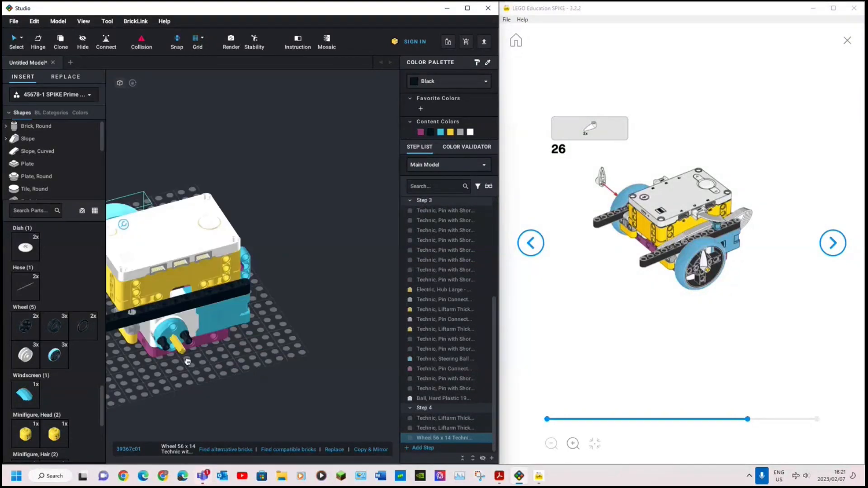
key("ctrl+c")
key("ctrl+v")
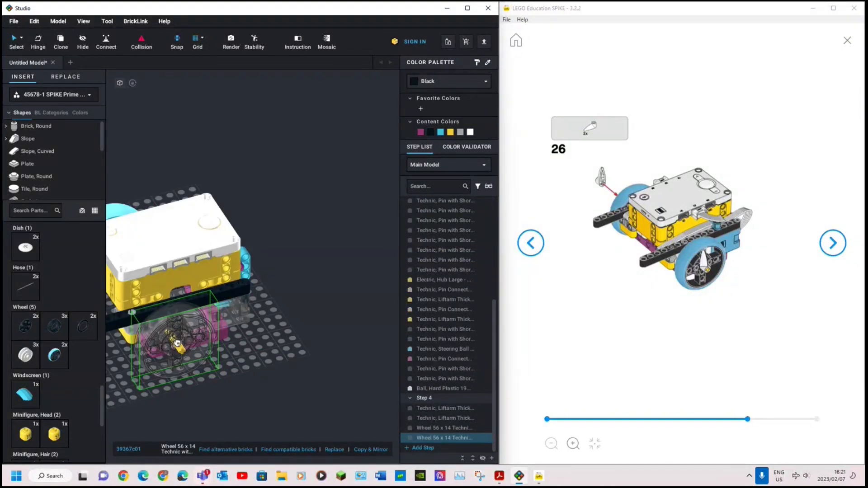
left_click(179, 344)
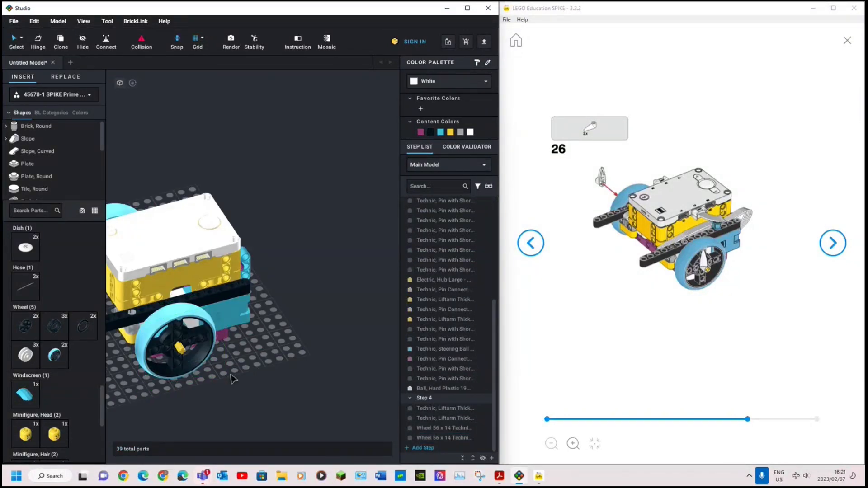
right_click_drag(233, 378, 267, 383)
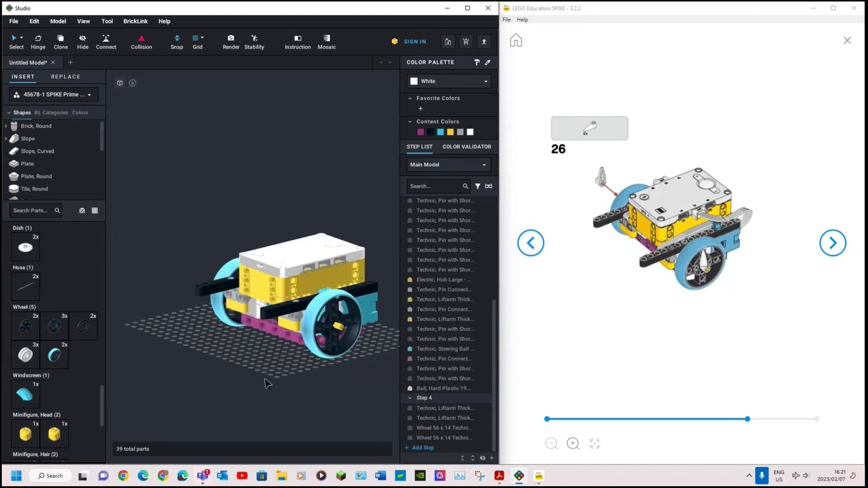
middle_click_drag(265, 380, 258, 375)
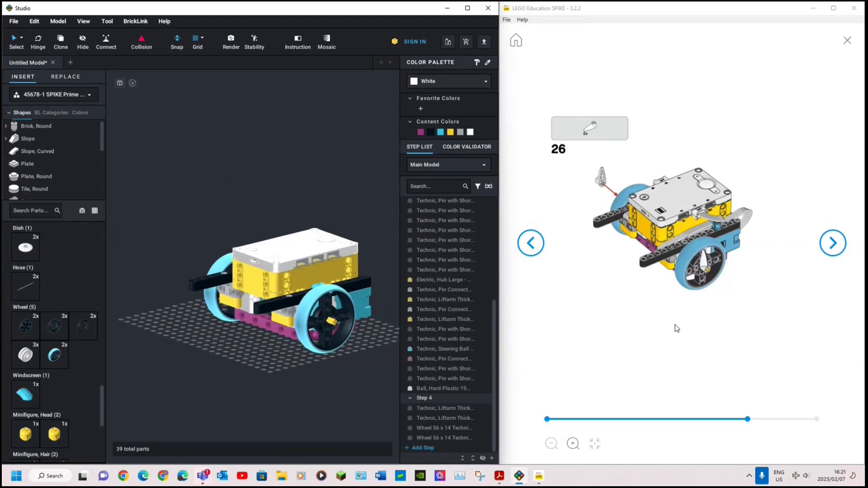
Close the LEGO Education SPIKE instructions and maximize the Studio window to view the whole driving base
left_click(854, 7)
left_click(467, 8)
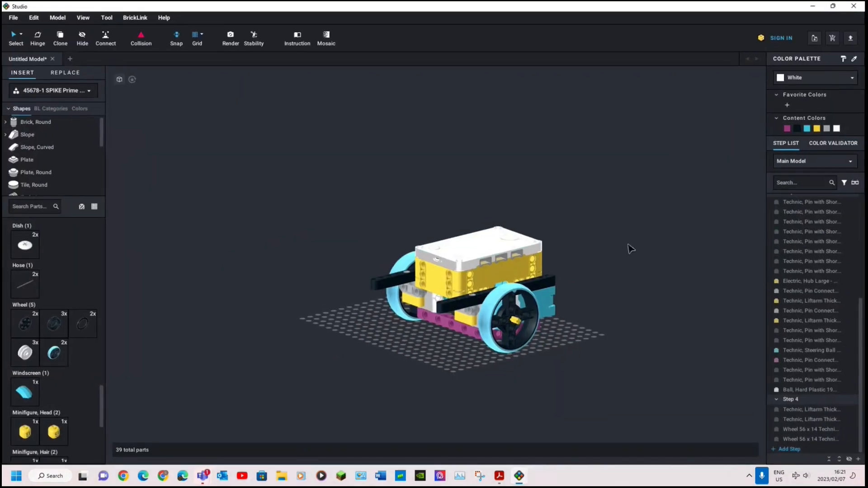
middle_click_drag(611, 231, 555, 208)
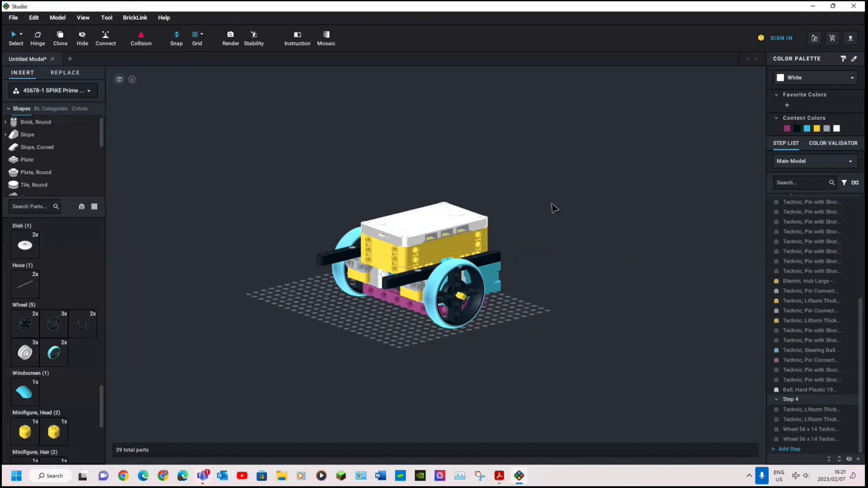
right_click_drag(554, 208, 398, 217)
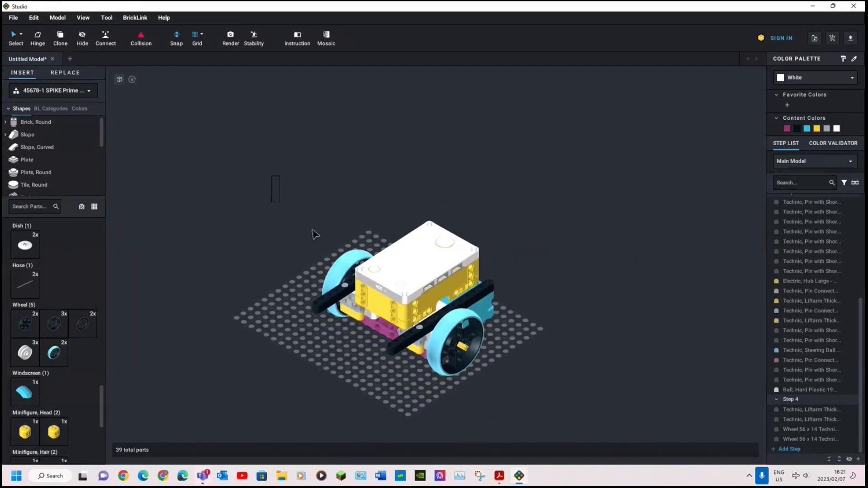
Select all parts of the driving base, reposition the model on the grid and clear the selection
key("ctrl+a")
right_click_drag(576, 351, 511, 282)
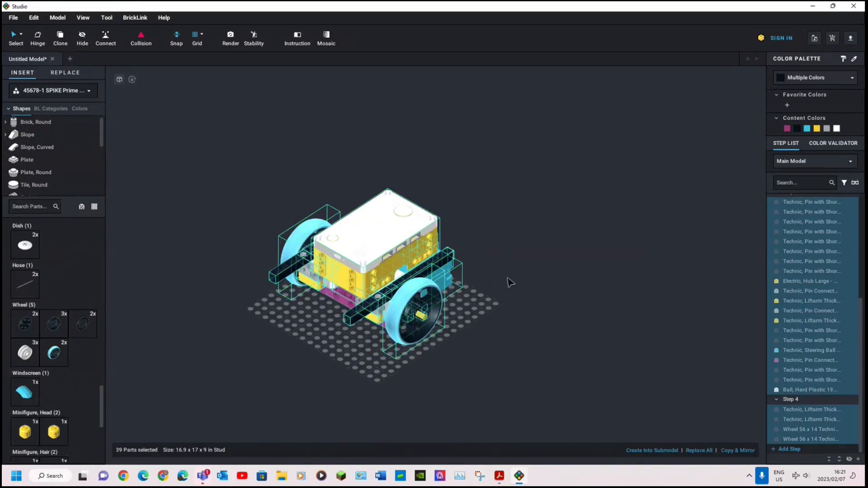
left_click(510, 282)
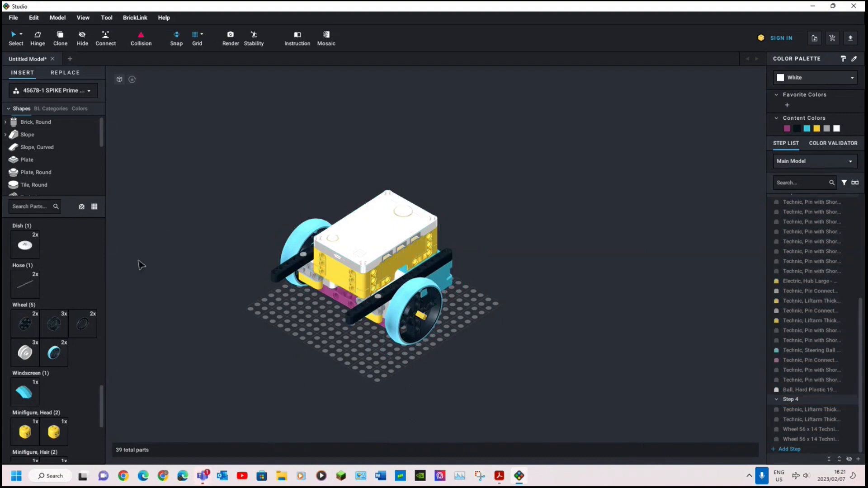
Save the driving base model as Drive in .io format in the Palette folder
left_click(13, 17)
left_click(46, 76)
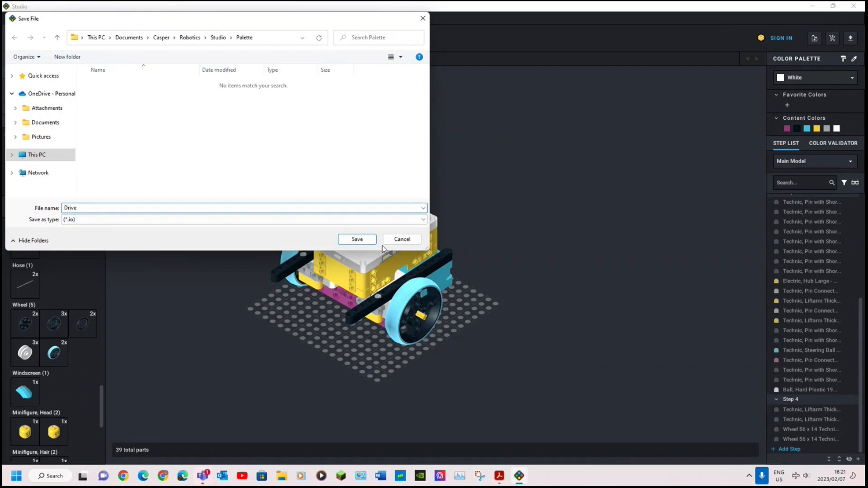
left_click(355, 240)
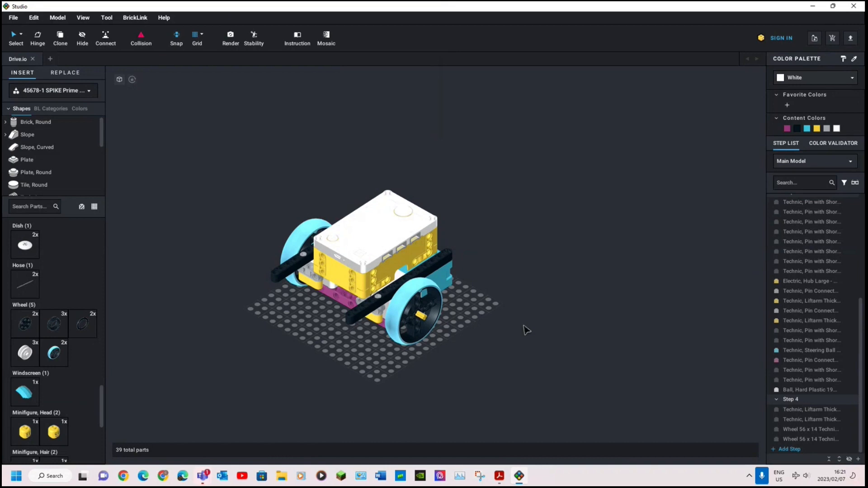
middle_click_drag(504, 292, 584, 274)
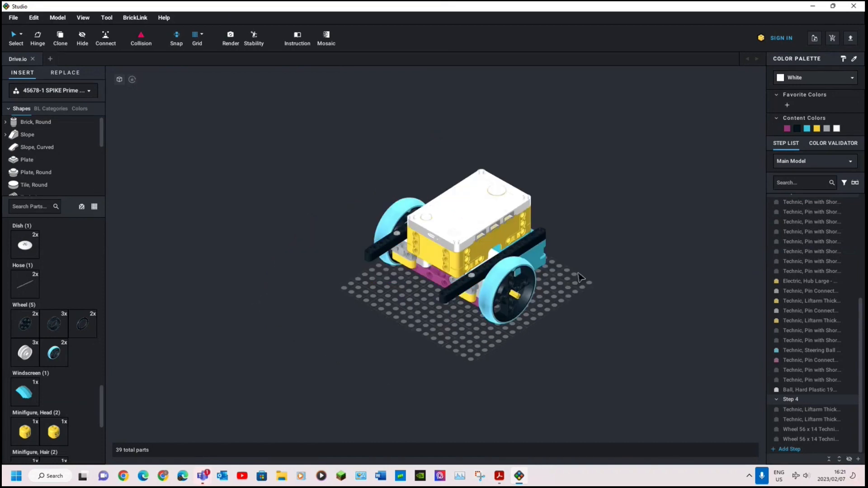
mouse_move(584, 274)
right_mouse_down()
mouse_move(520, 276)
mouse_move(576, 277)
right_mouse_up()
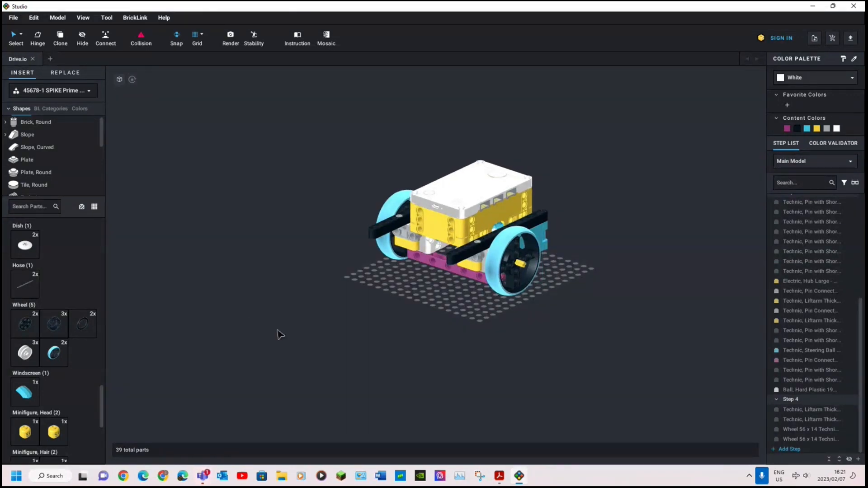
left_click(13, 17)
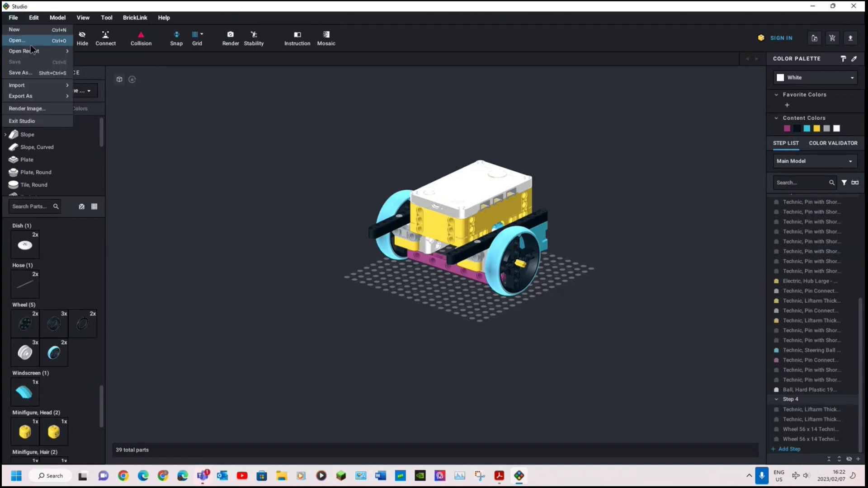
mouse_move(31, 53)
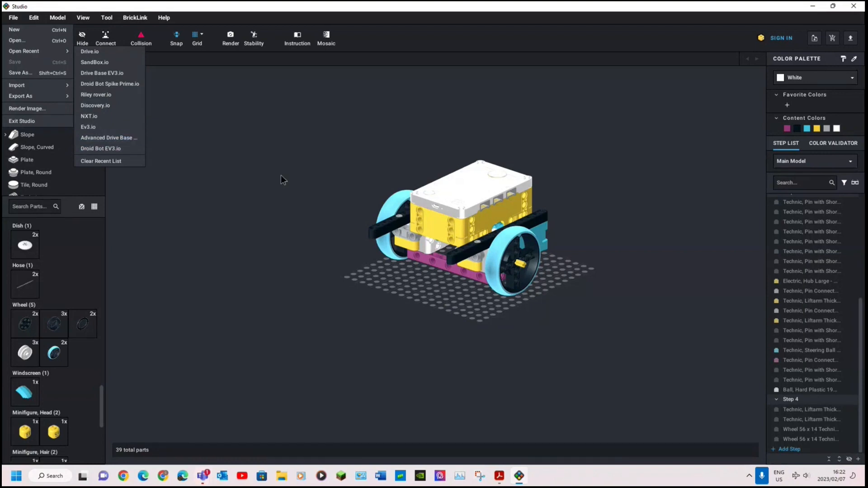
left_click(156, 151)
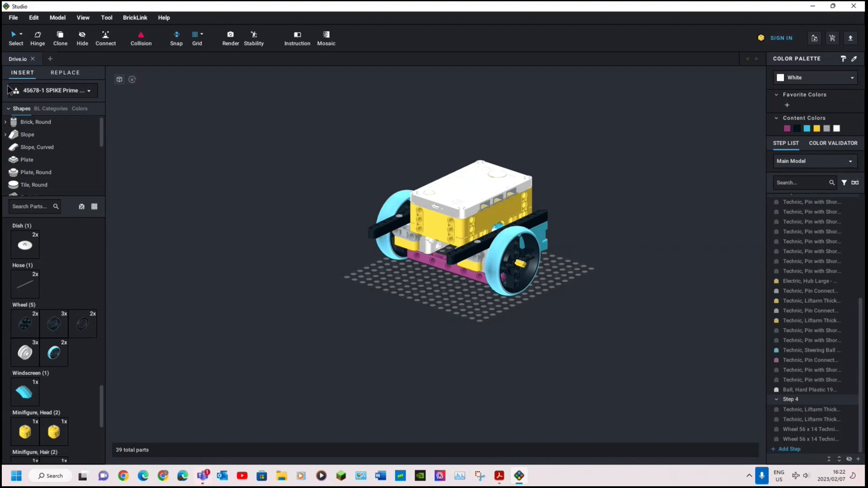
Open the recent Advanced Drive Base Spike Prime model and inspect it up close and from several sides
left_click(13, 17)
mouse_move(60, 53)
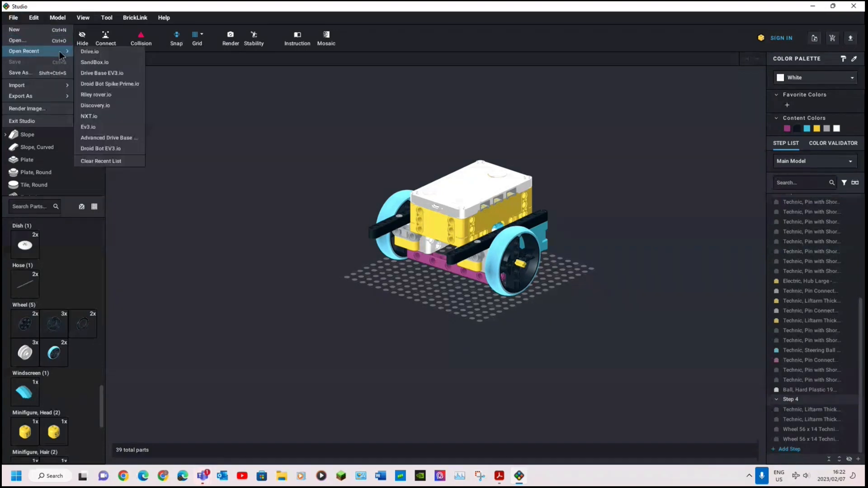
left_click(138, 138)
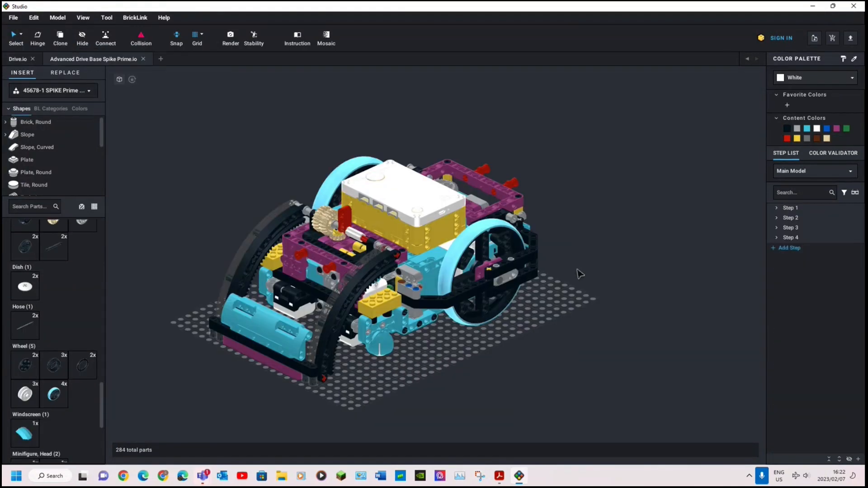
scroll(581, 274, "up", 4)
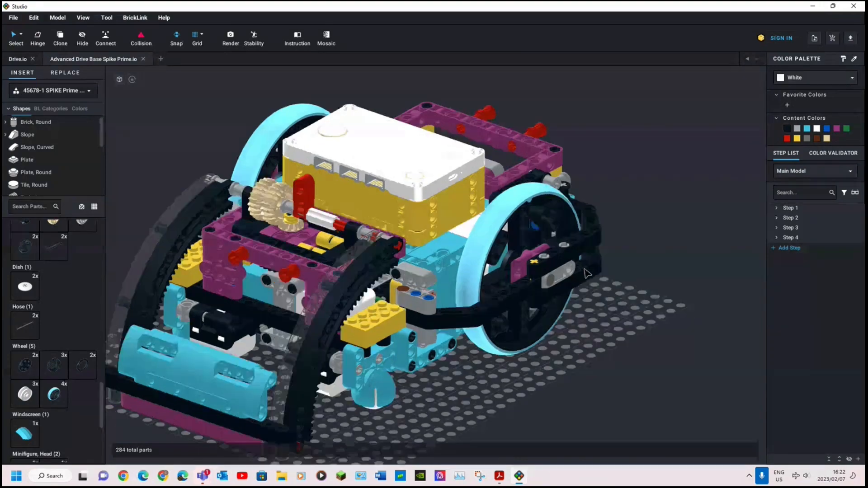
scroll(587, 274, "down", 3)
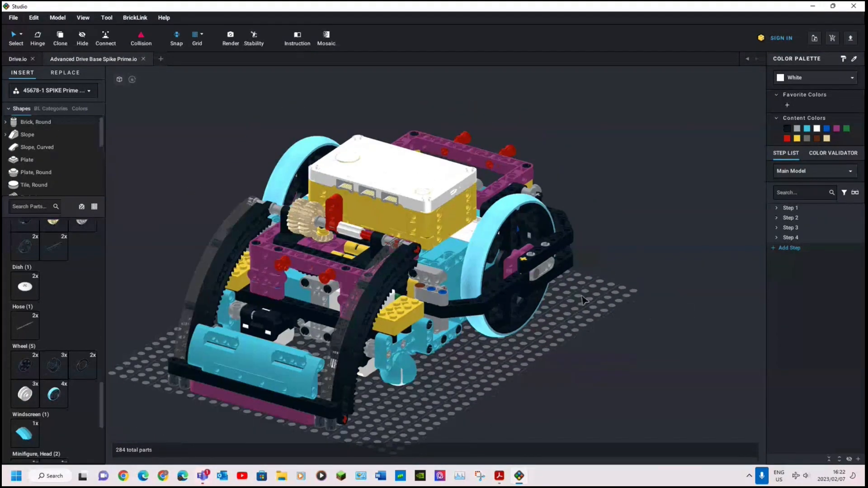
right_click_drag(585, 296, 600, 297)
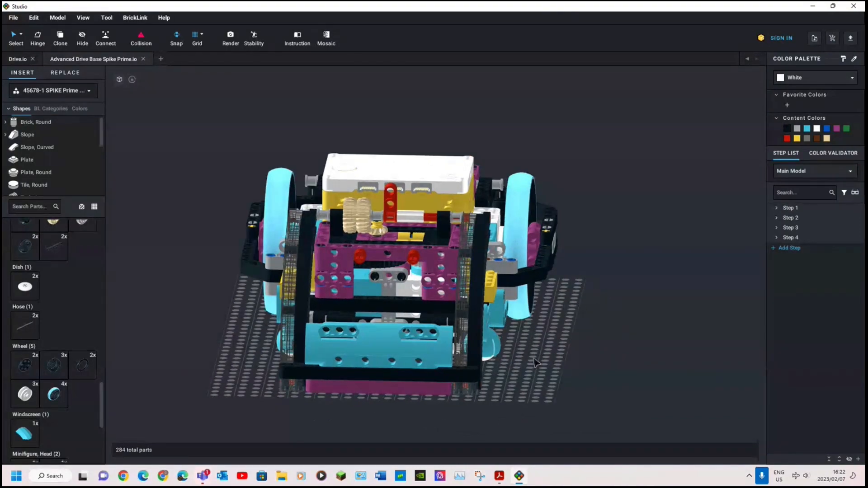
right_click_drag(535, 364, 520, 374)
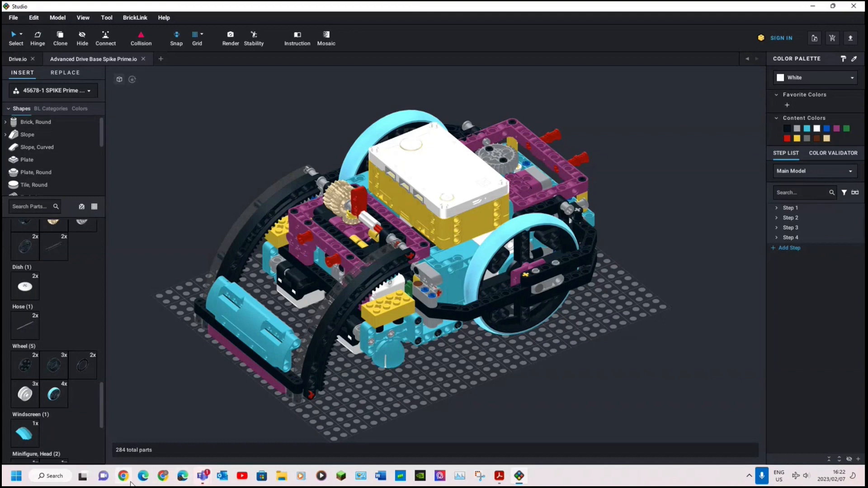
Import official LEGO set 45678-1 as a custom palette, including minifig and extra parts, and check the palette list
left_click(43, 93)
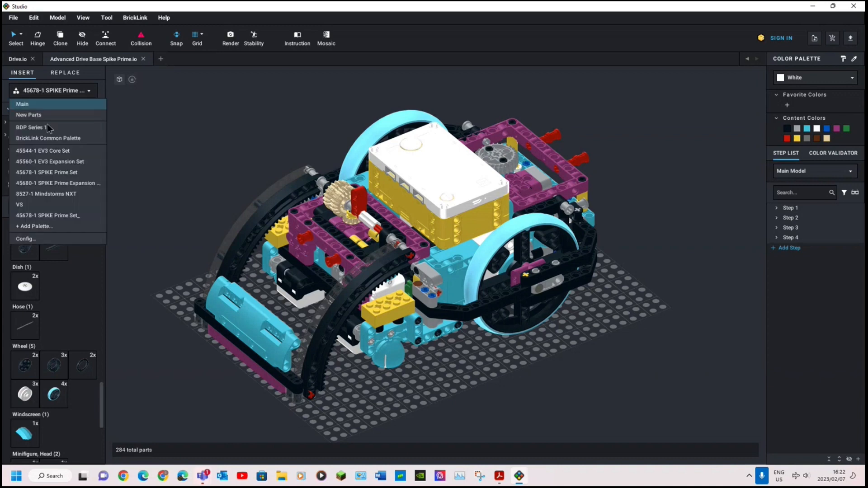
left_click(31, 242)
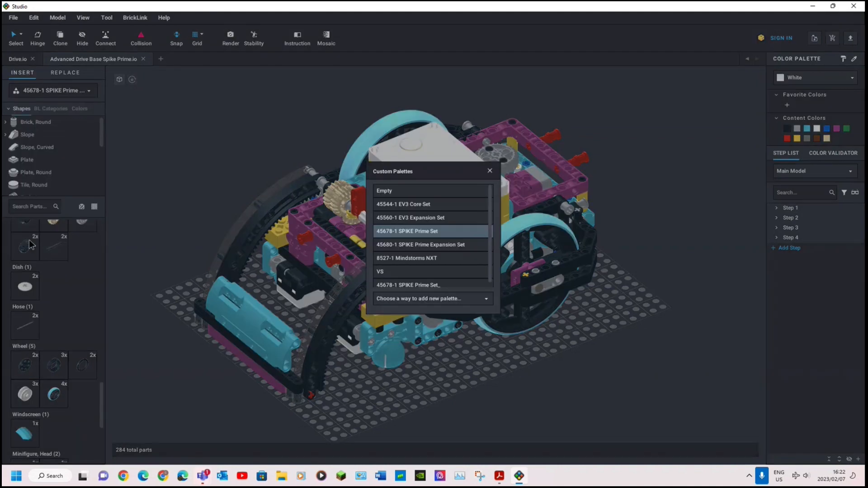
left_click(418, 299)
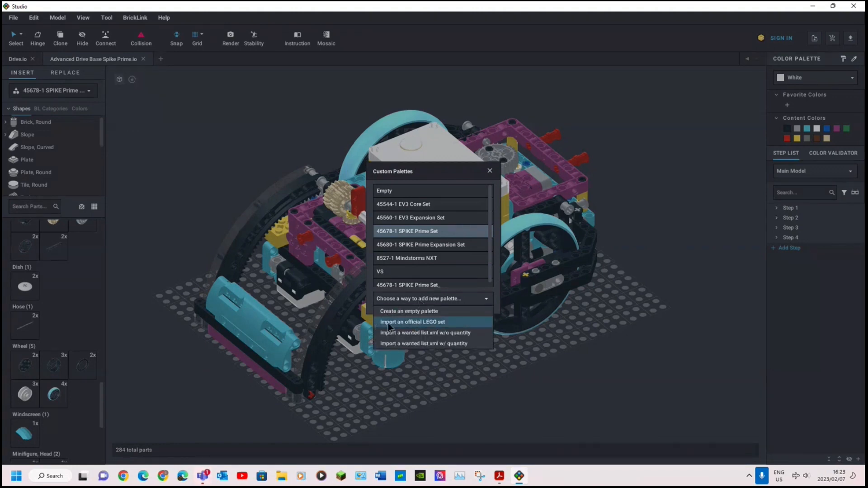
left_click(431, 321)
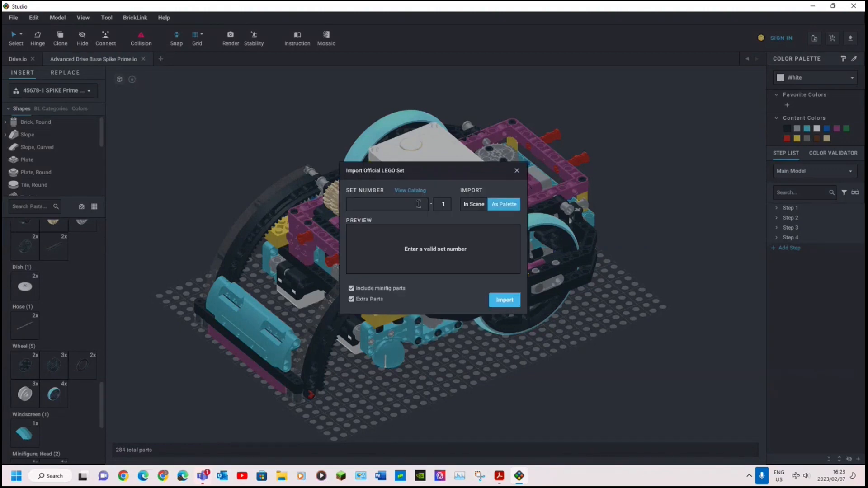
type("45678")
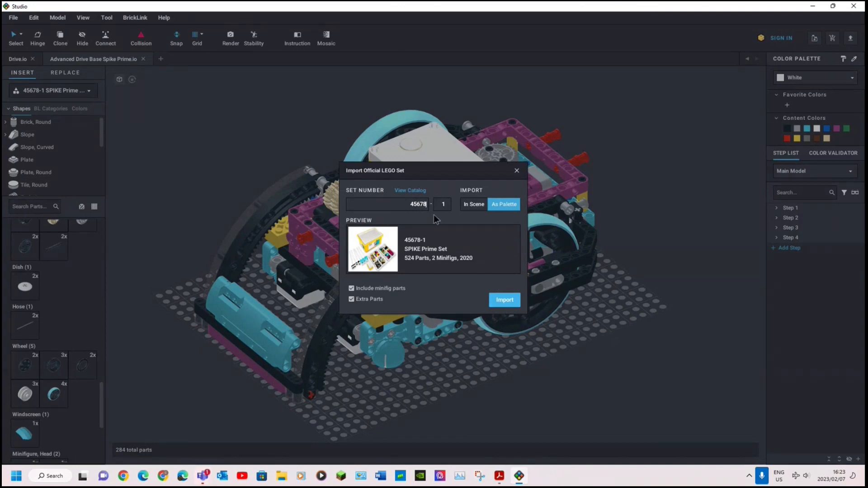
left_click(503, 302)
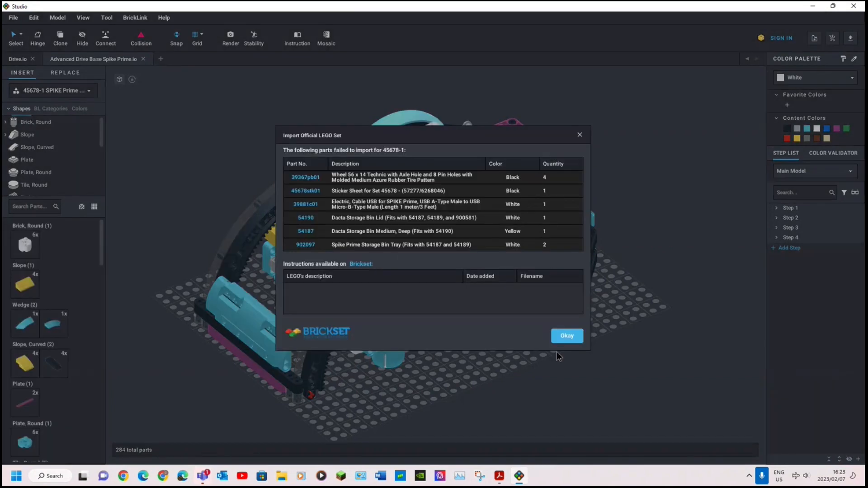
left_click(566, 335)
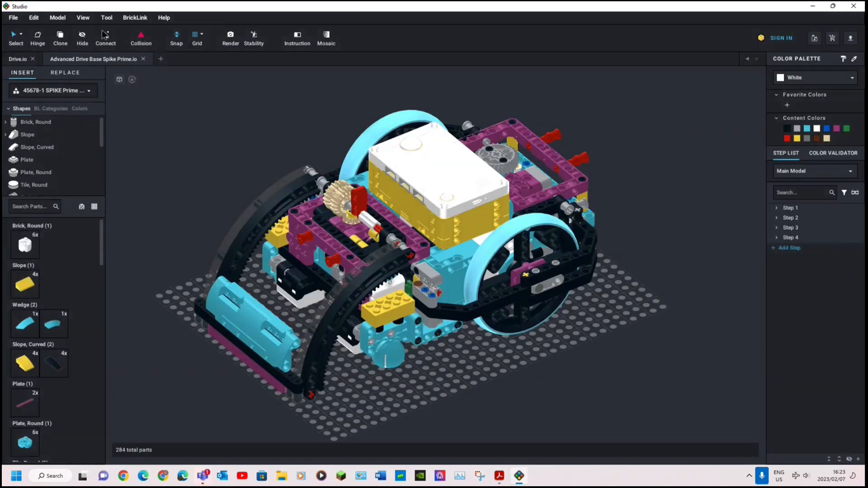
left_click(79, 93)
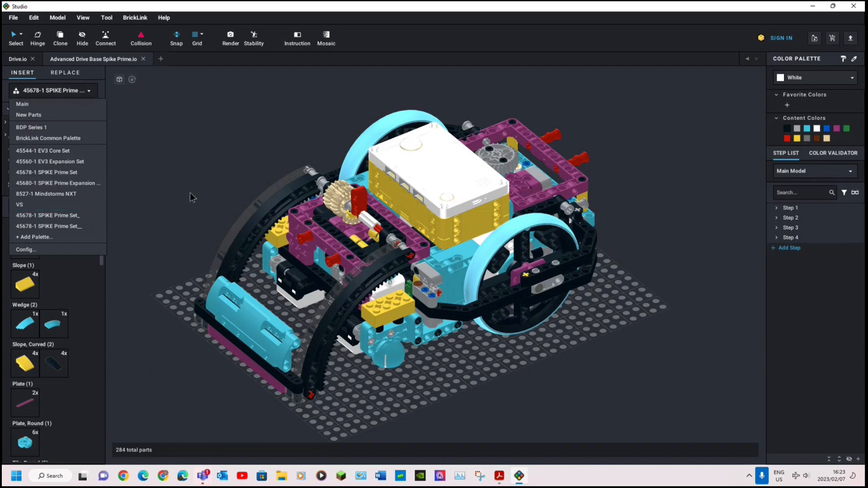
left_click(83, 226)
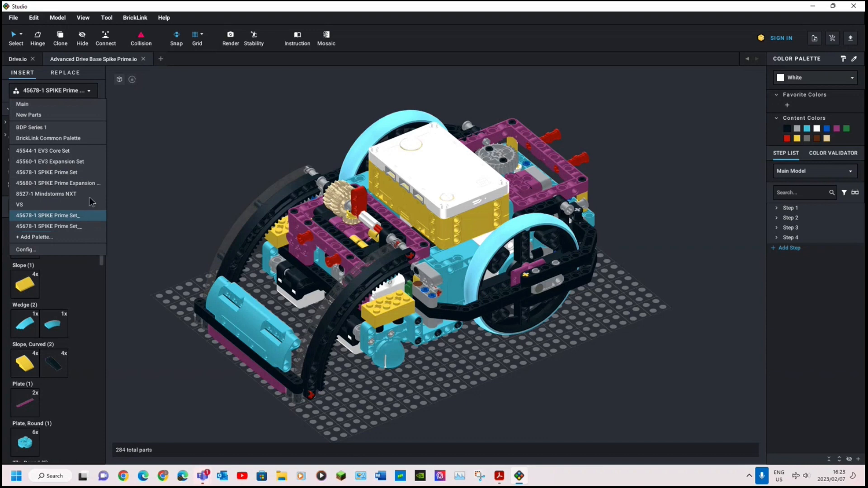
Open the recent Discovery.io model and close the Advanced Drive Base Spike Prime model
left_click(13, 17)
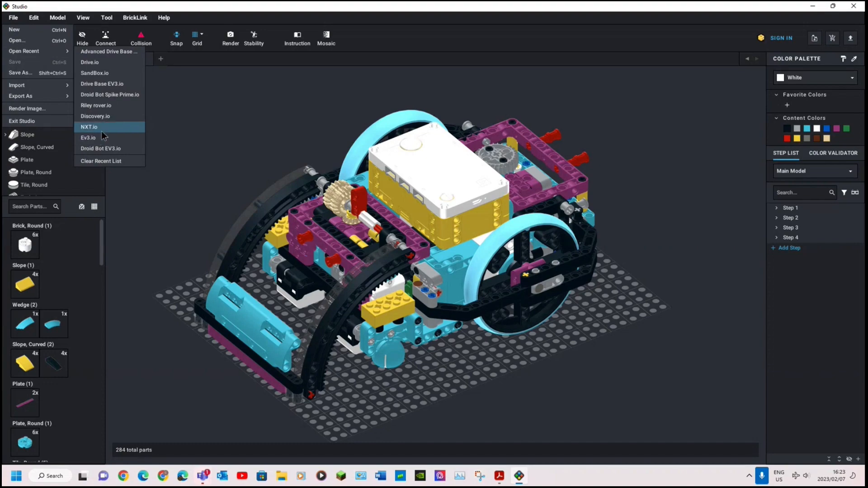
left_click(106, 118)
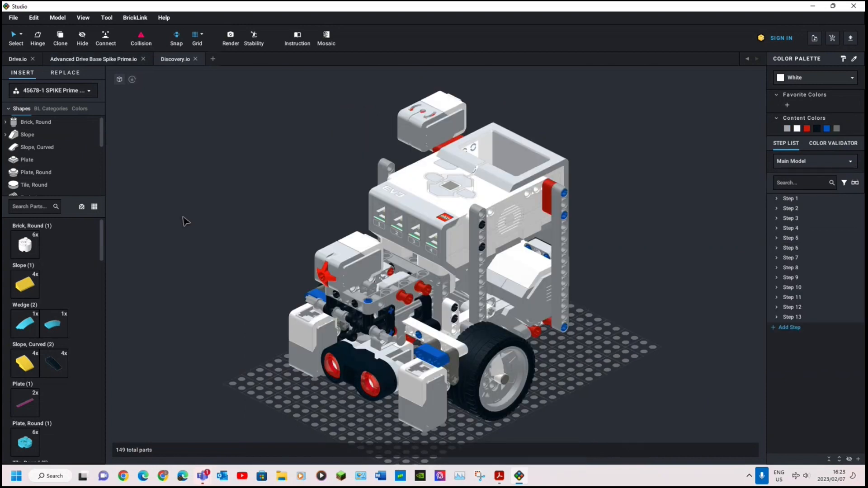
left_click(143, 59)
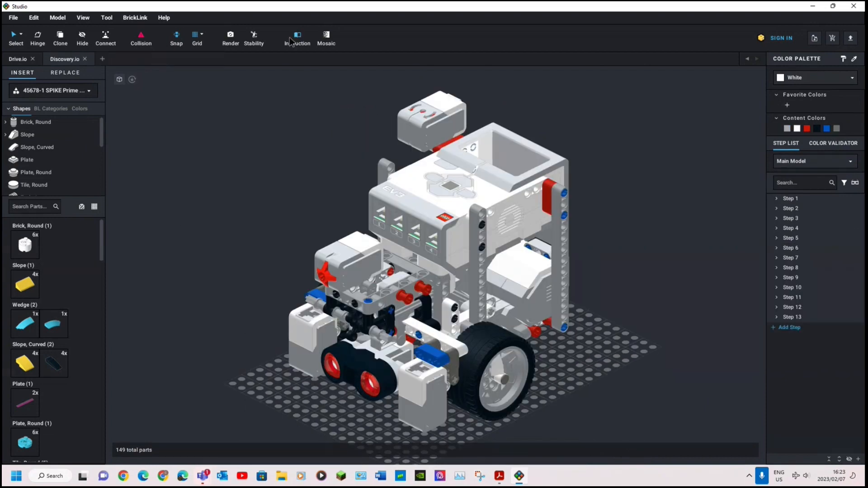
middle_click_drag(262, 162, 239, 143)
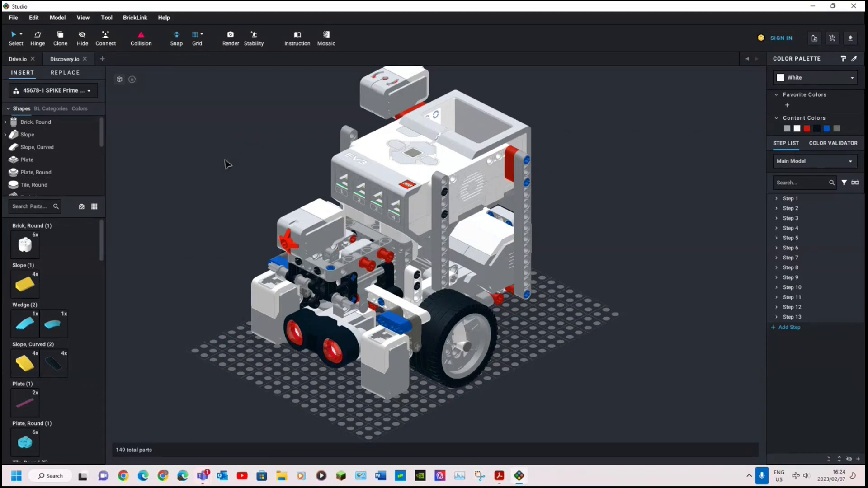
Open the recent NXT.io model and examine the robot from both sides
left_click(13, 18)
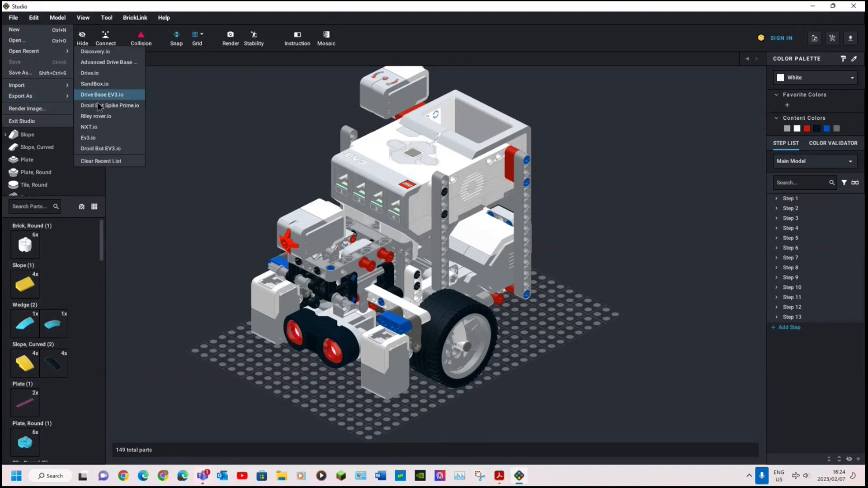
left_click(91, 138)
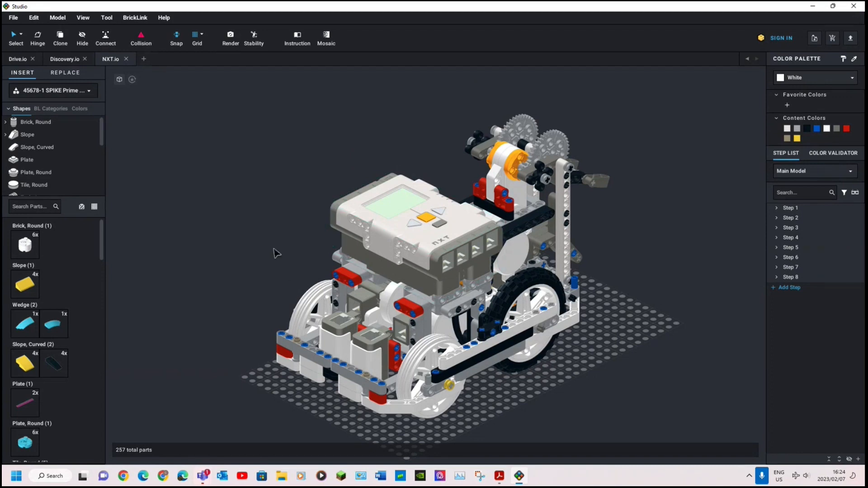
scroll(249, 242, "down", 3)
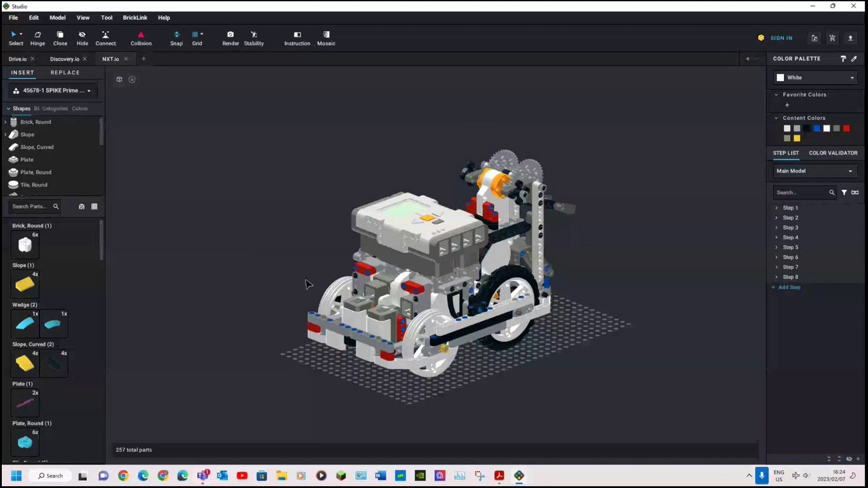
right_click_drag(302, 280, 295, 282)
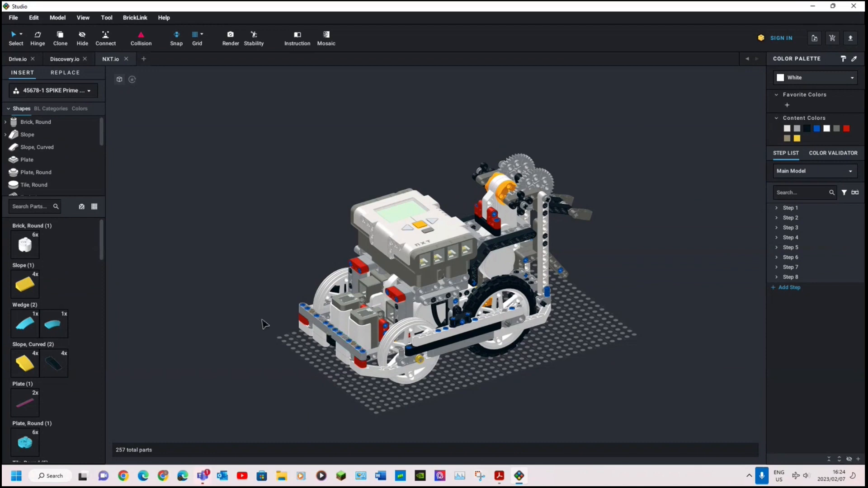
right_click_drag(264, 326, 325, 318)
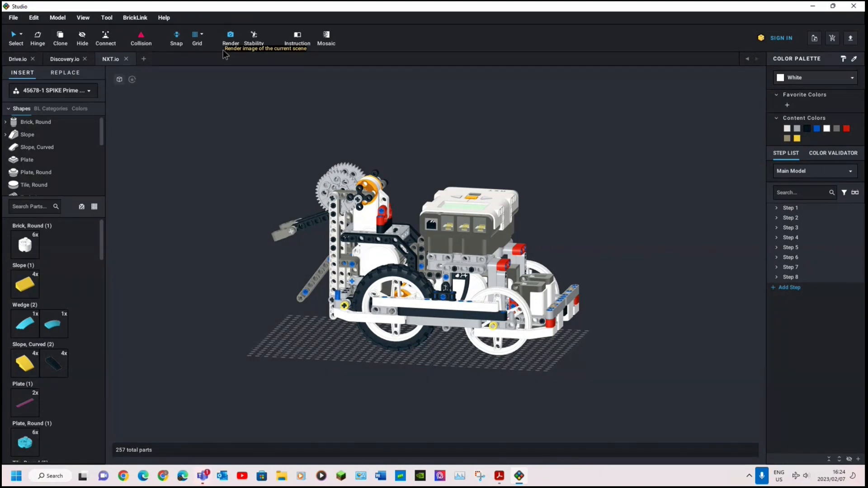
Run the Stability check on the NXT robot and view the flagged parts from the opposite side
left_click(254, 39)
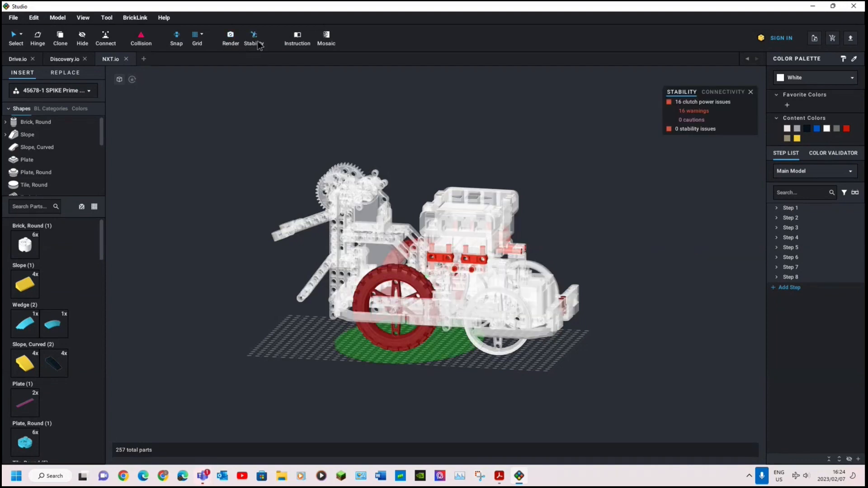
right_click_drag(553, 185, 413, 164)
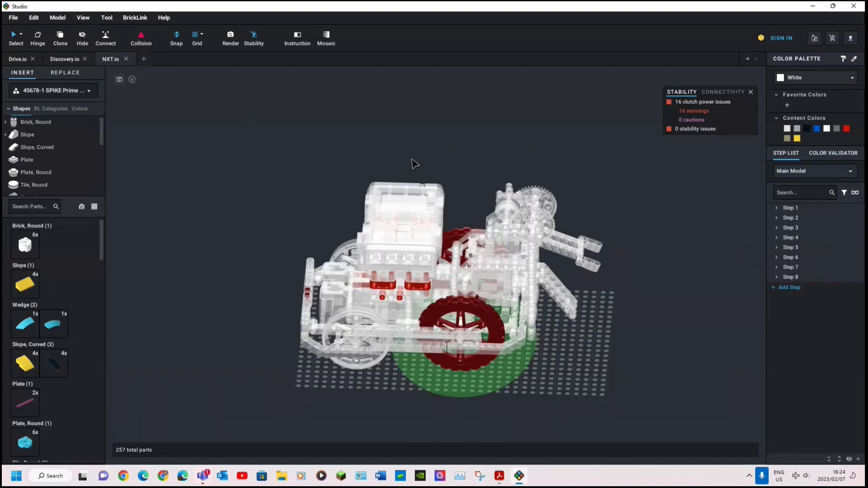
Run the Stability check on the Drive.io driving base and examine its flagged parts from several angles
left_click(23, 59)
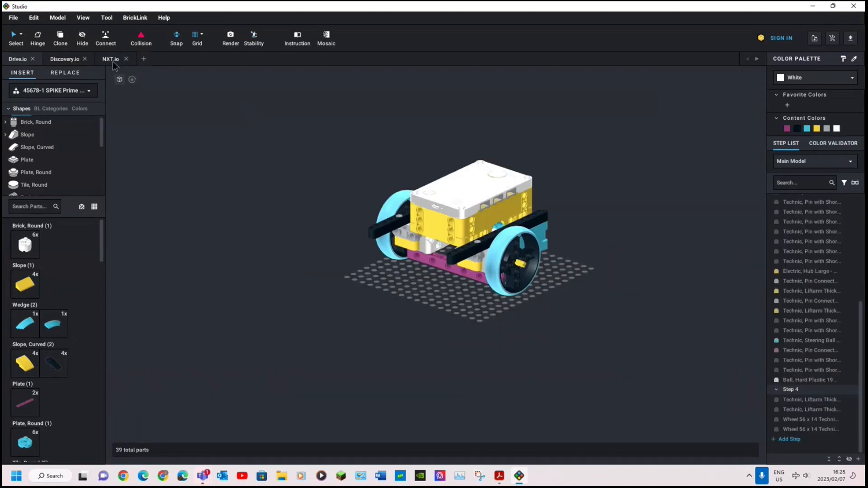
left_click(253, 39)
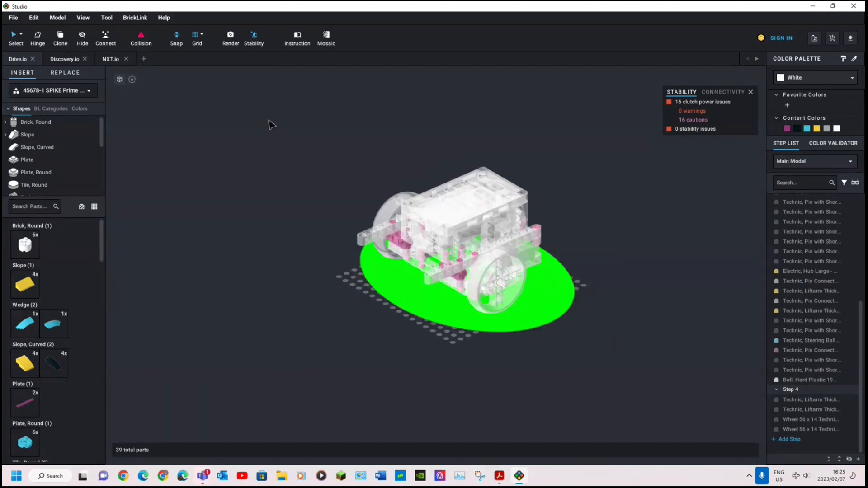
right_click_drag(269, 121, 266, 123)
scroll(656, 194, "up", 5)
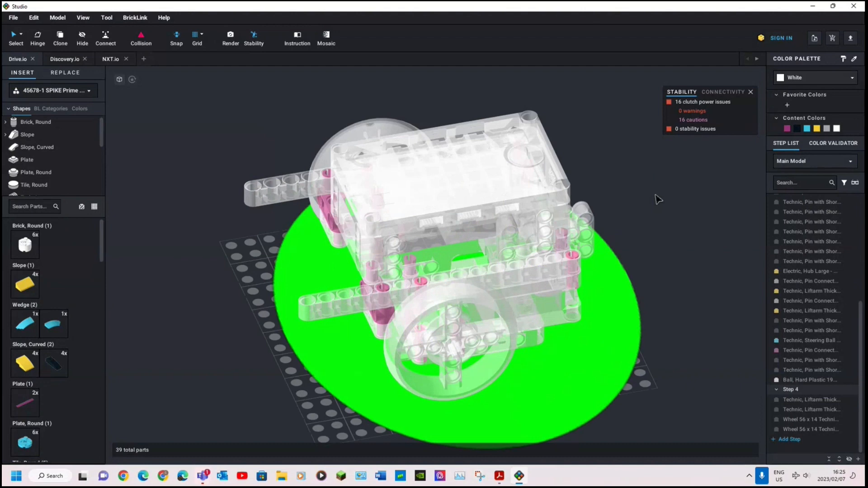
middle_click_drag(665, 173, 549, 134)
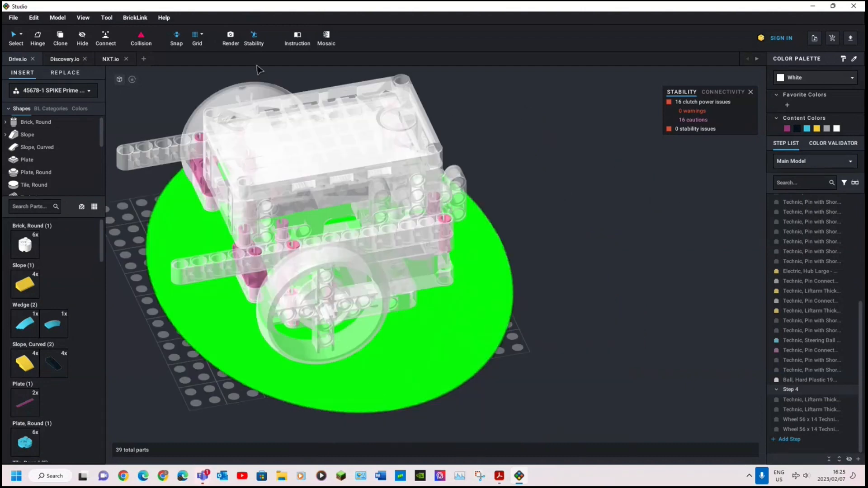
right_click_drag(202, 80, 221, 51)
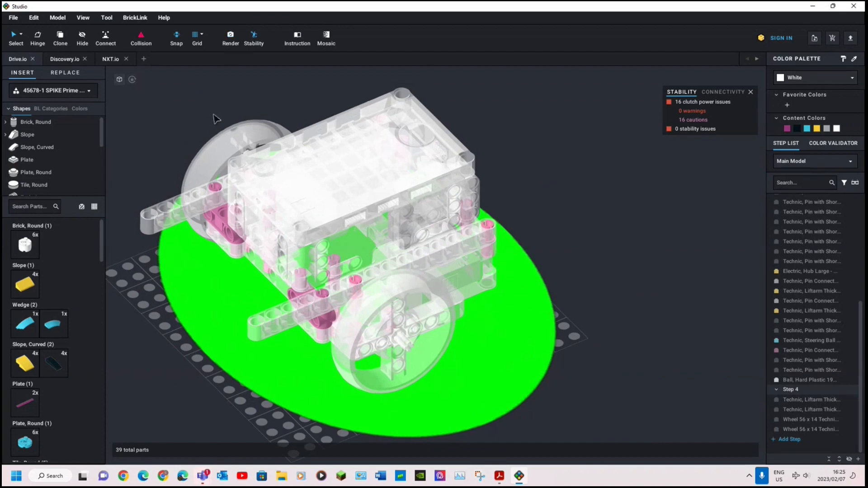
middle_click_drag(213, 112, 312, 130)
right_click_drag(313, 130, 297, 210)
scroll(313, 158, "down", 5)
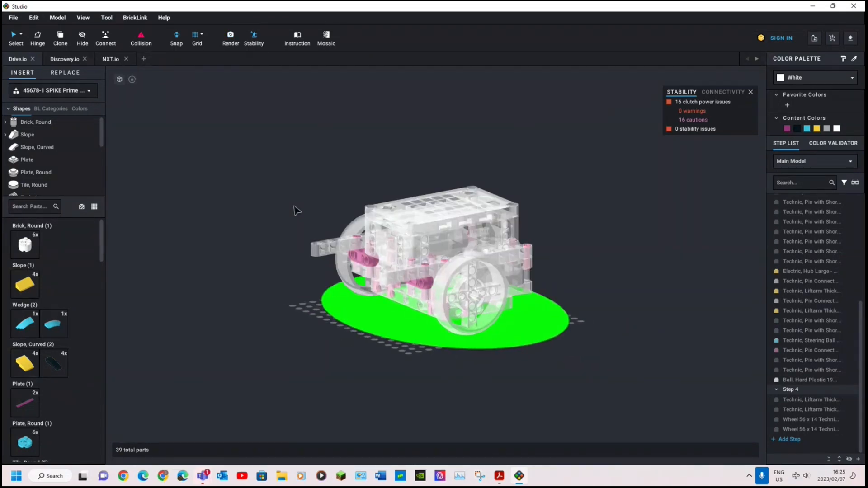
scroll(302, 239, "up", 1)
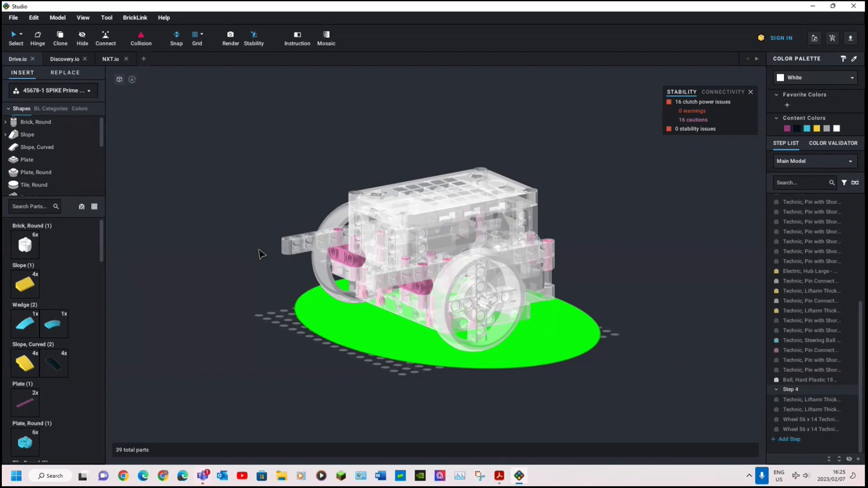
right_click_drag(267, 250, 277, 246)
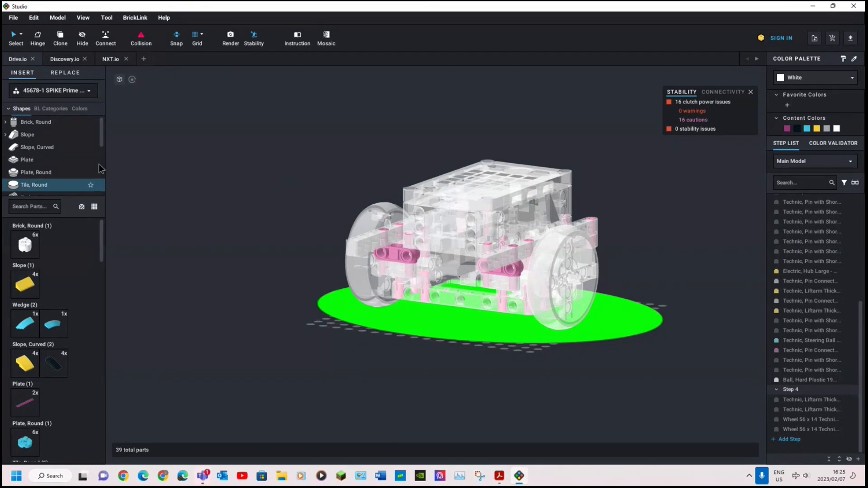
Review the list of available palettes and turn off the Stability check on the driving base
left_click(51, 92)
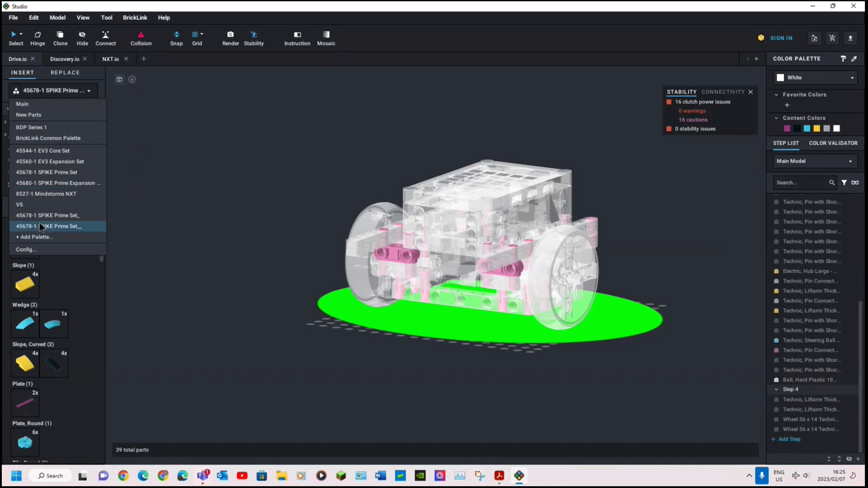
left_click(194, 215)
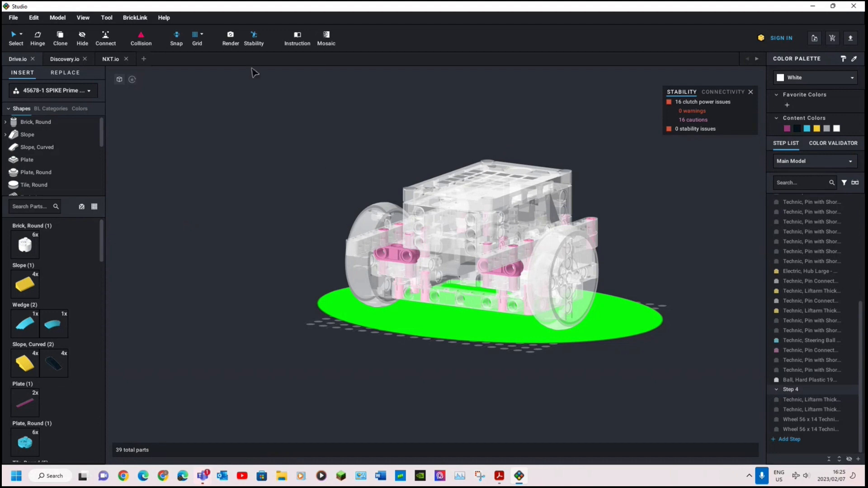
left_click(250, 45)
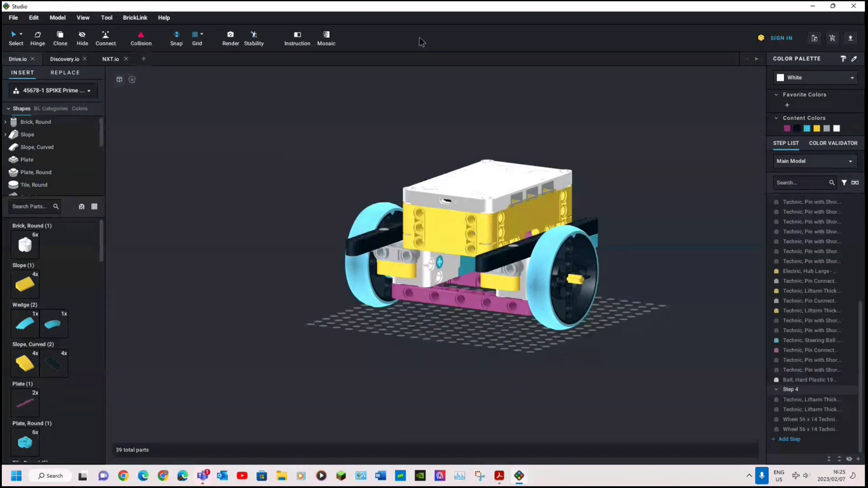
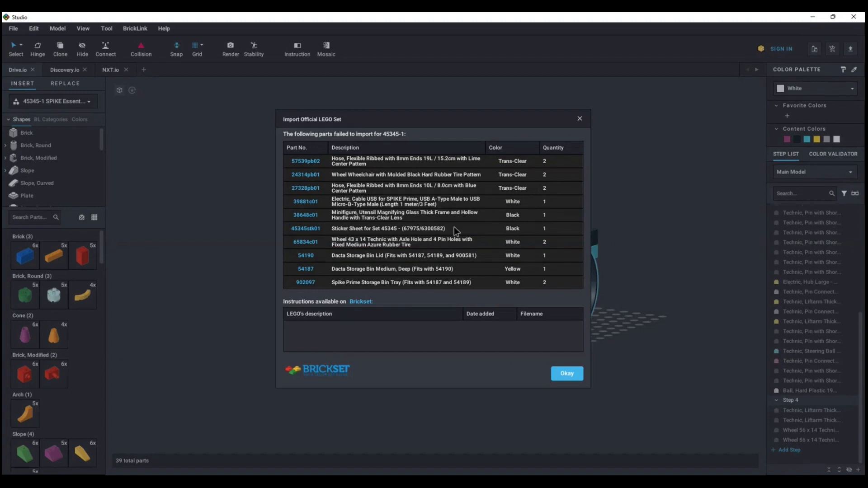
Dismiss the failed-parts report for set 45345-1 and start a new empty model
left_click(567, 374)
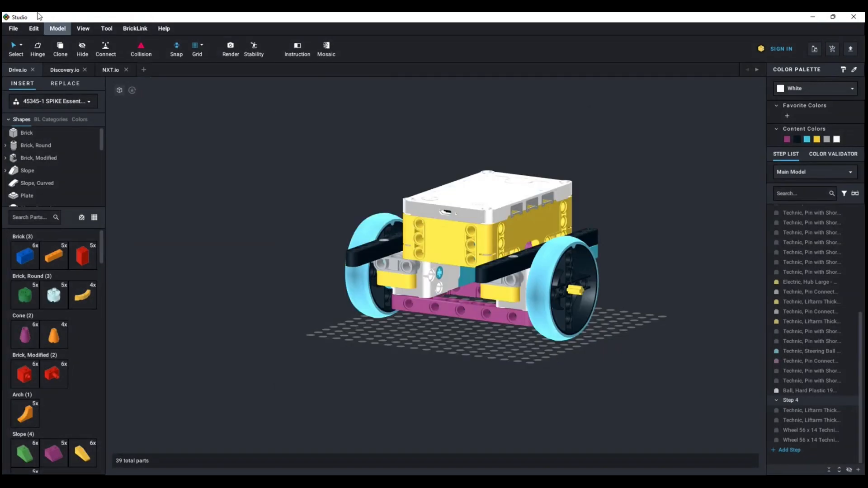
left_click(144, 70)
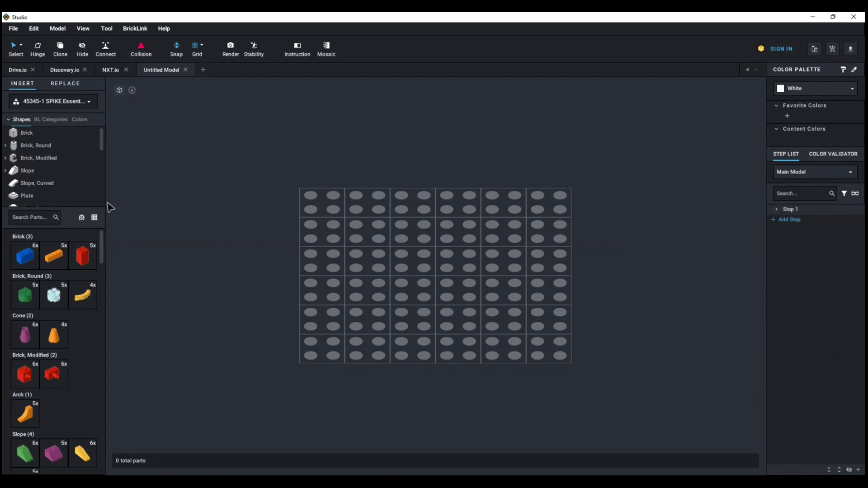
Widen the 45345-1 SPIKE Essential Set parts palette and show its parts as large thumbnails with names
left_click_drag(108, 218, 414, 234)
left_click(398, 219)
left_click(398, 218)
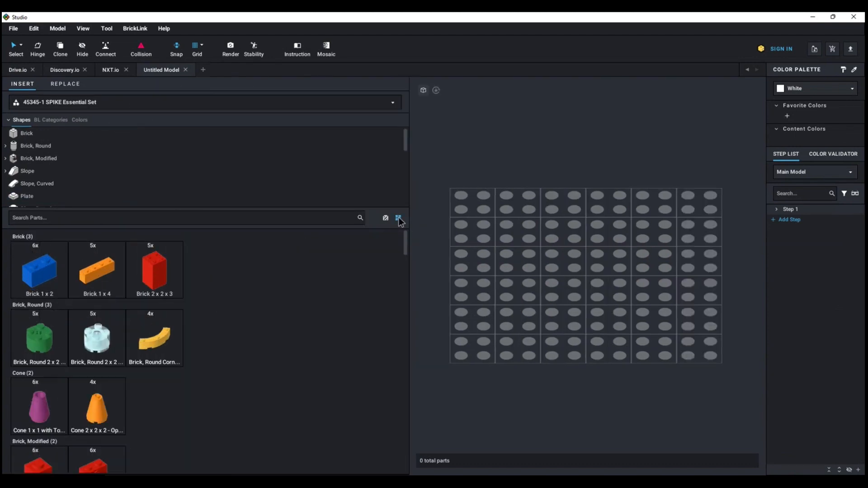
left_click(398, 218)
left_click(398, 218)
left_click(398, 218)
Place a white Plate 16 x 16 from the SPIKE Essential Set palette on the grid
scroll(211, 318, "down", 3)
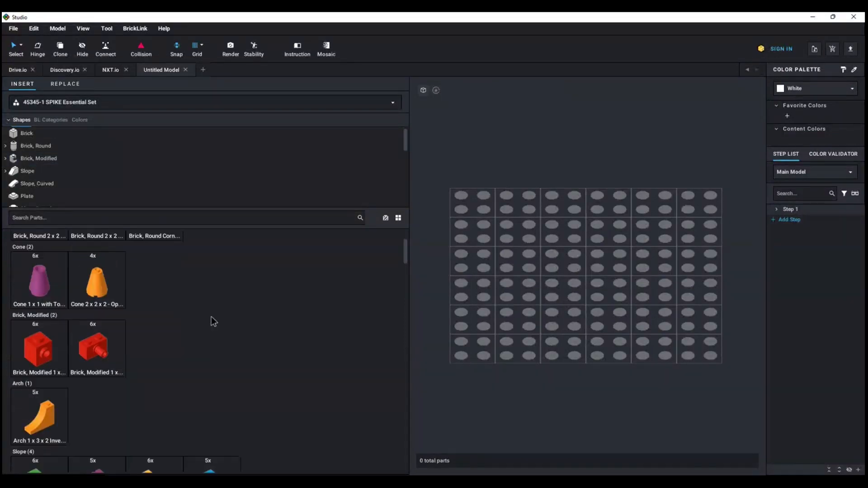
scroll(210, 319, "down", 5)
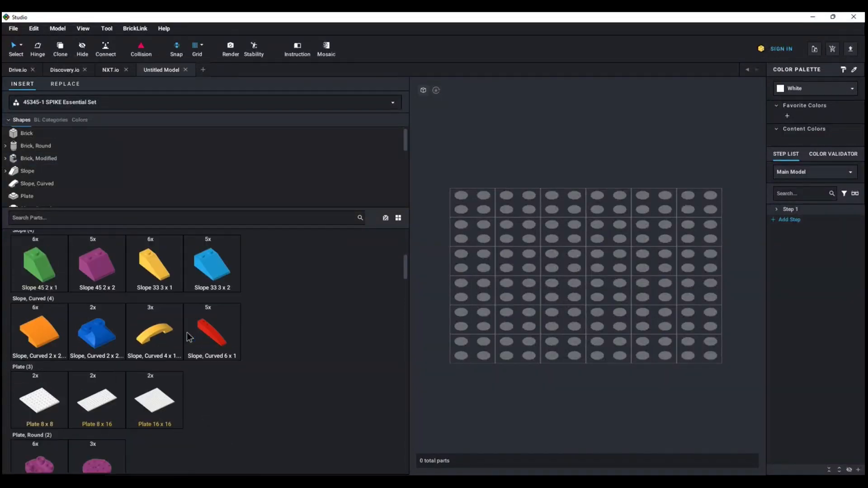
scroll(188, 336, "down", 3)
left_click_drag(157, 303, 624, 258)
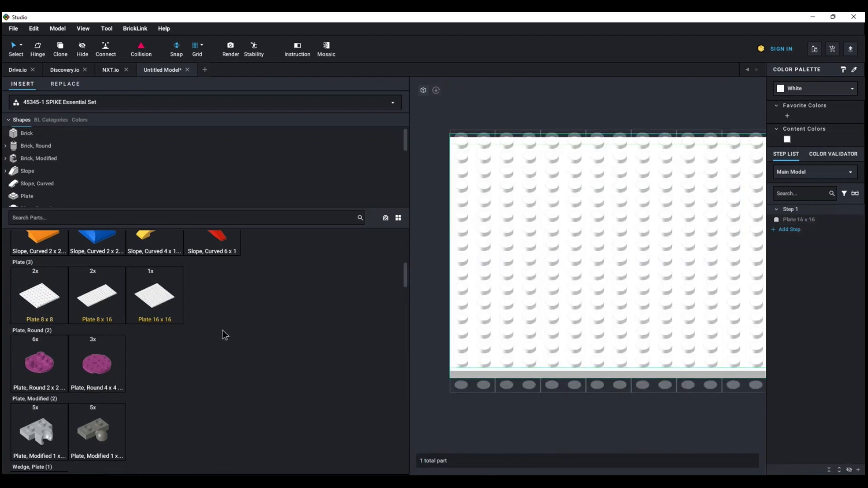
Add a magenta round 4 x 4 plate near the white plate's back corner and a round 2 x 2 plate around its middle
scroll(355, 344, "down", 1)
scroll(469, 358, "down", 3)
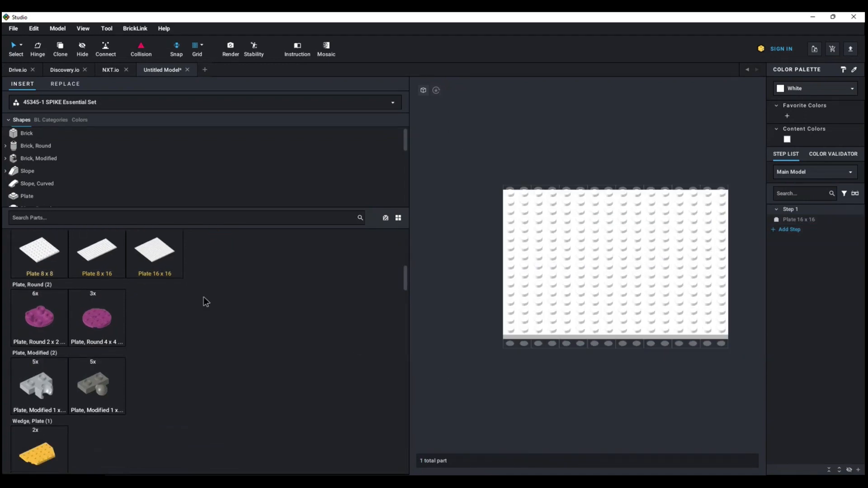
left_click_drag(104, 319, 545, 204)
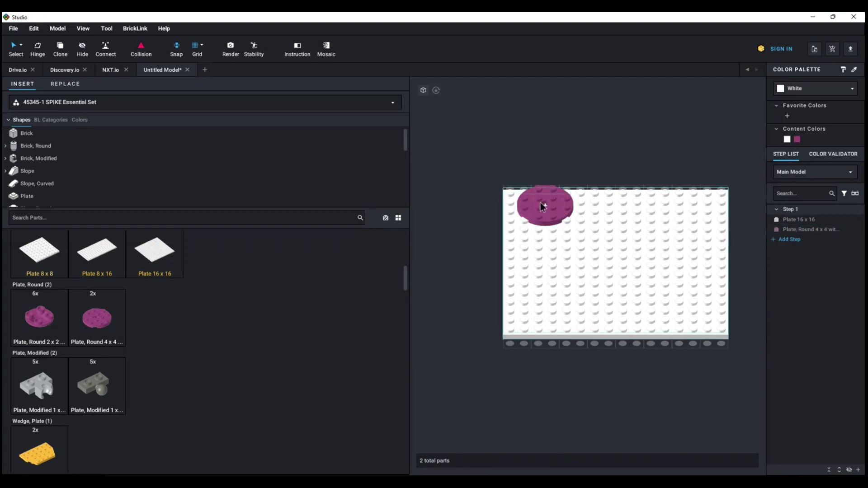
left_click_drag(49, 312, 607, 281)
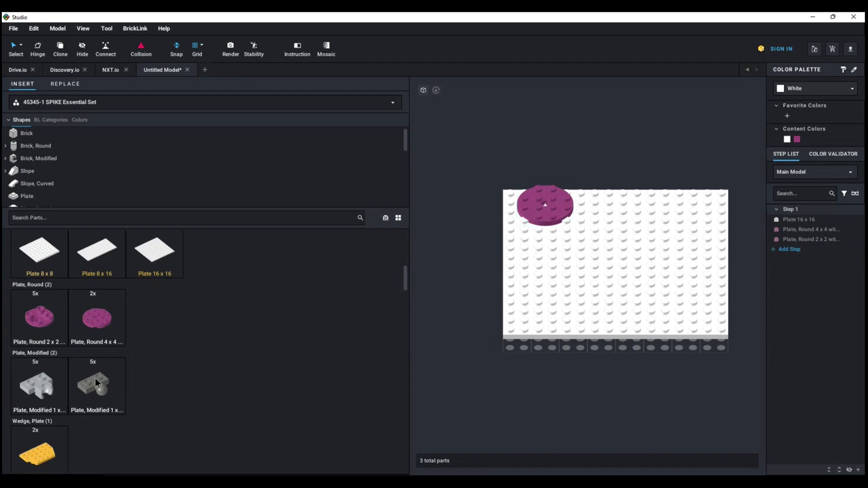
Add a 1 x 2 tow ball plate at the white plate's front edge and a Technic Brick 1 x 12 across its middle
left_click_drag(101, 392, 531, 304)
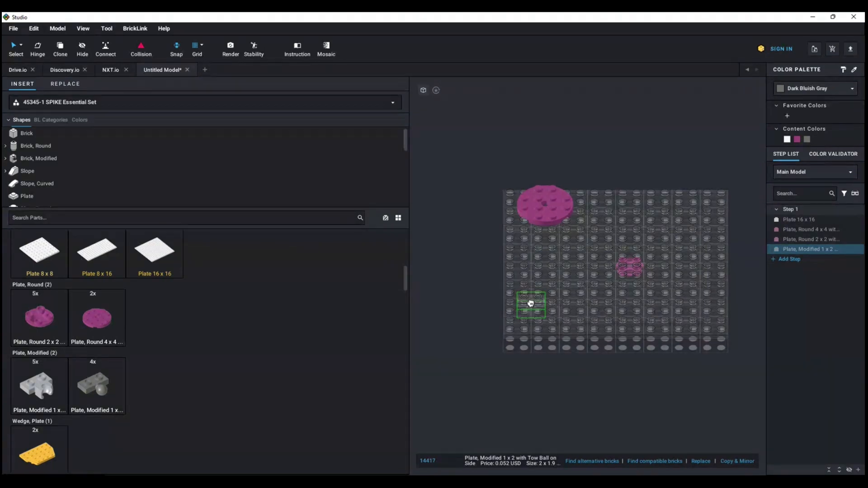
left_click_drag(531, 303, 674, 329)
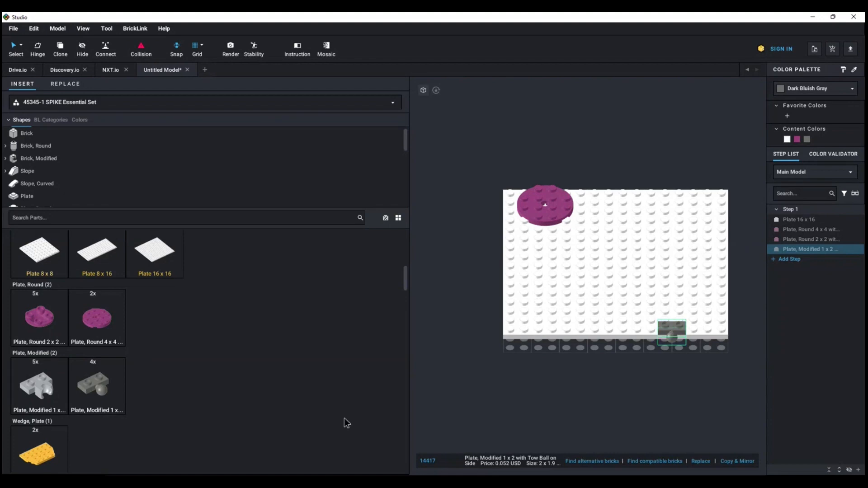
scroll(300, 416, "down", 3)
scroll(272, 435, "down", 5)
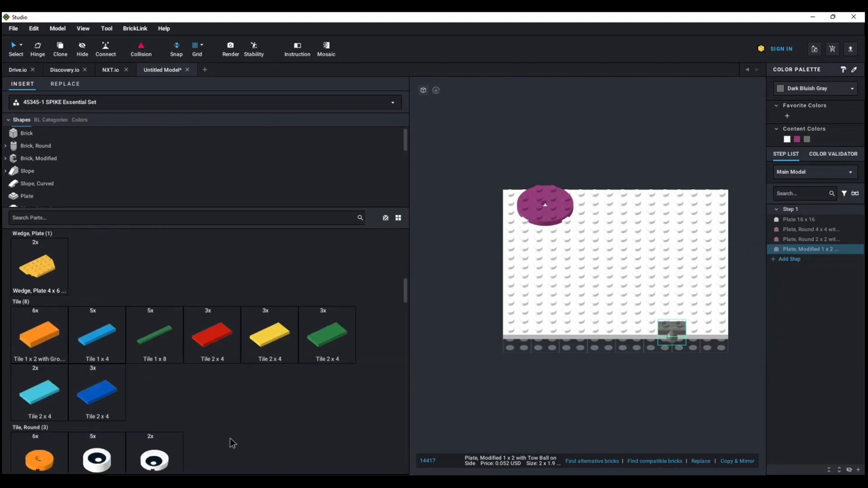
scroll(244, 421, "down", 5)
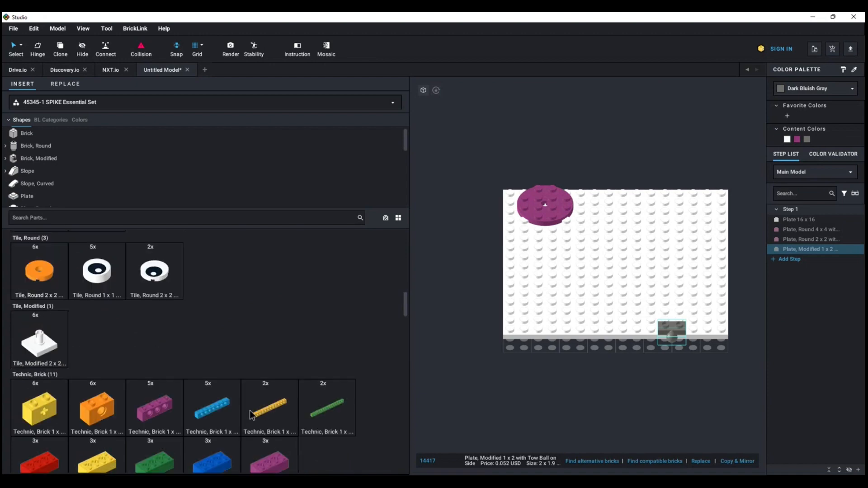
left_click_drag(260, 256, 631, 254)
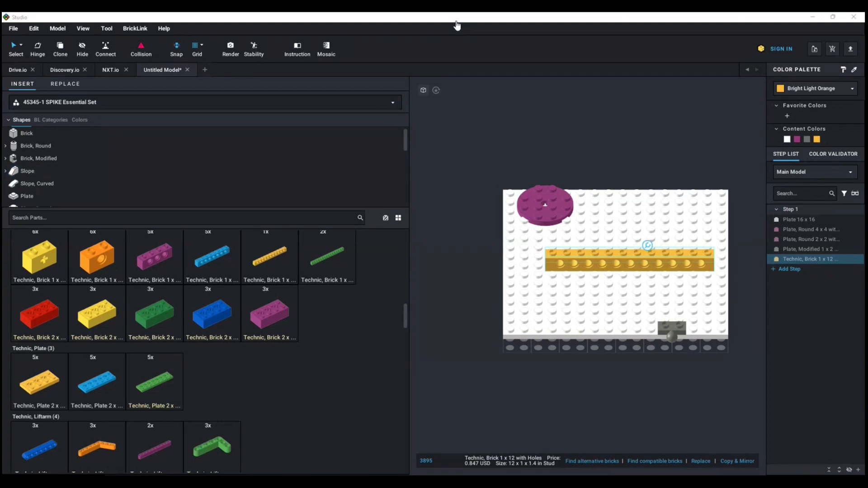
Browse the palette's part categories and delete all parts from the new model
left_click(353, 197)
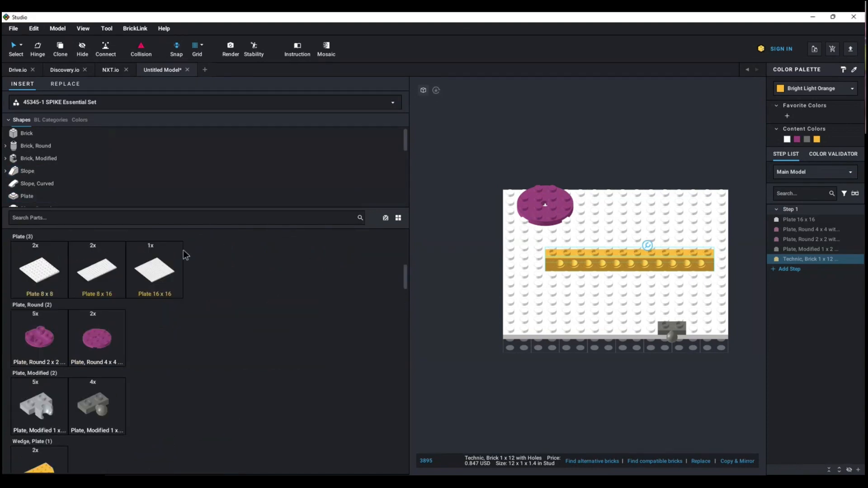
scroll(145, 185, "down", 10)
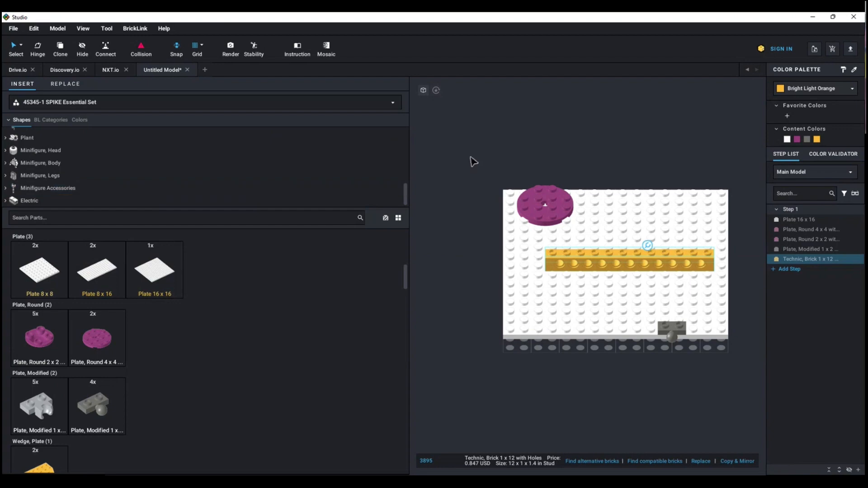
key("ctrl+a")
key("Delete")
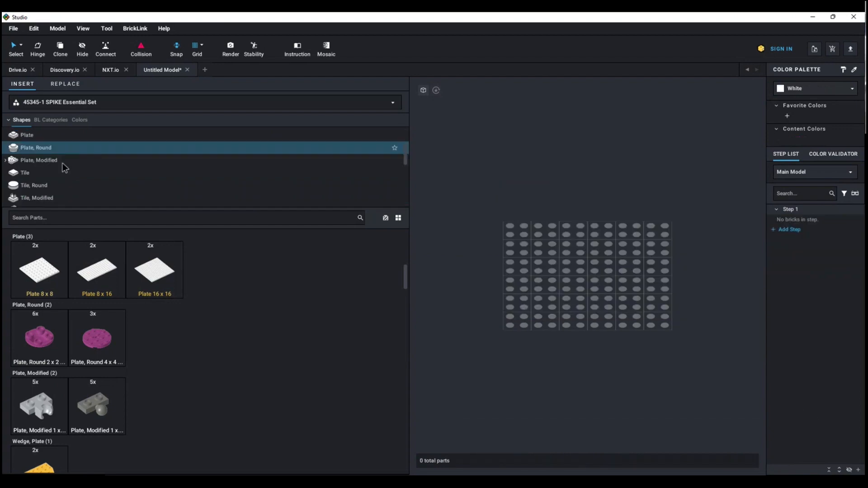
Find the Electric parts and place two small angular SPIKE motors apart on the grid
scroll(45, 194, "down", 10)
left_click(43, 201)
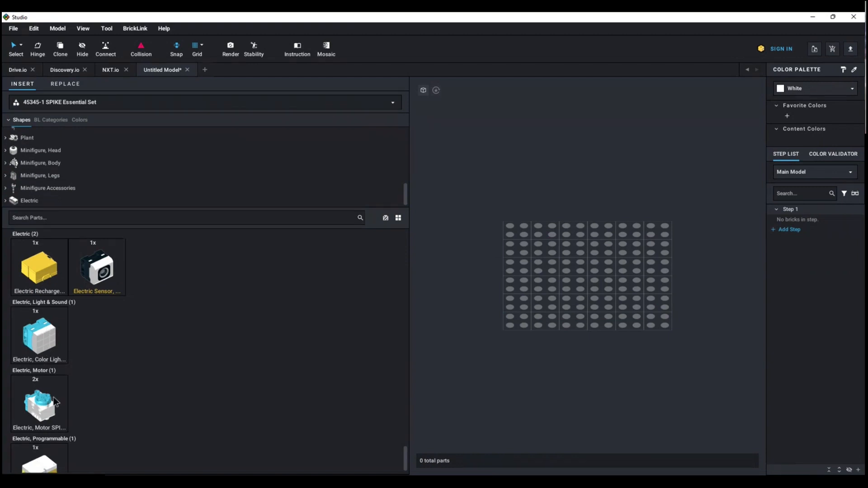
left_click_drag(64, 389, 528, 268)
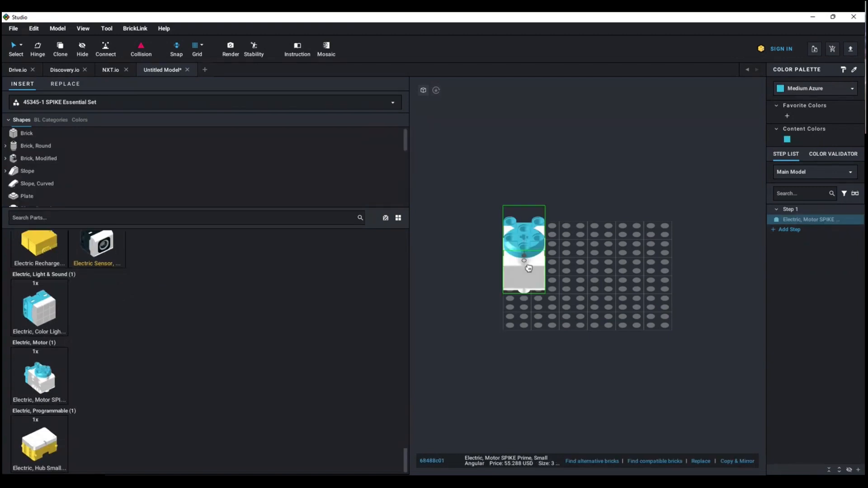
left_click_drag(34, 389, 646, 266)
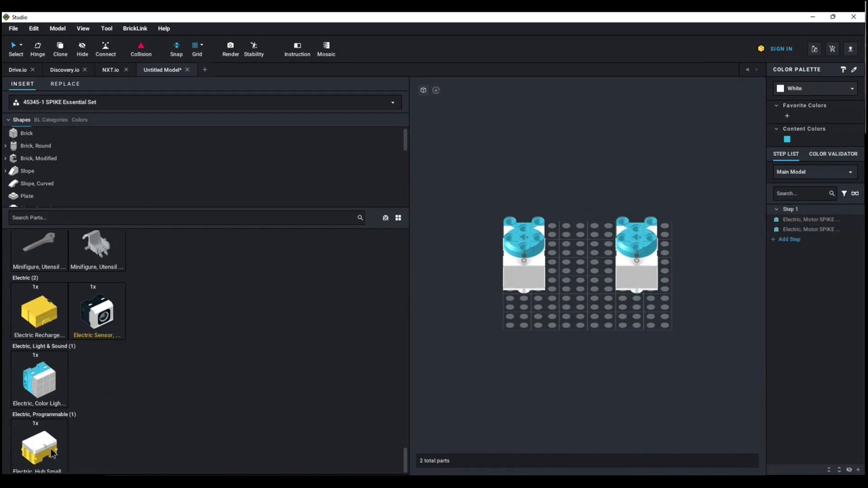
Place the small hub in front of the motors, fit its rechargeable battery and add the color sensor beside it
left_click_drag(30, 452, 581, 317)
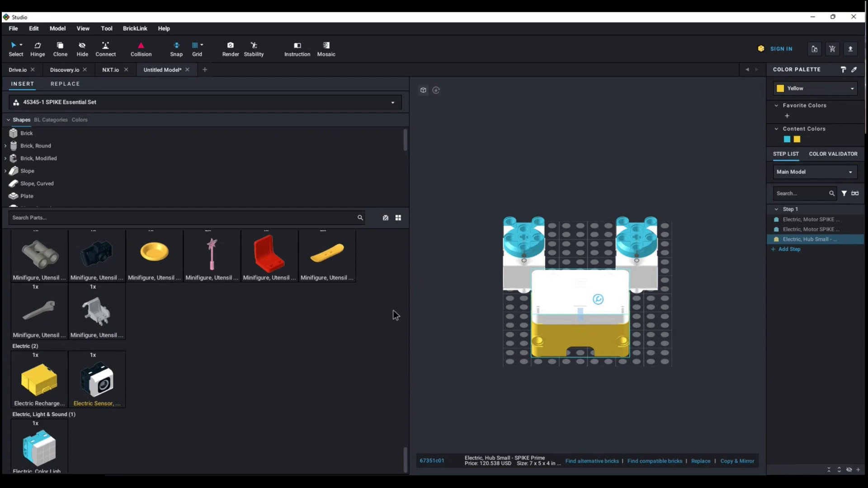
left_click_drag(408, 316, 267, 328)
left_click_drag(39, 393, 511, 343)
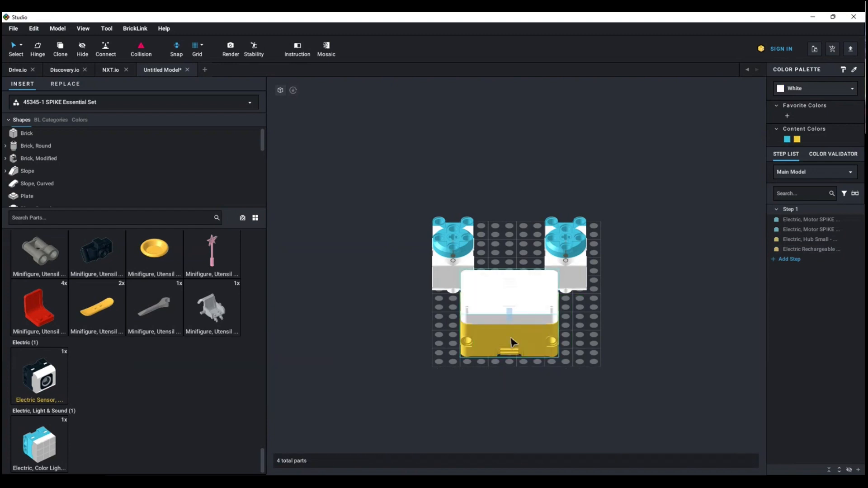
left_click_drag(41, 389, 401, 326)
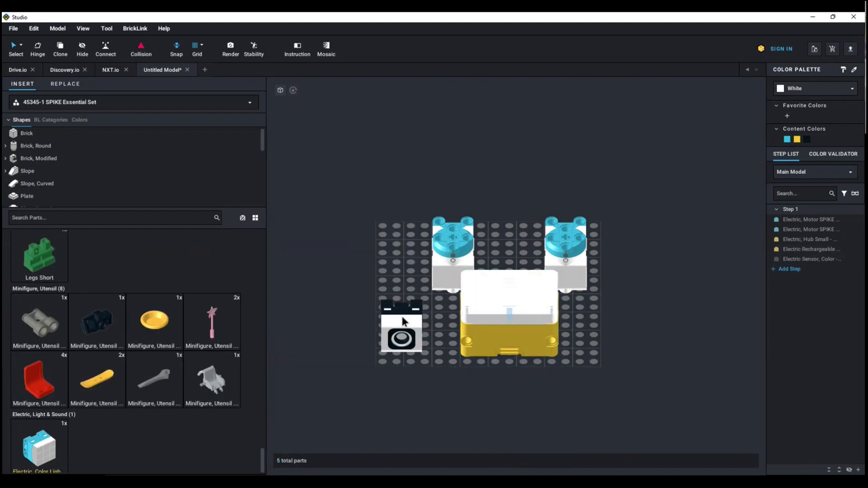
Place the color light matrix beside the hub and the dark purple minifigure legs at the grid's back corner
left_click_drag(39, 448, 607, 313)
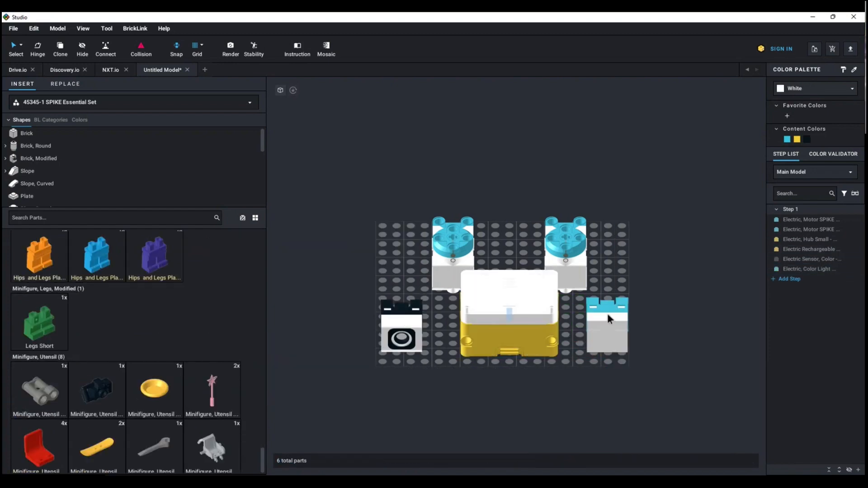
scroll(163, 335, "up", 4)
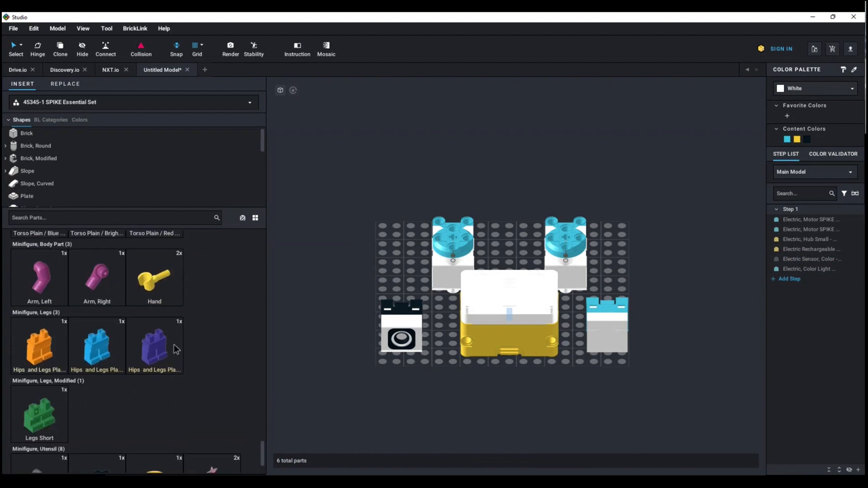
left_click_drag(176, 350, 375, 222)
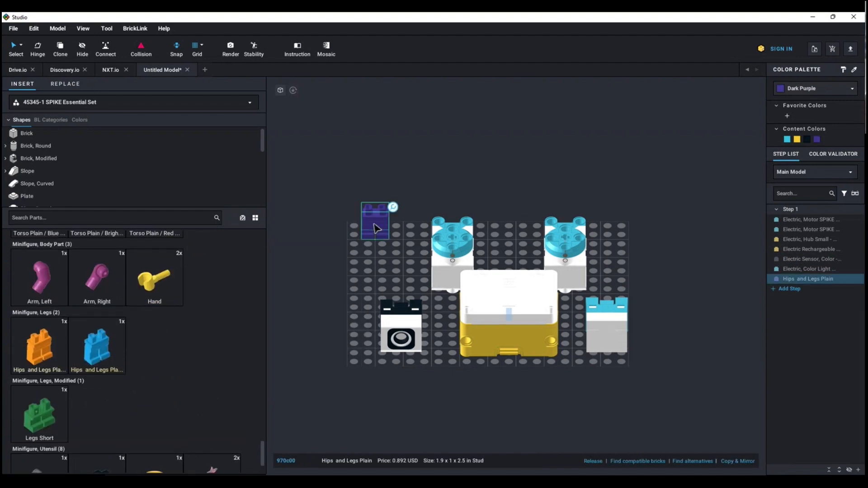
Complete the minifigure with the blue-armed plain torso and the dual-sided huge grin head
scroll(53, 370, "up", 2)
left_click_drag(39, 324, 376, 212)
left_click(375, 230)
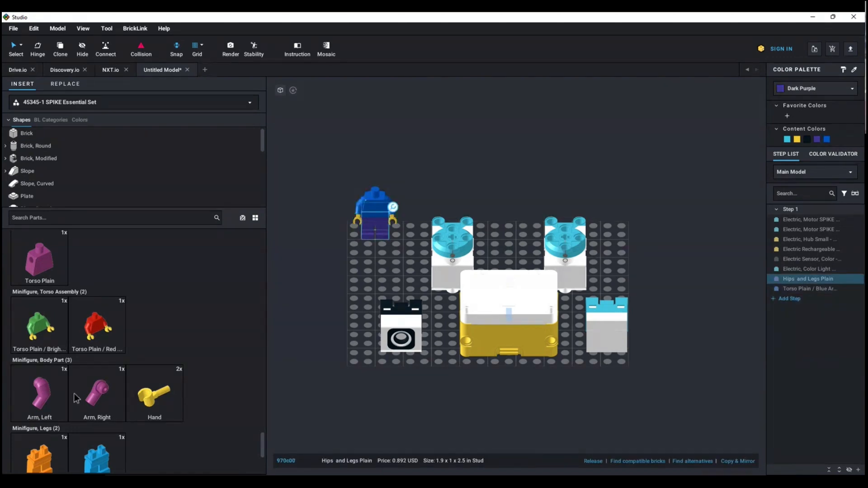
scroll(100, 384, "up", 3)
scroll(97, 381, "up", 1)
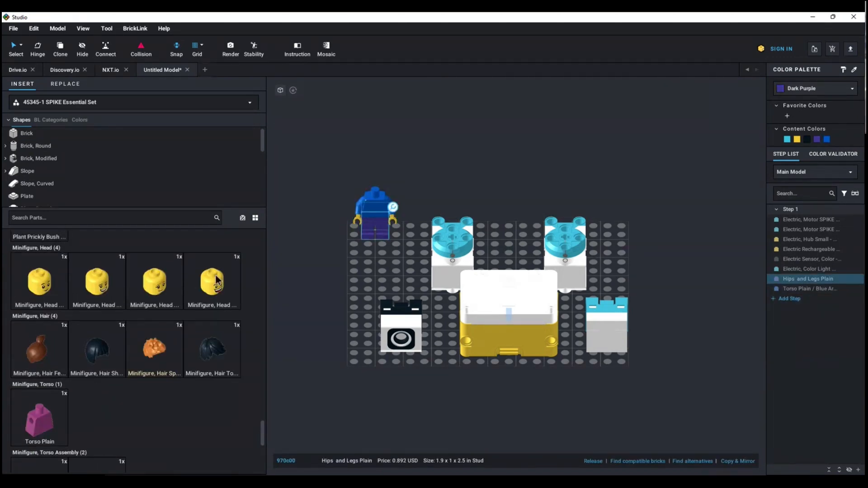
left_click_drag(215, 275, 375, 188)
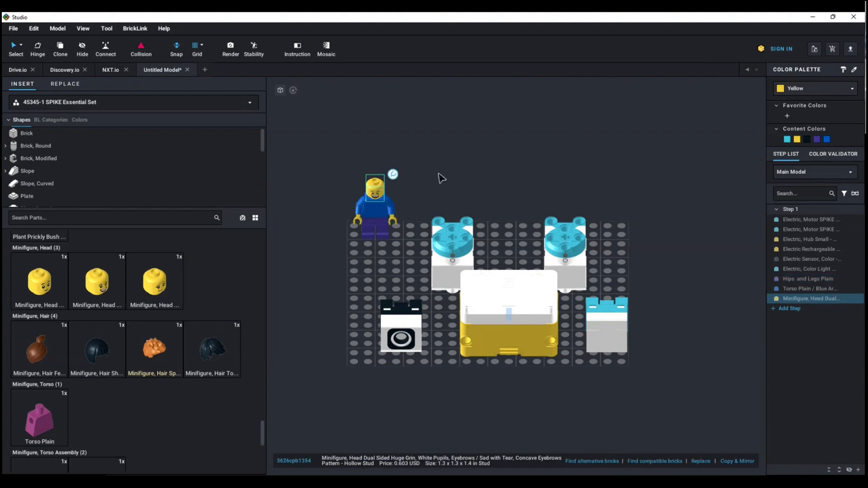
Recolor the minifigure's torso to Bright Light Yellow
left_click(843, 90)
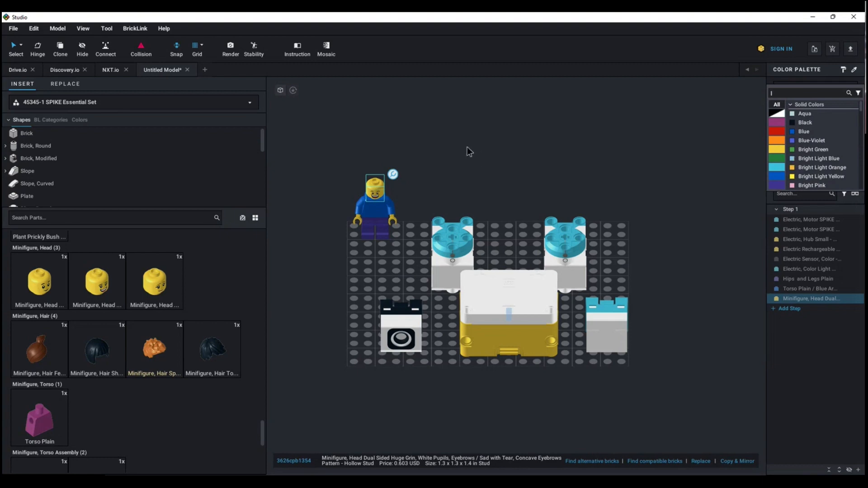
left_click(383, 205)
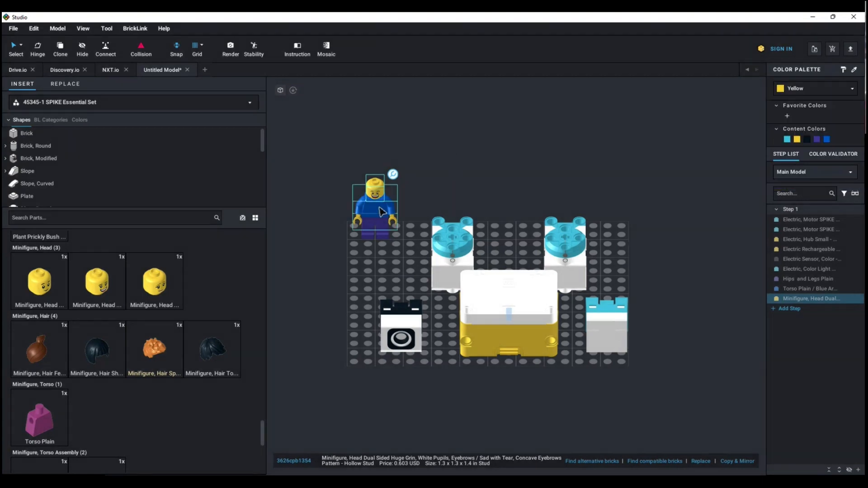
left_click(384, 205)
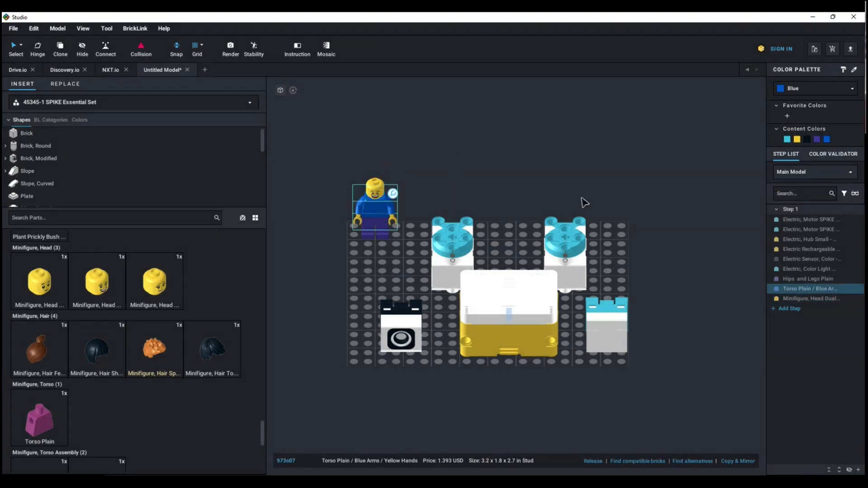
left_click(832, 89)
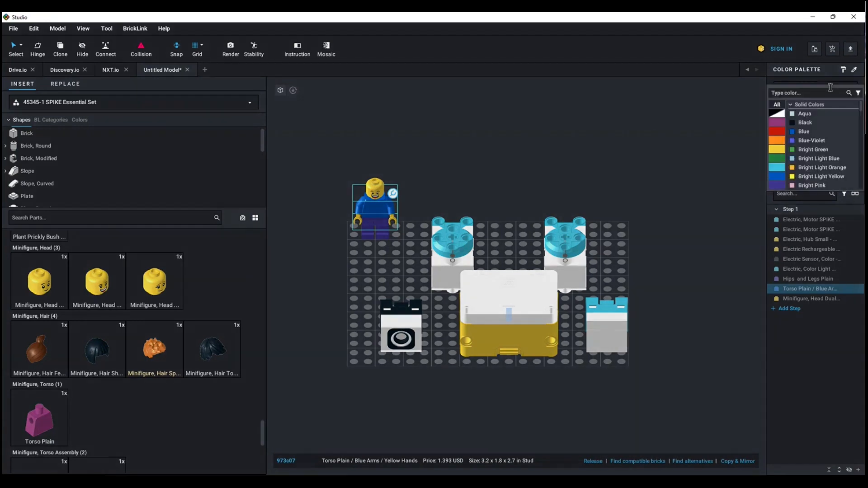
left_click(797, 177)
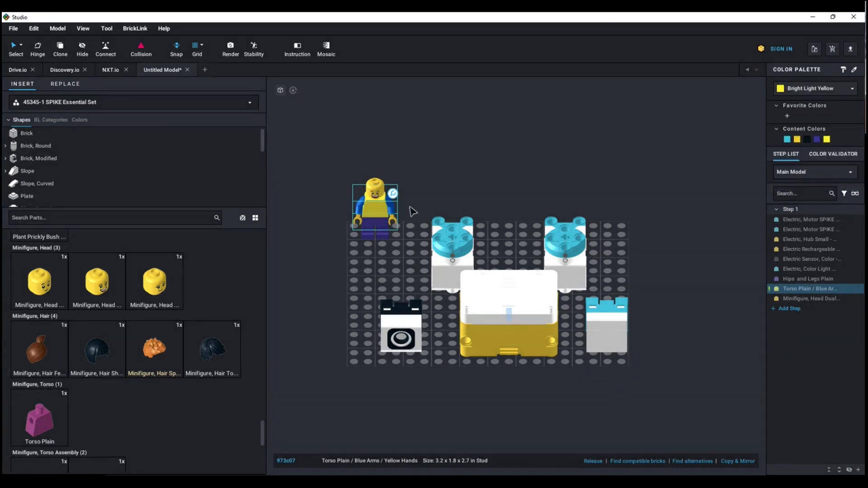
Recolor the minifigure's hips and legs to Fabuland Orange
left_click(377, 240)
left_click(378, 237)
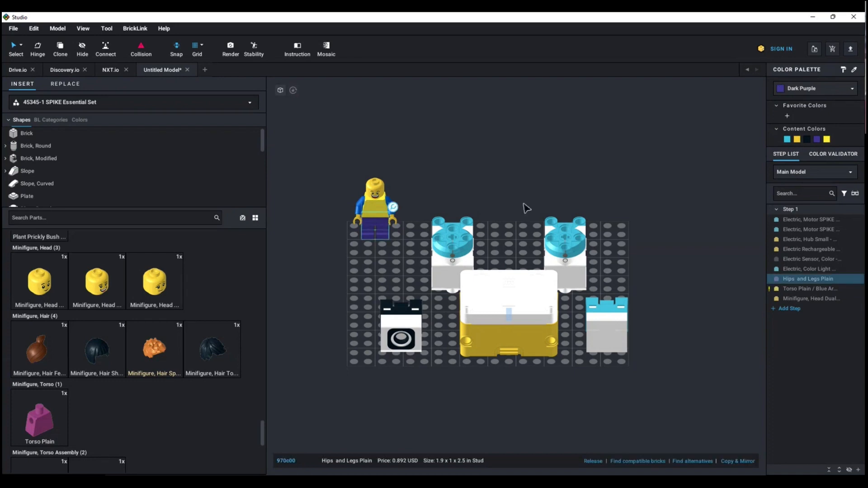
left_click(815, 89)
scroll(812, 150, "down", 5)
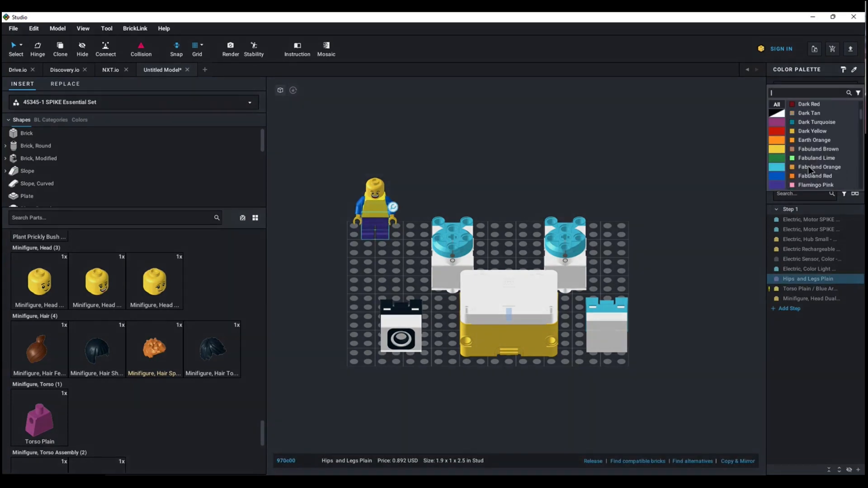
left_click(810, 171)
left_click(457, 146)
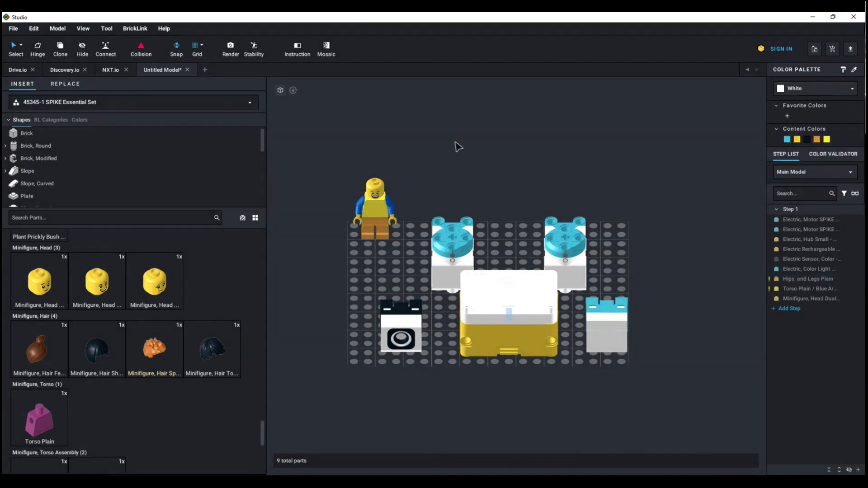
Find the land animals and place the Alsatian dog beside the minifigure
scroll(456, 143, "up", 5)
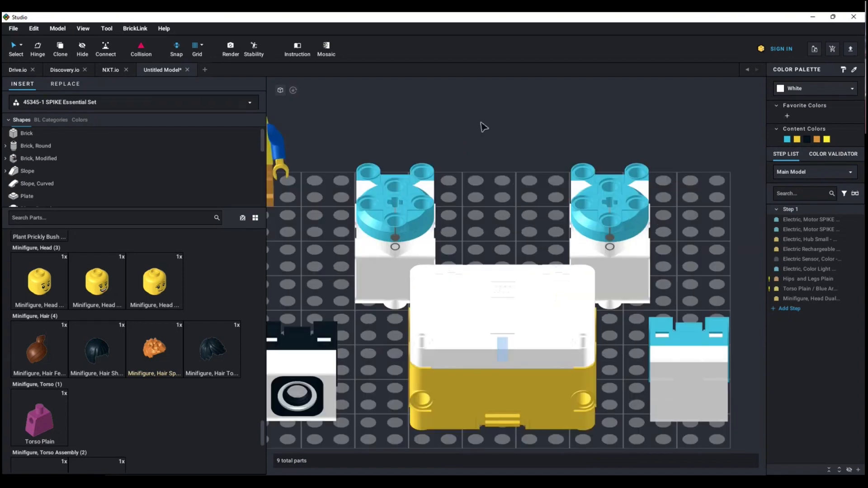
right_click_drag(481, 125, 539, 153)
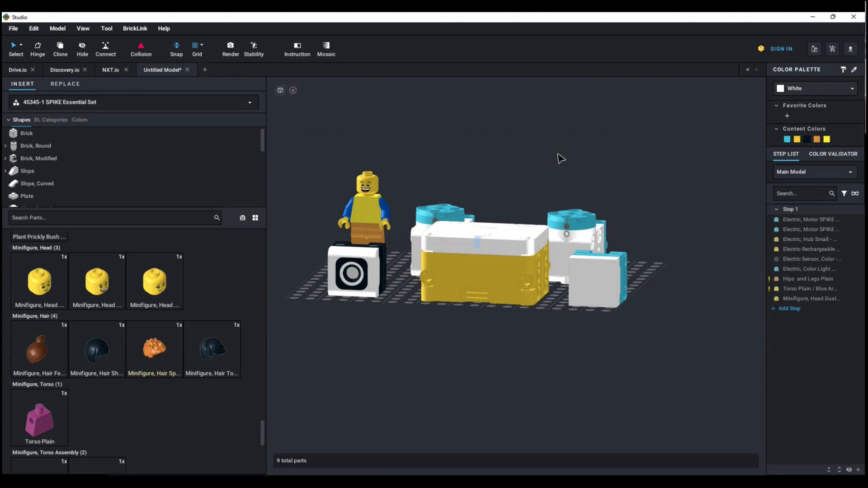
scroll(216, 325, "up", 1)
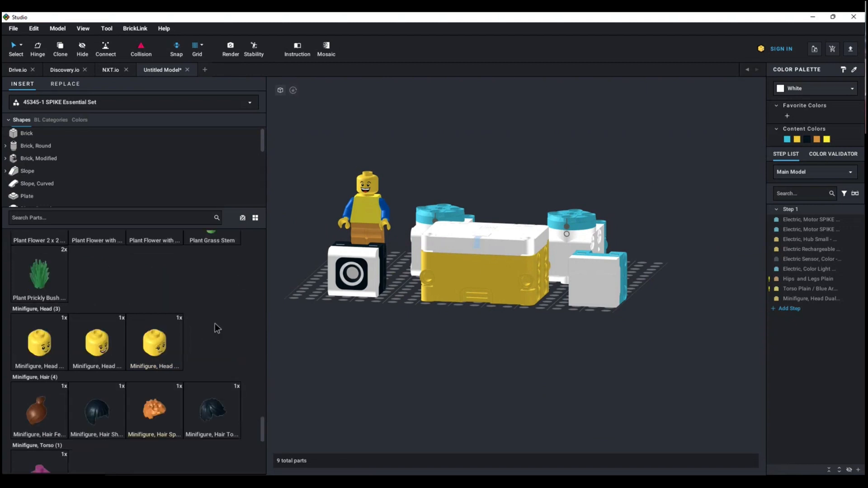
scroll(215, 321, "up", 3)
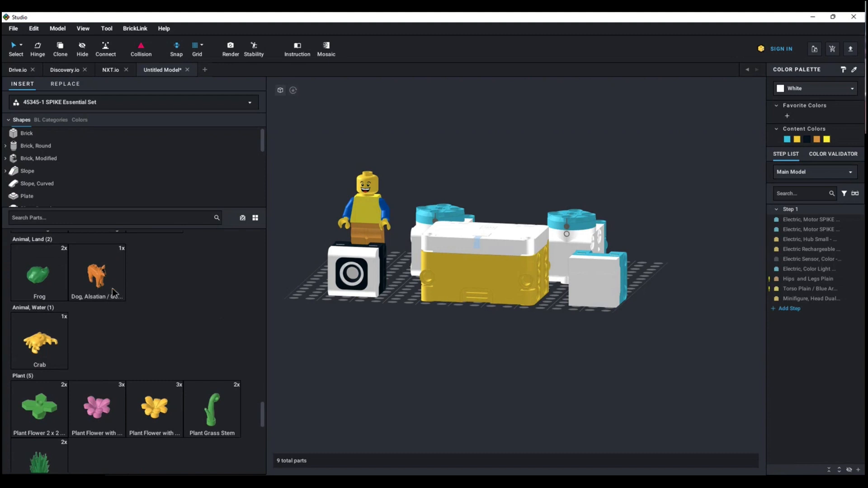
left_click_drag(113, 292, 324, 297)
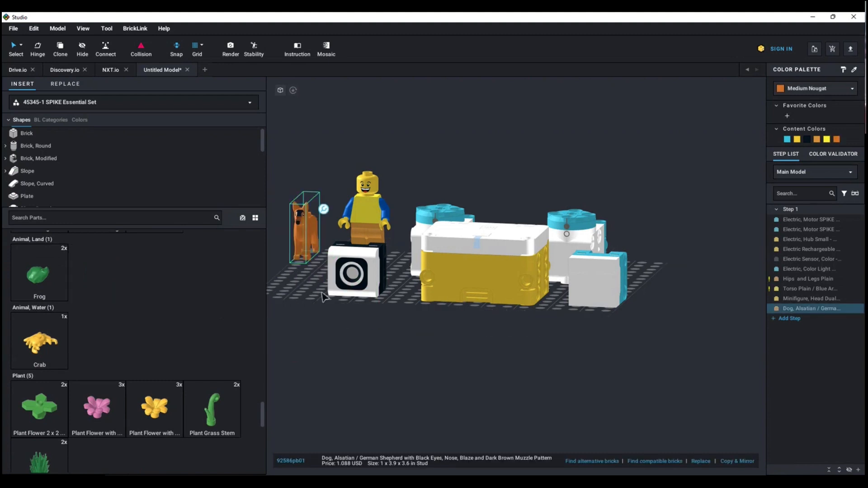
middle_click_drag(324, 297, 404, 334)
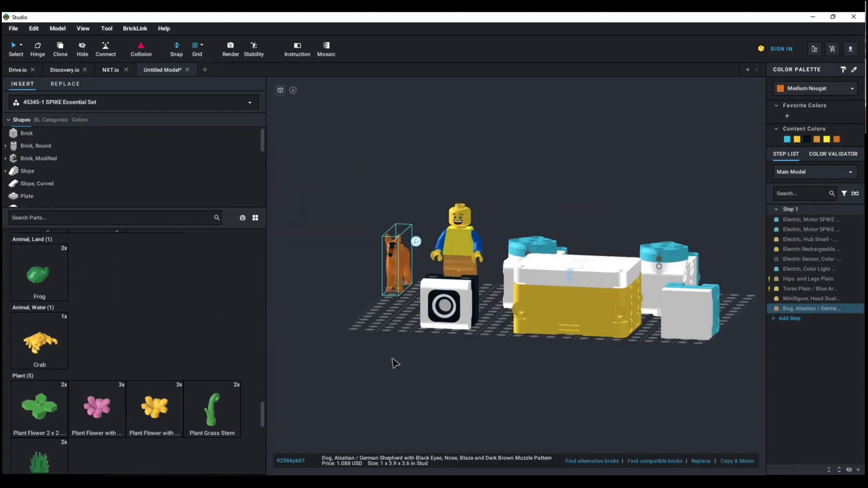
right_click_drag(393, 360, 435, 362)
left_click(448, 337)
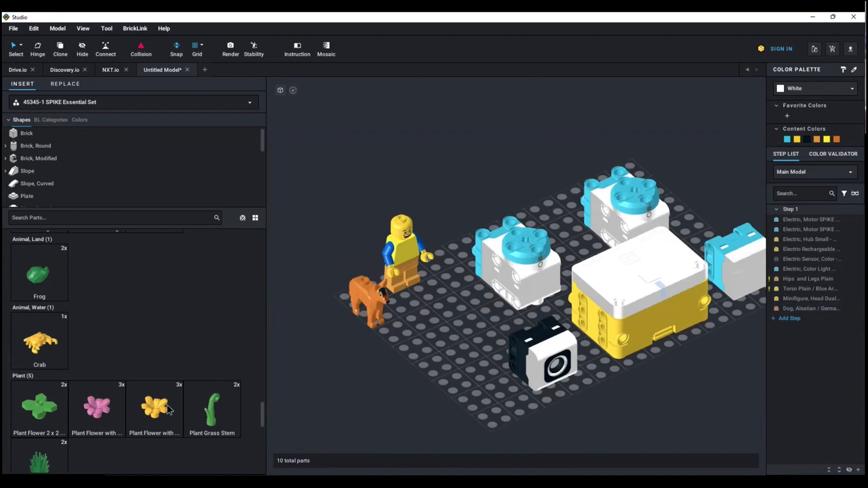
Place a Bright Light Orange flower beside the dog and a grass stem on the grid behind it
left_click_drag(168, 410, 328, 262)
left_click(363, 288)
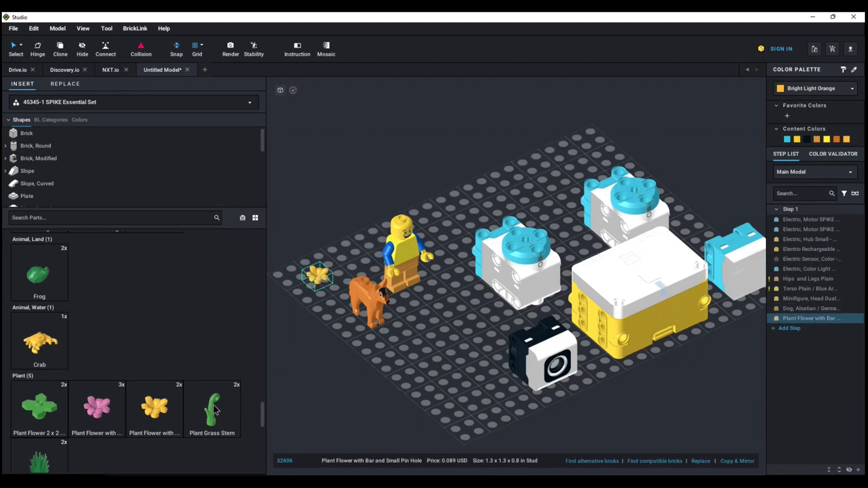
left_click_drag(215, 411, 374, 286)
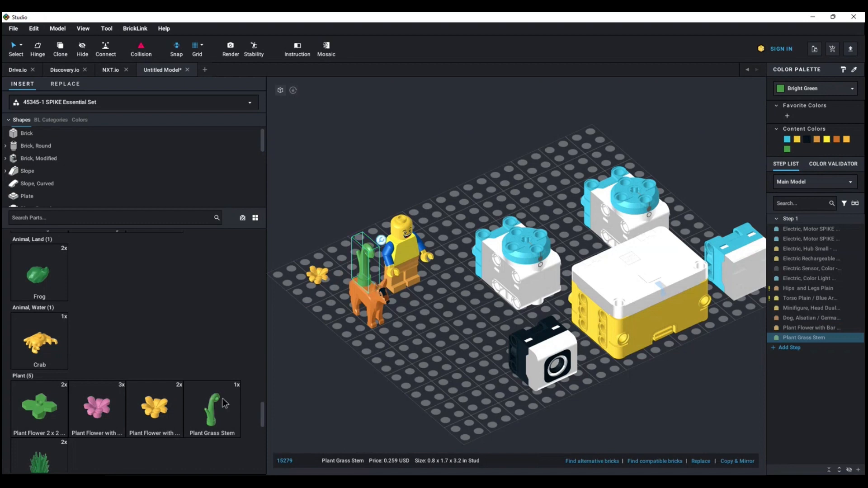
left_click(334, 373)
left_click_drag(370, 266, 330, 230)
Put the green 2 x 2 angular flower leaves on the dog's back and delete the grass stem
left_click_drag(62, 422, 367, 282)
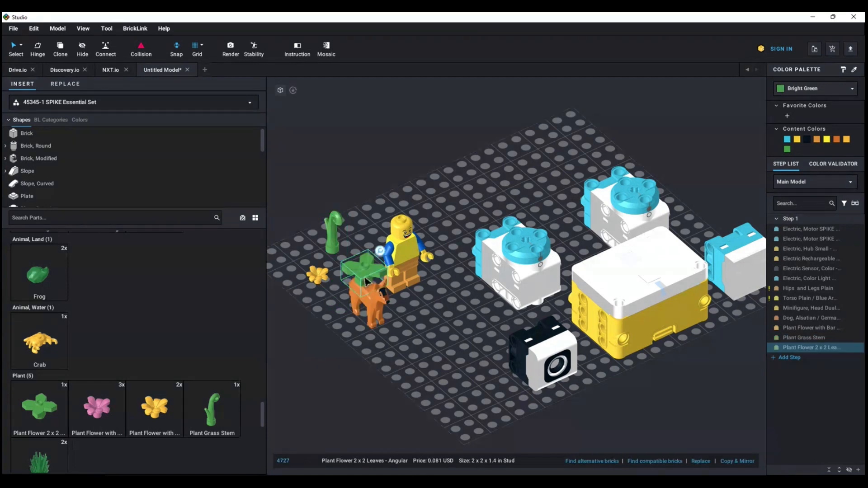
left_click(335, 225)
key("Delete")
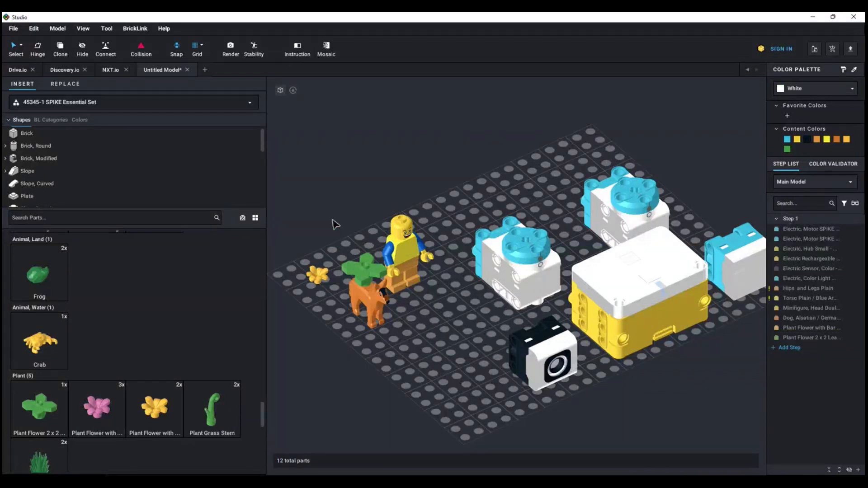
right_click_drag(313, 329, 318, 333)
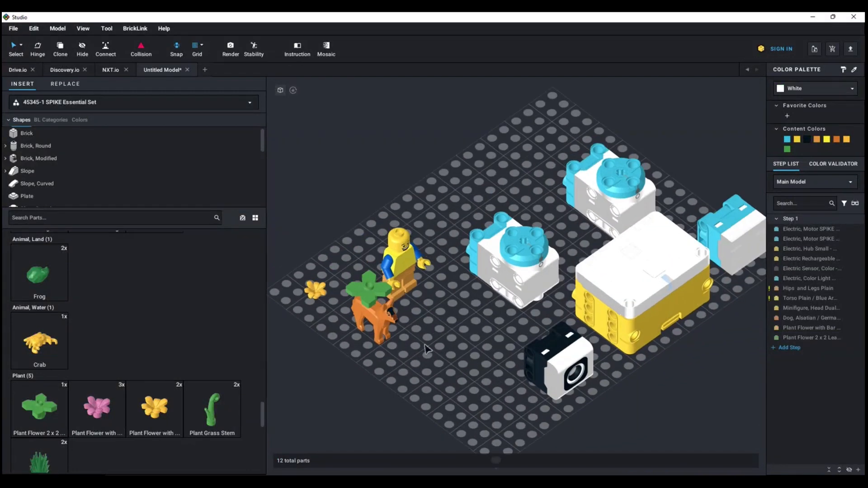
Find the plates in the palette and place a white Plate 8 x 16 behind the minifigure
double_click(362, 314)
scroll(192, 349, "down", 1)
scroll(156, 380, "up", 3)
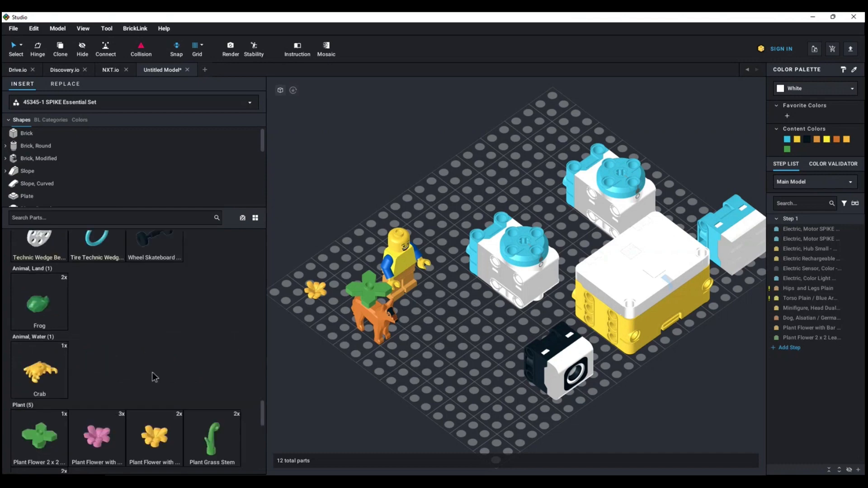
scroll(149, 358, "up", 4)
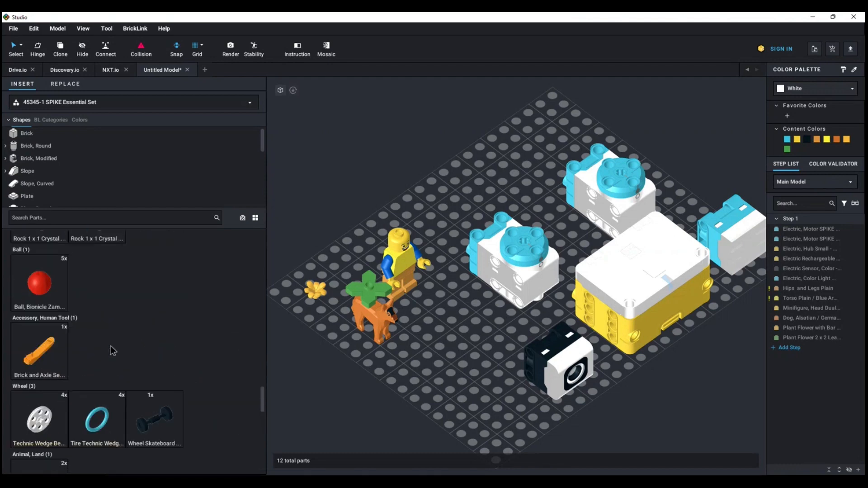
scroll(112, 347, "up", 5)
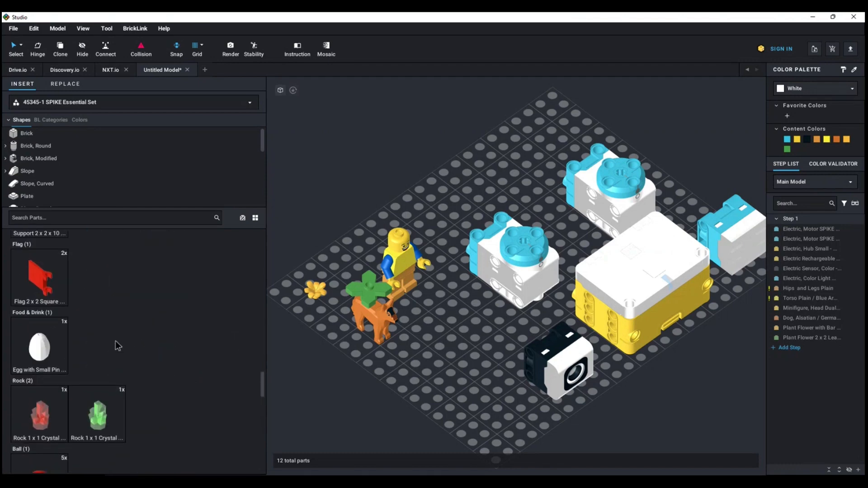
scroll(115, 343, "up", 4)
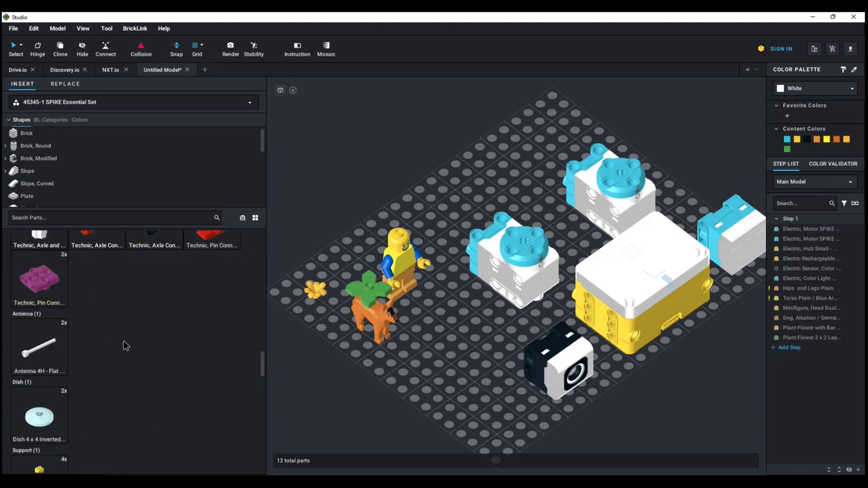
scroll(123, 341, "up", 8)
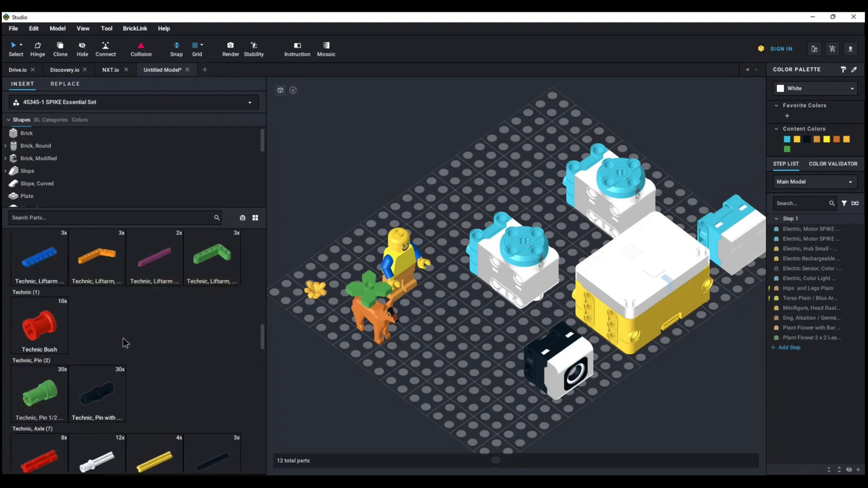
scroll(123, 339, "up", 8)
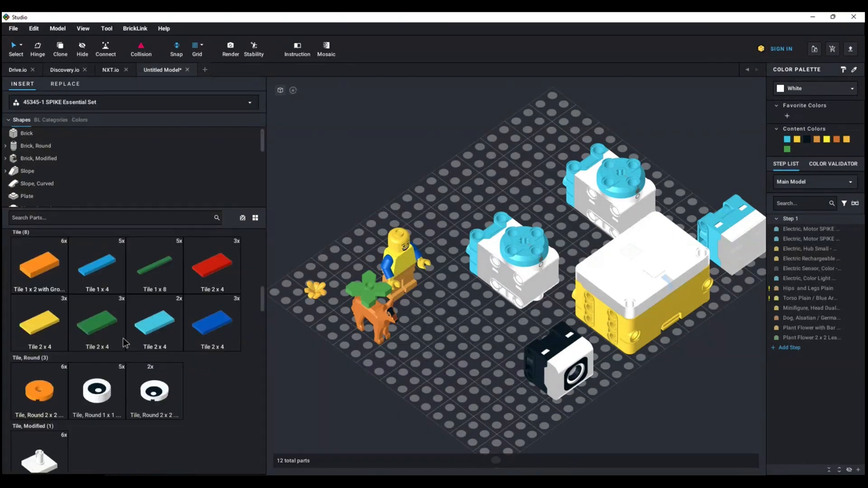
scroll(125, 343, "up", 8)
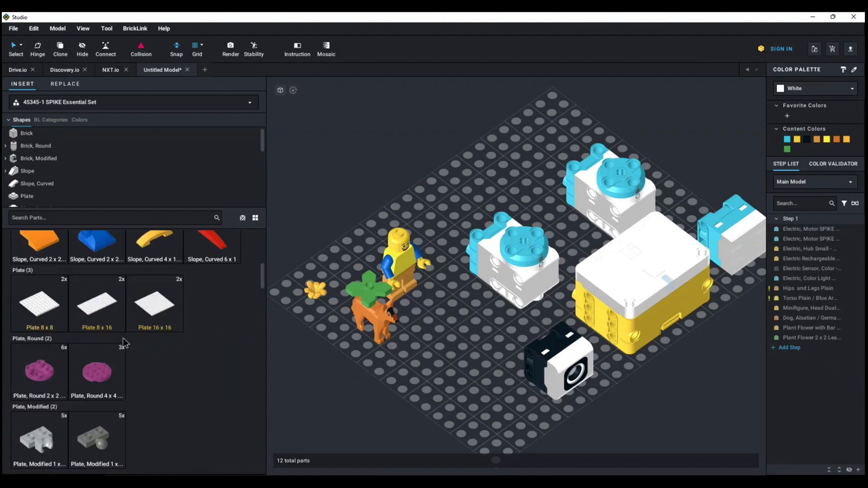
left_click_drag(105, 303, 420, 127)
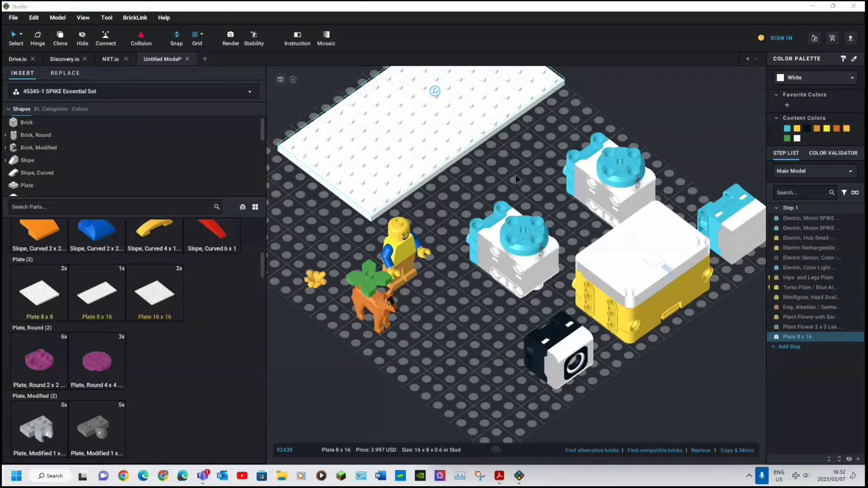
left_click(511, 184)
right_click_drag(511, 184, 125, 115)
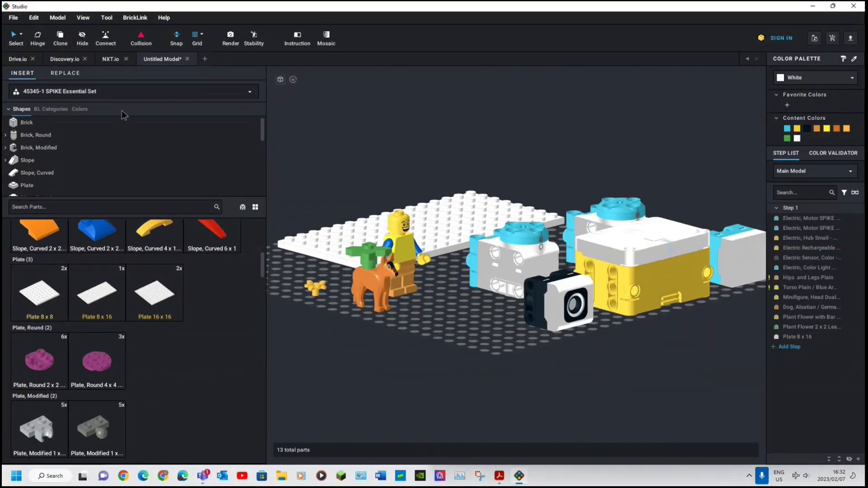
Preview official LEGO set 45345 for import as a custom palette and close the import without adding it
left_click(49, 93)
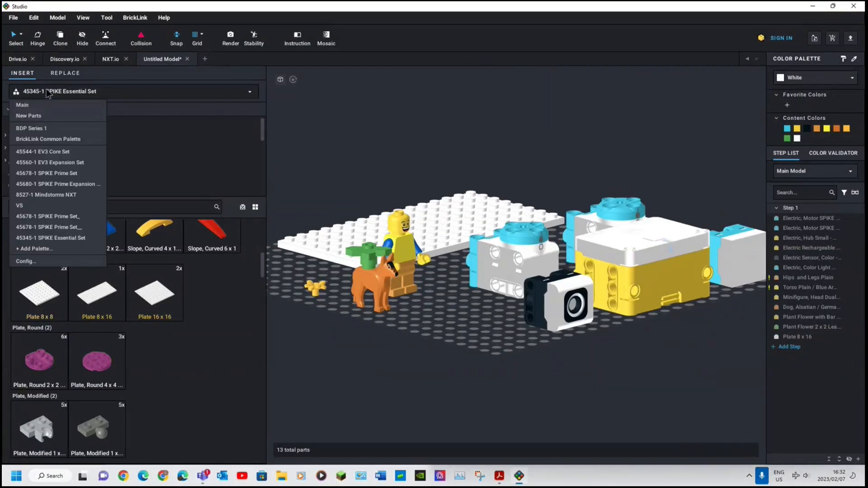
left_click(45, 261)
left_click(448, 298)
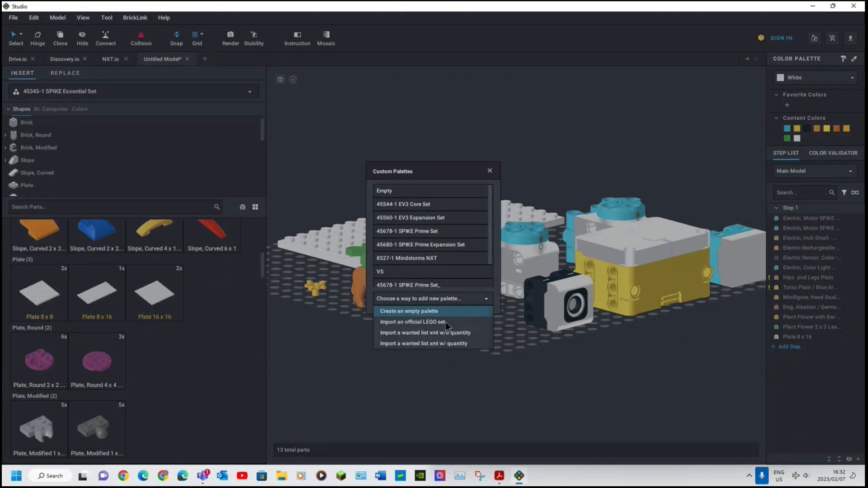
left_click(430, 322)
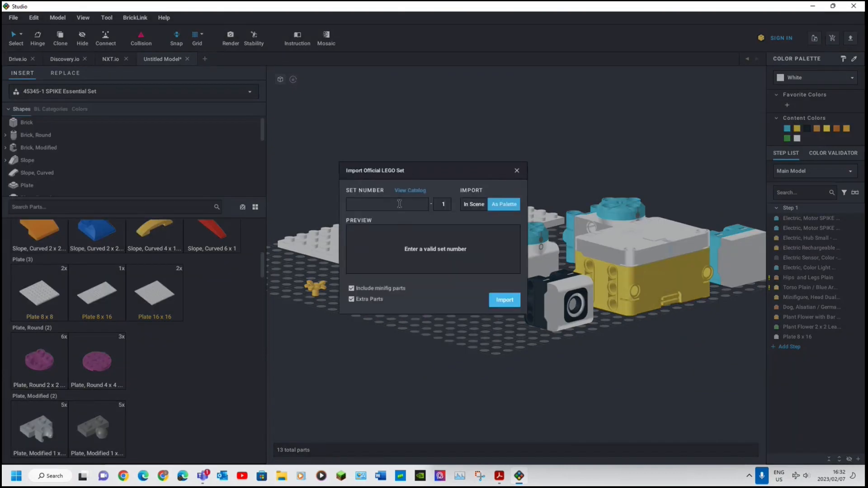
type("45345")
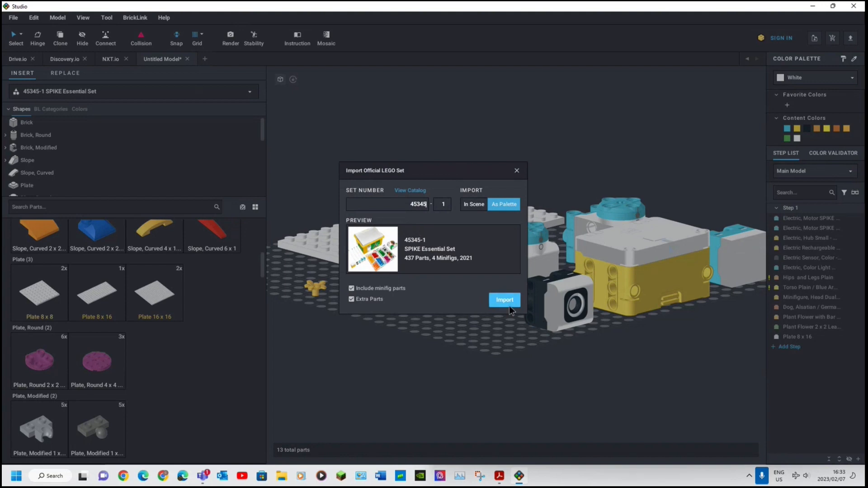
left_click(517, 171)
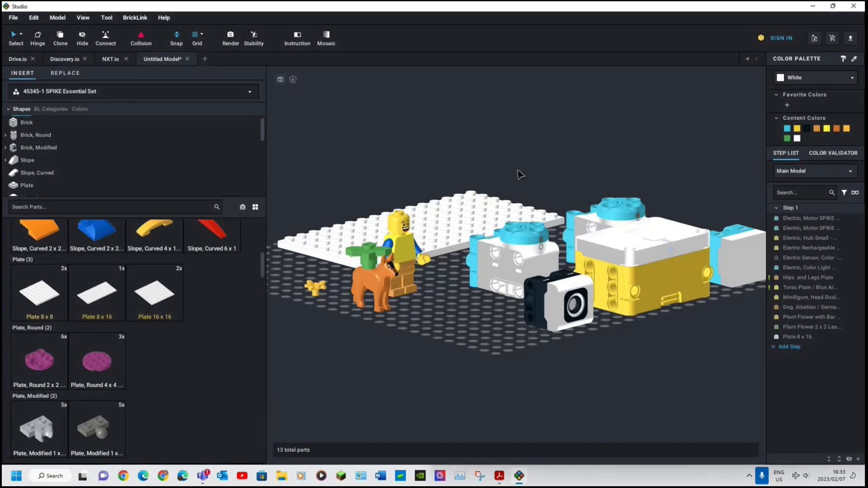
Move the small angular motor nearest the minifigure onto the grid between the minifigure and the hub
scroll(585, 164, "up", 3)
scroll(457, 340, "down", 2)
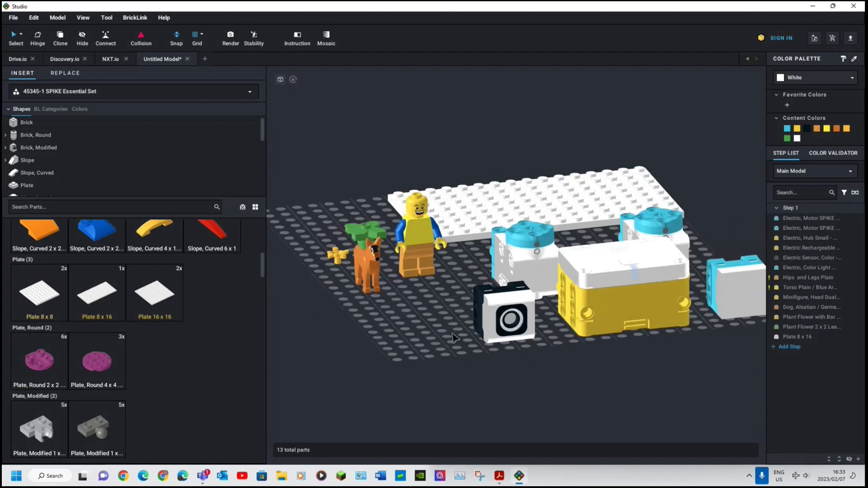
scroll(407, 342, "down", 2)
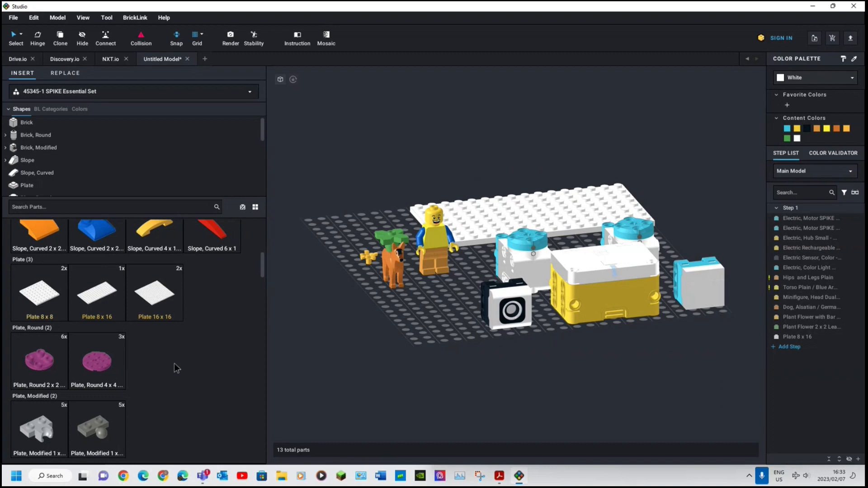
scroll(177, 369, "up", 2)
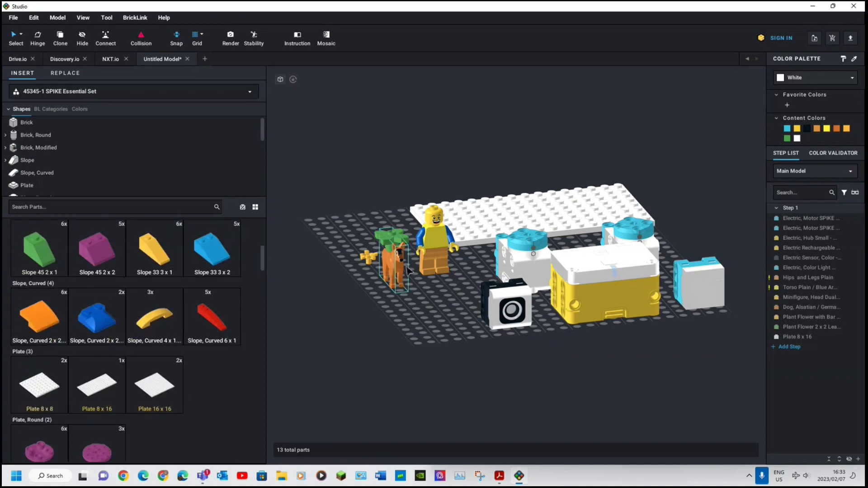
right_click_drag(433, 283, 425, 297)
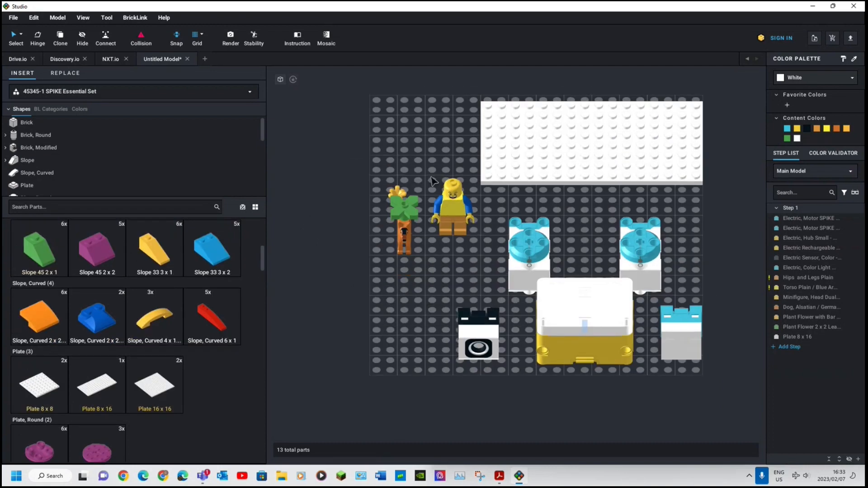
left_click_drag(432, 155, 624, 342)
key("Right")
scroll(606, 352, "up", 3)
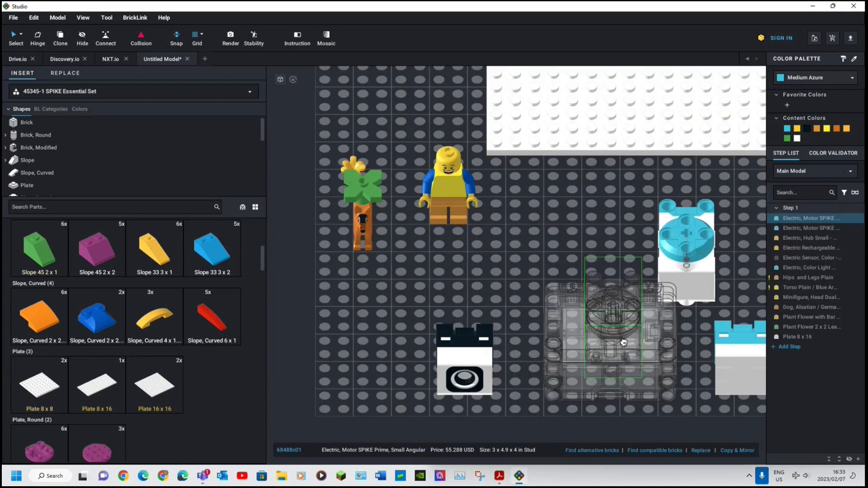
middle_click_drag(624, 343, 487, 275)
left_click_drag(488, 275, 377, 211)
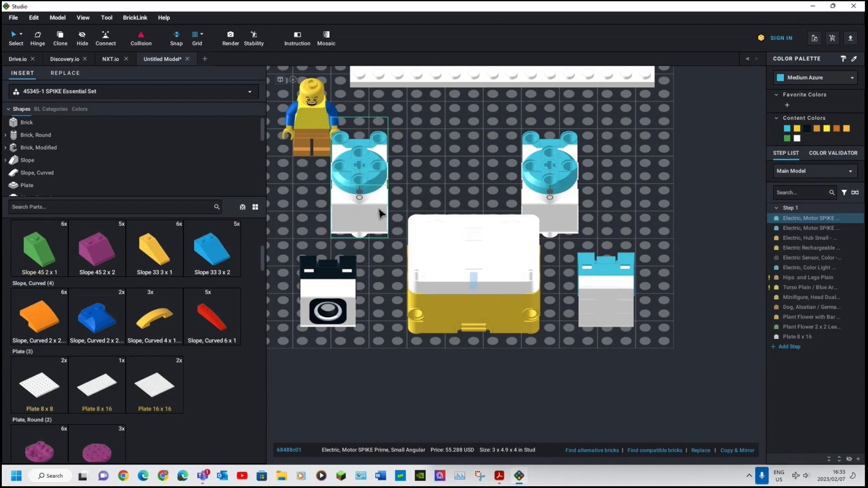